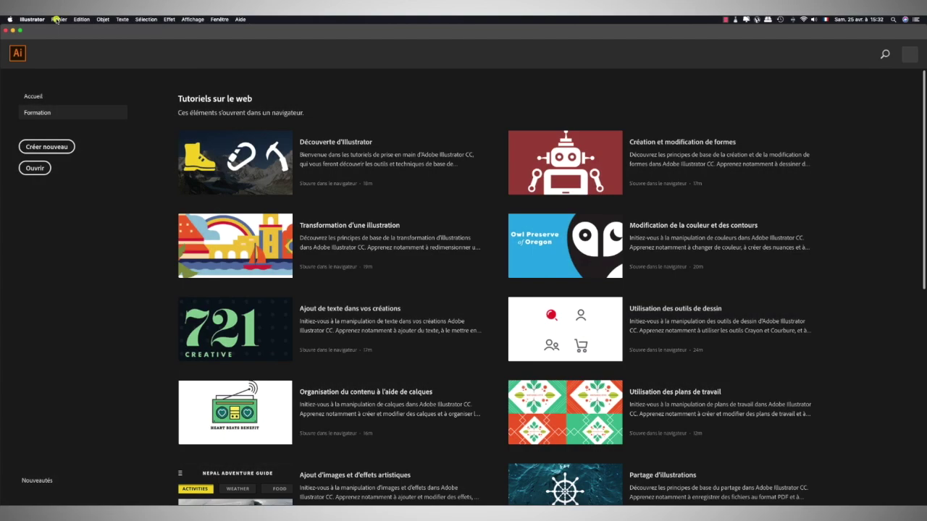
# - Start a new document from the A3 preset (42 × 29,7 cm), landscape, in RGB colour mode
pyautogui.click(56, 20)
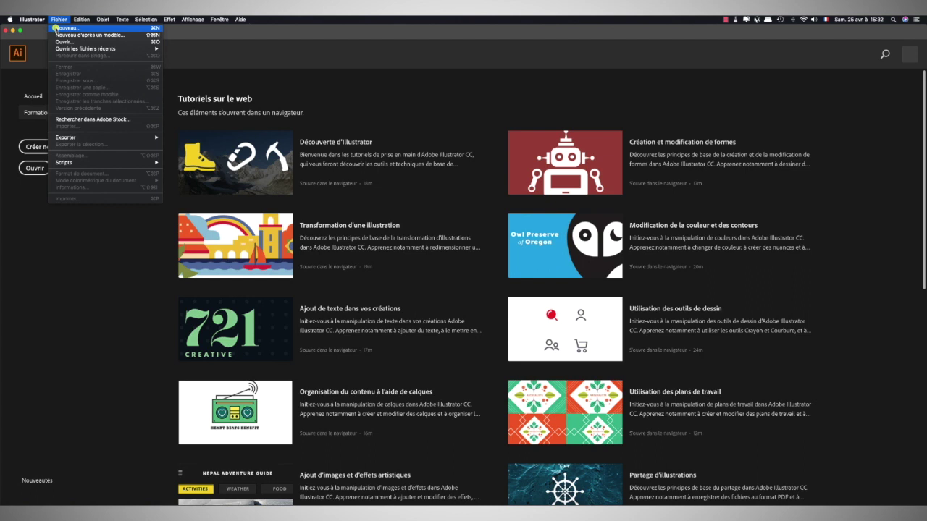
pyautogui.click(227, 60)
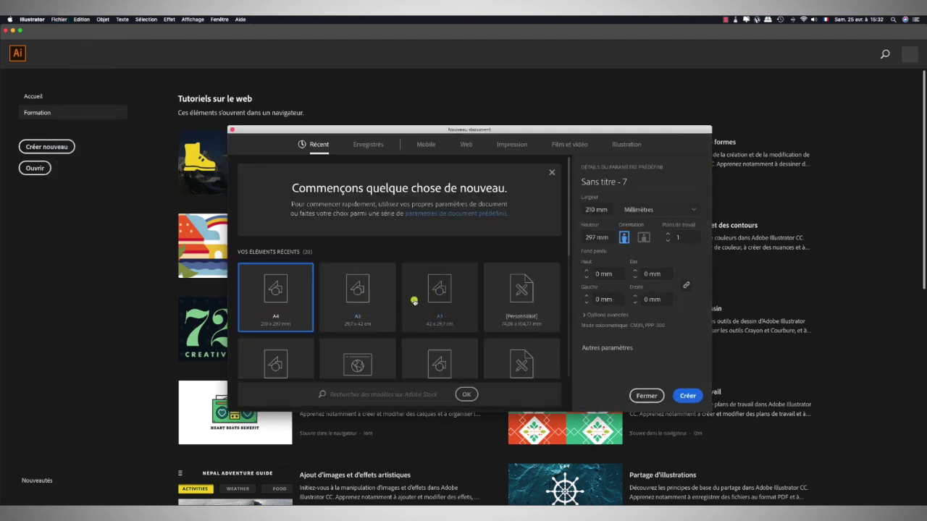
pyautogui.click(360, 302)
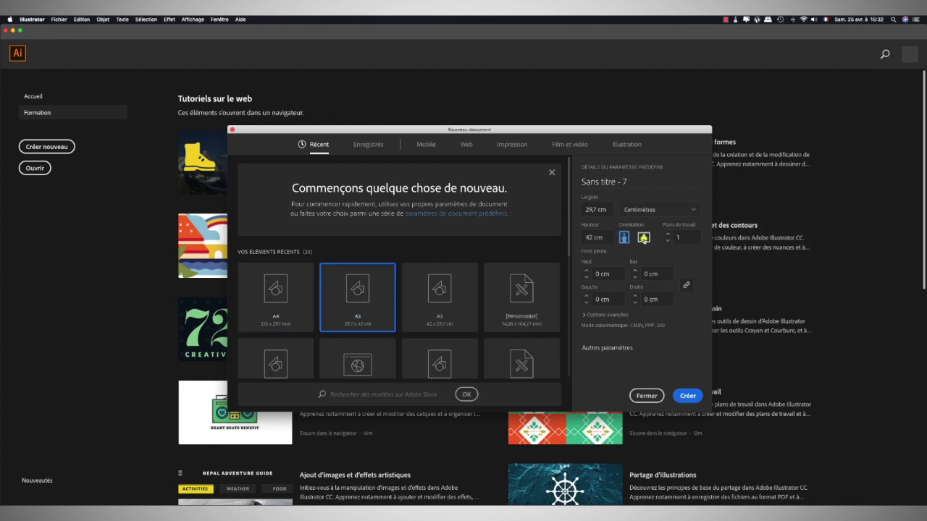
pyautogui.click(643, 239)
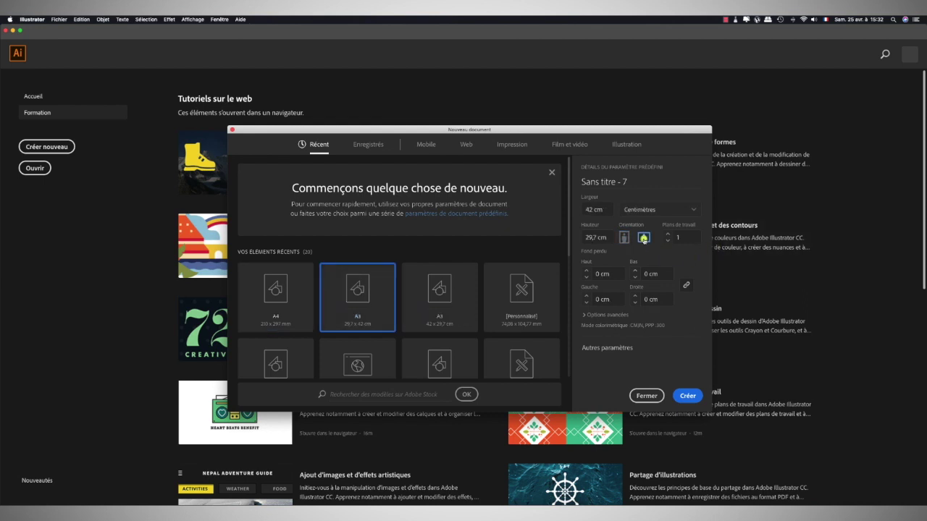
pyautogui.click(593, 316)
pyautogui.click(634, 296)
pyautogui.click(610, 313)
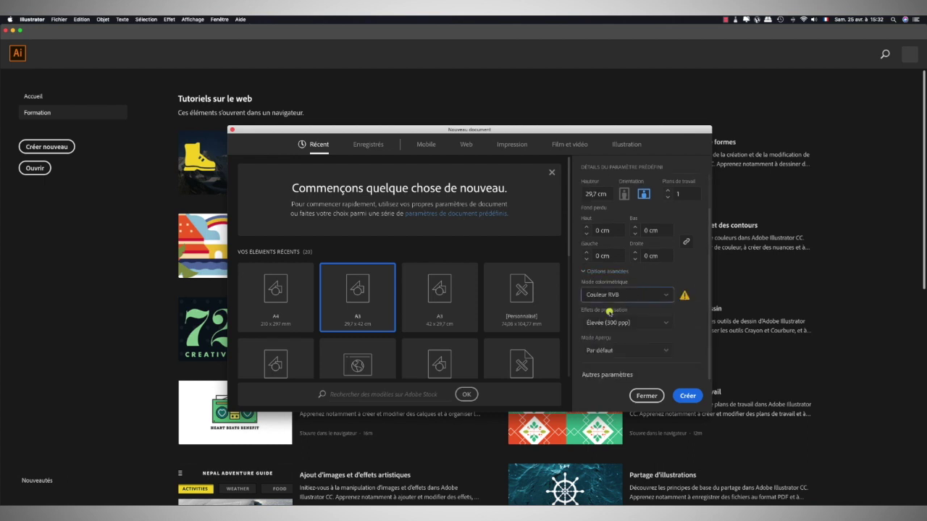
pyautogui.click(686, 397)
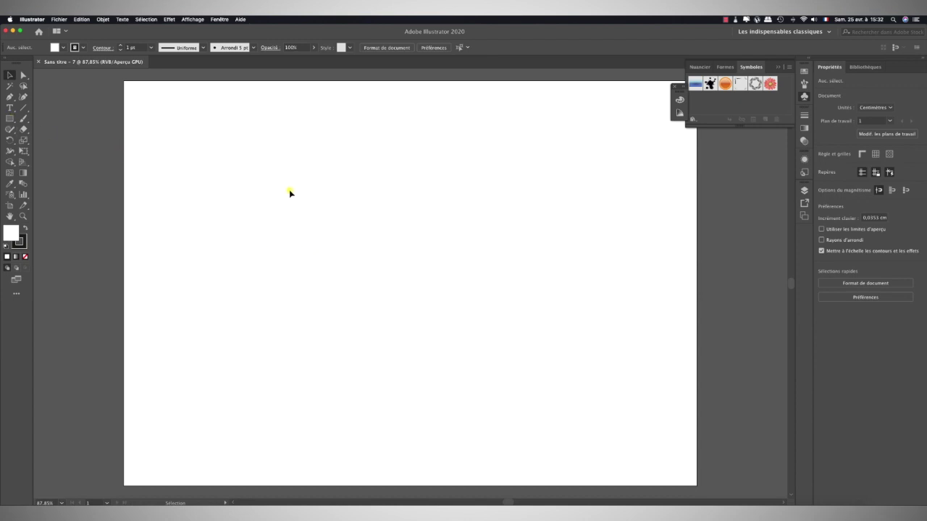
# - Draw a 20 × 12,5 cm rectangle and move it to the upper right of the artboard
pyautogui.click(9, 118)
pyautogui.click(311, 204)
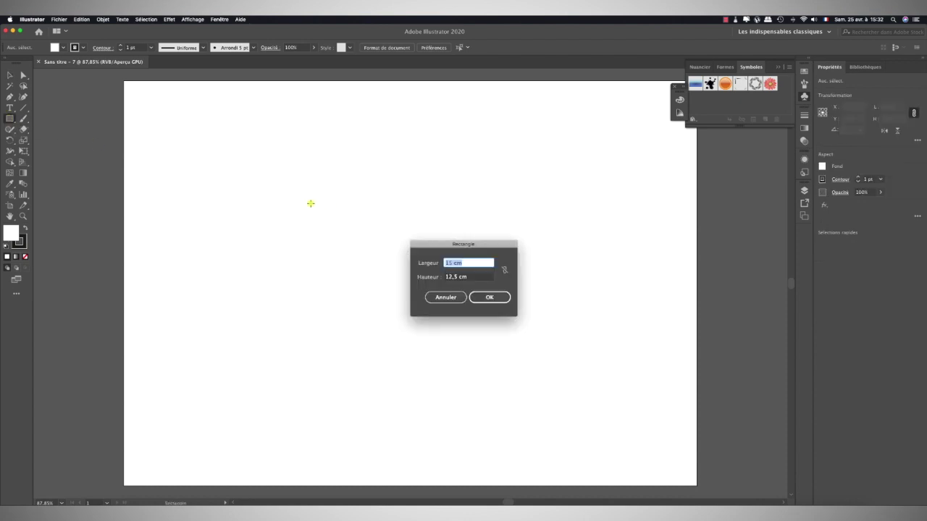
pyautogui.moveTo(452, 262); pyautogui.dragTo(439, 263)
pyautogui.write('20cm')
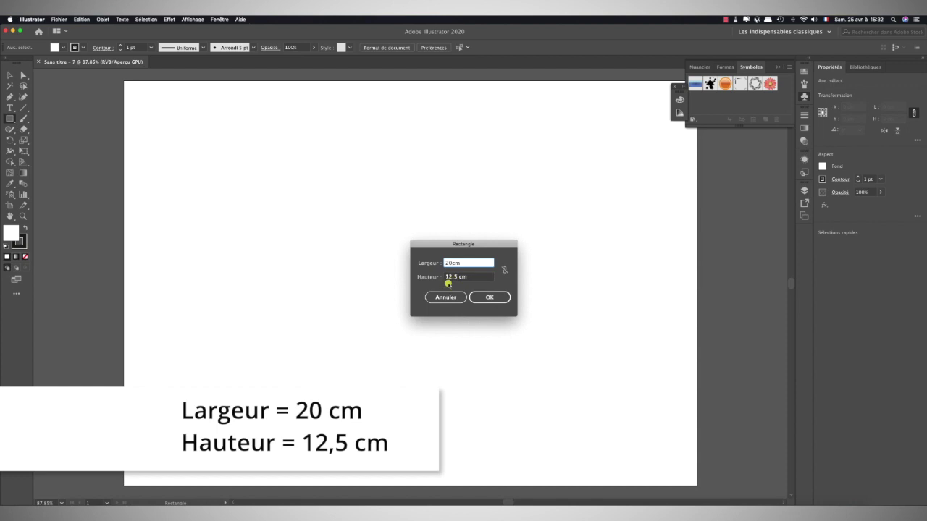
pyautogui.click(491, 297)
pyautogui.press('v')
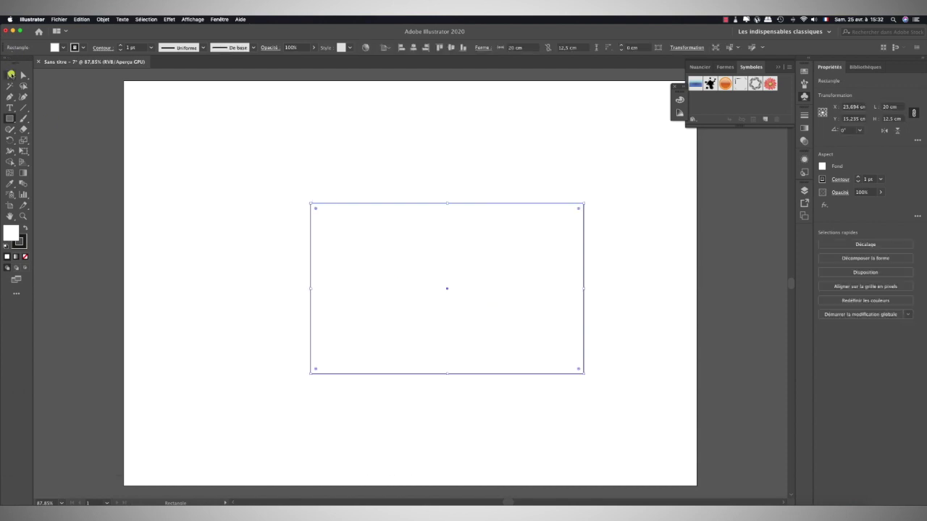
pyautogui.moveTo(449, 289); pyautogui.dragTo(521, 226)
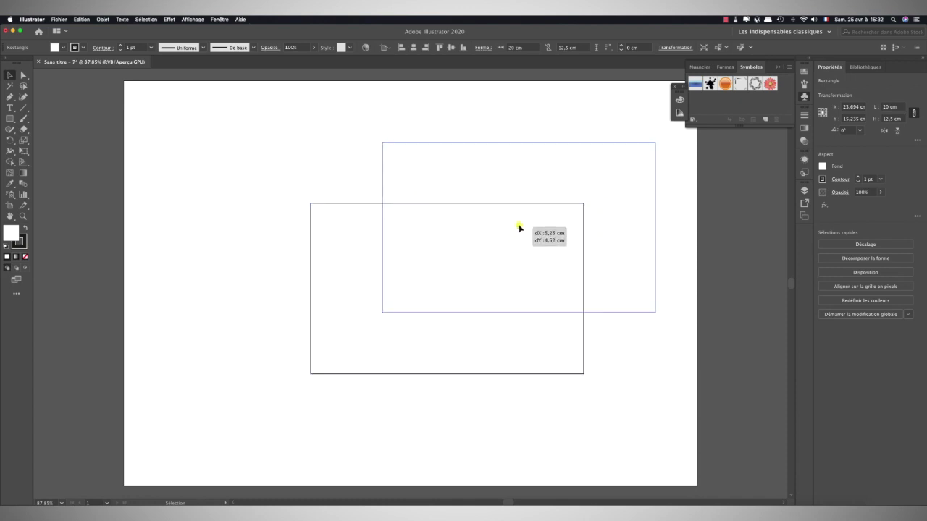
# - Draw a second rectangle sized 15 × 12,5 cm
pyautogui.click(9, 118)
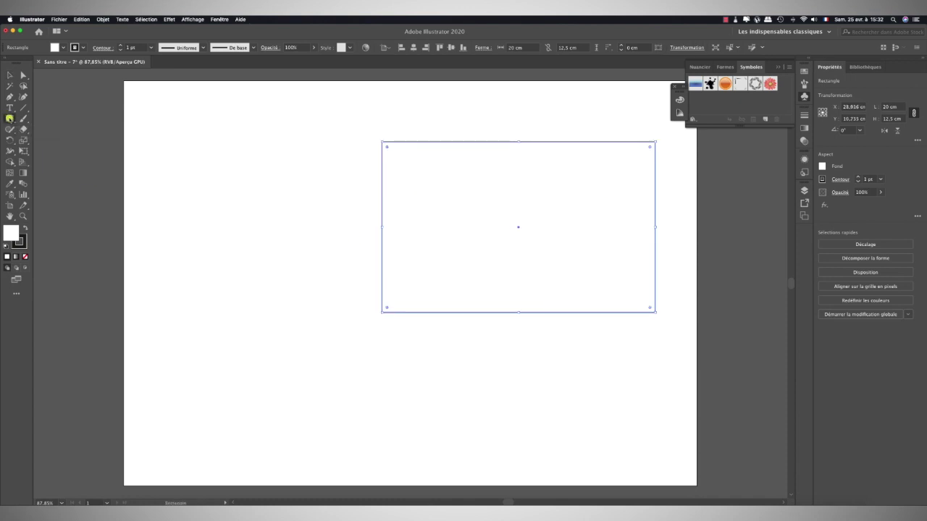
pyautogui.click(230, 250)
pyautogui.doubleClick(449, 263)
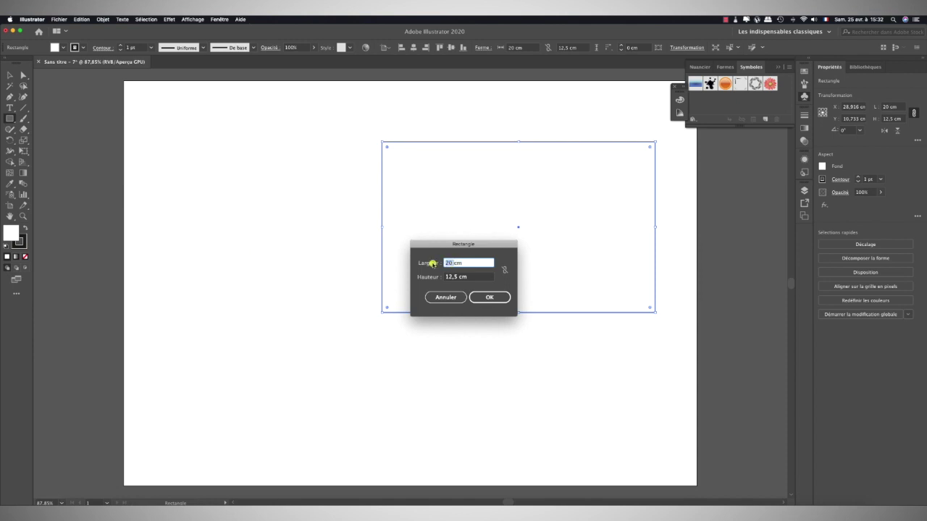
pyautogui.write('1')
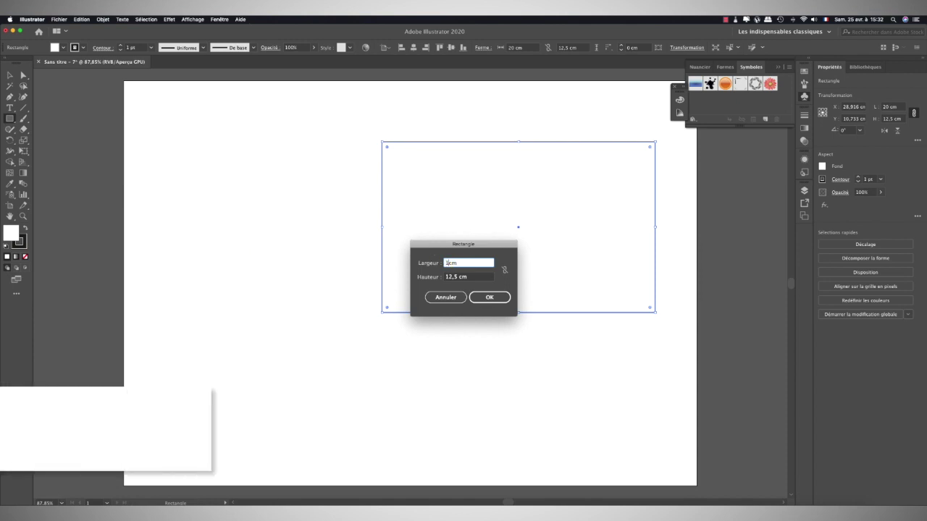
pyautogui.write('5')
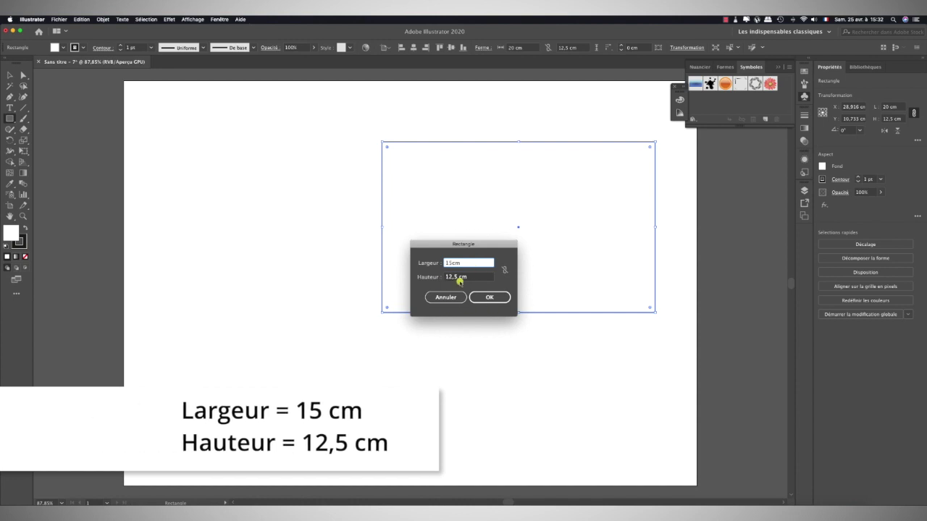
pyautogui.click(483, 297)
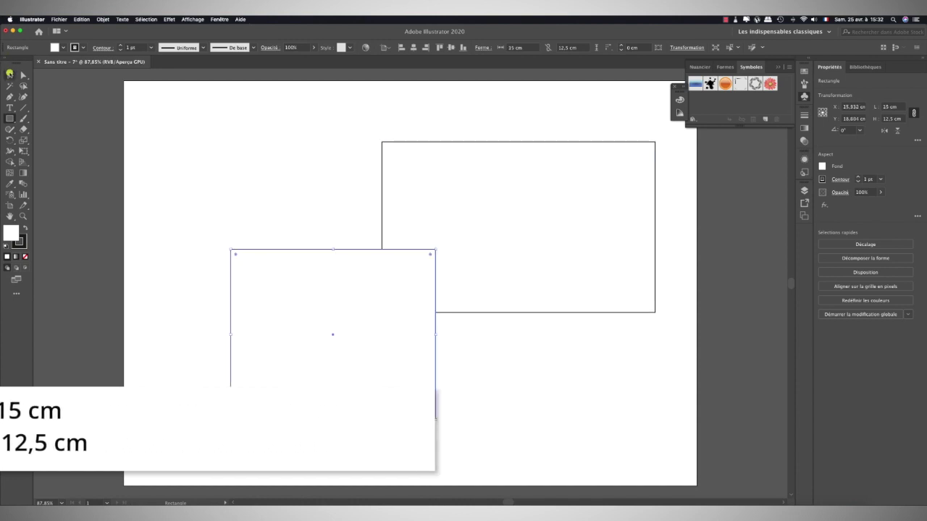
# - Place the smaller rectangle left of the larger one with tops aligned, and select both
pyautogui.press('v')
pyautogui.moveTo(333, 338); pyautogui.dragTo(263, 229)
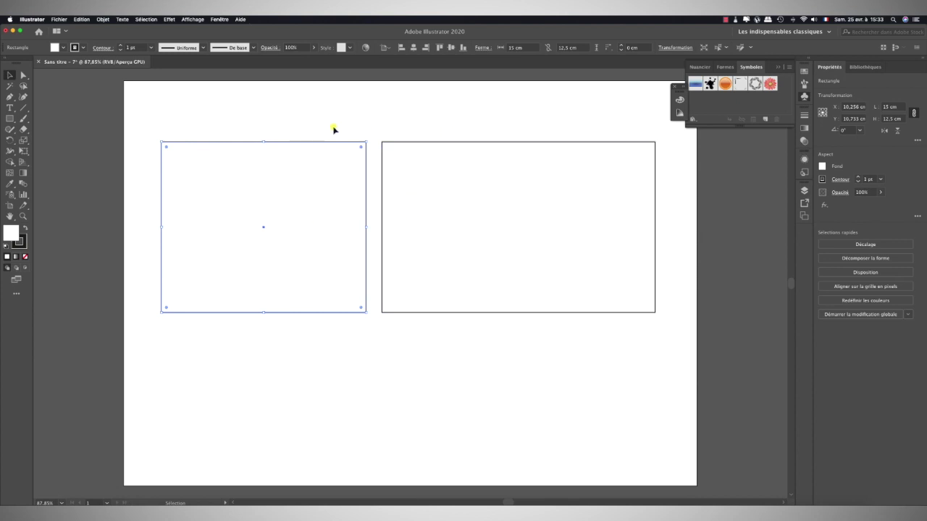
pyautogui.keyDown('shift'); pyautogui.click(473, 213); pyautogui.keyUp('shift')
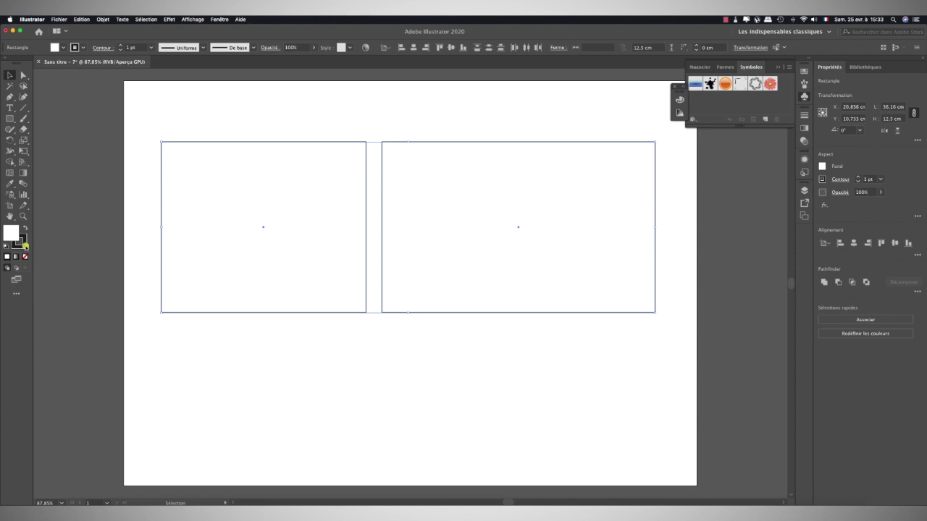
# - Give both rectangles a white stroke and light grey (EDEDED) fill, then deselect
pyautogui.click(21, 244)
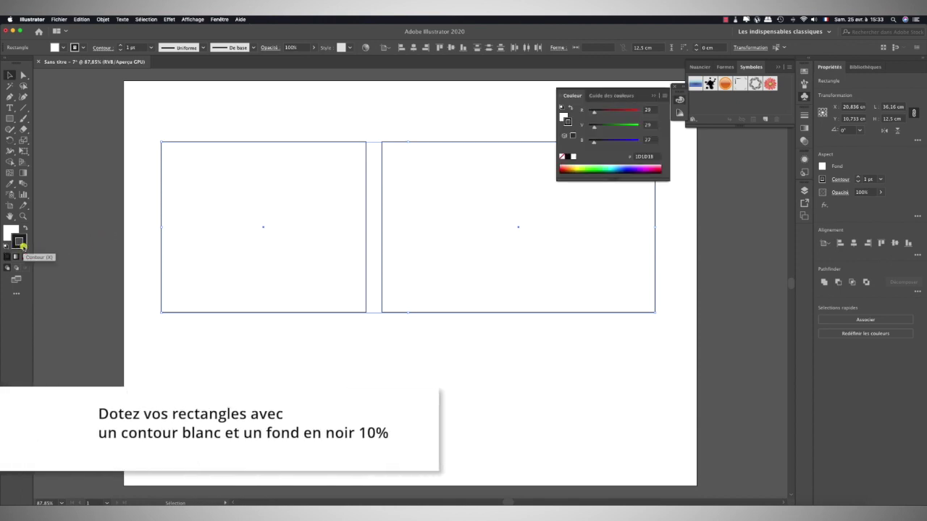
pyautogui.click(803, 71)
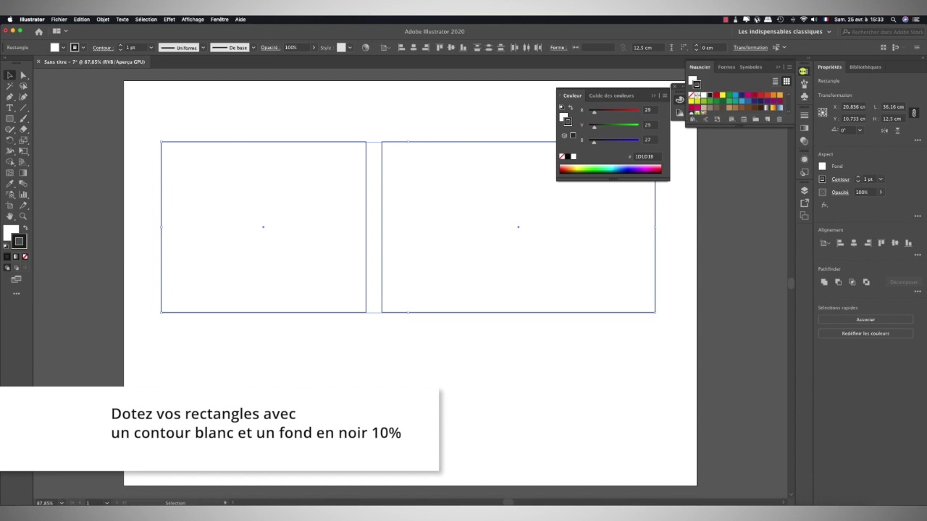
pyautogui.click(702, 99)
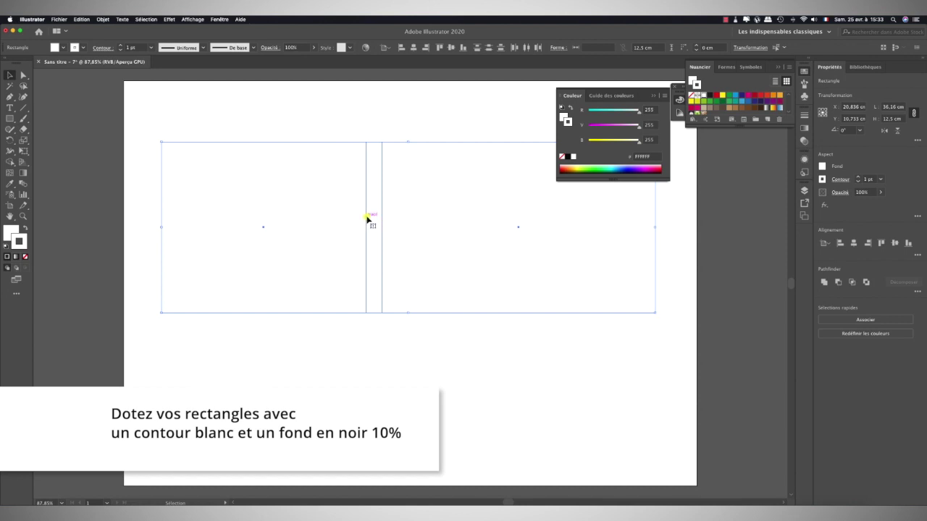
pyautogui.click(10, 230)
pyautogui.scroll(-3, 789, 114)
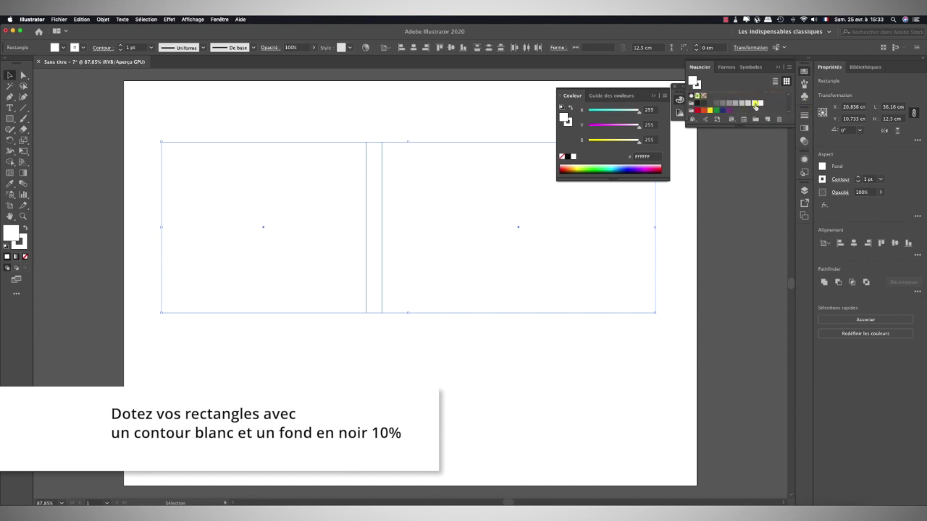
pyautogui.click(756, 105)
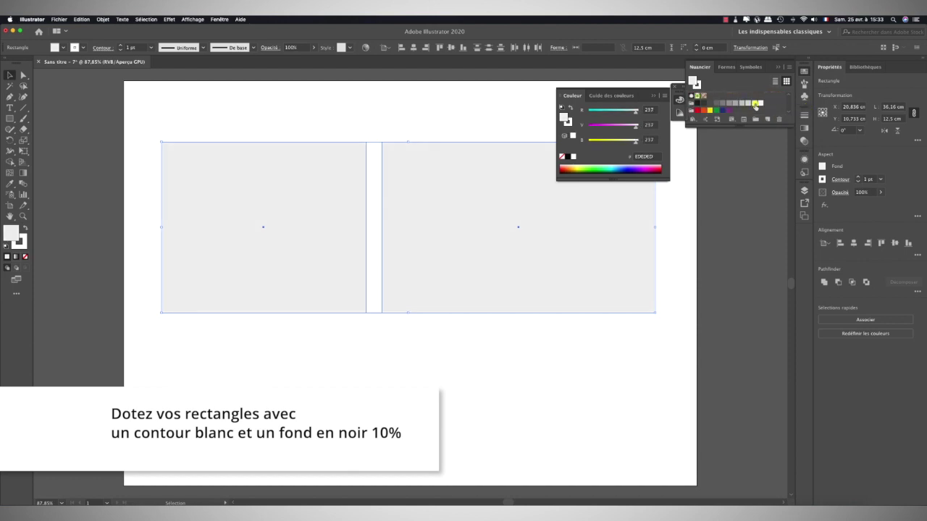
pyautogui.click(274, 117)
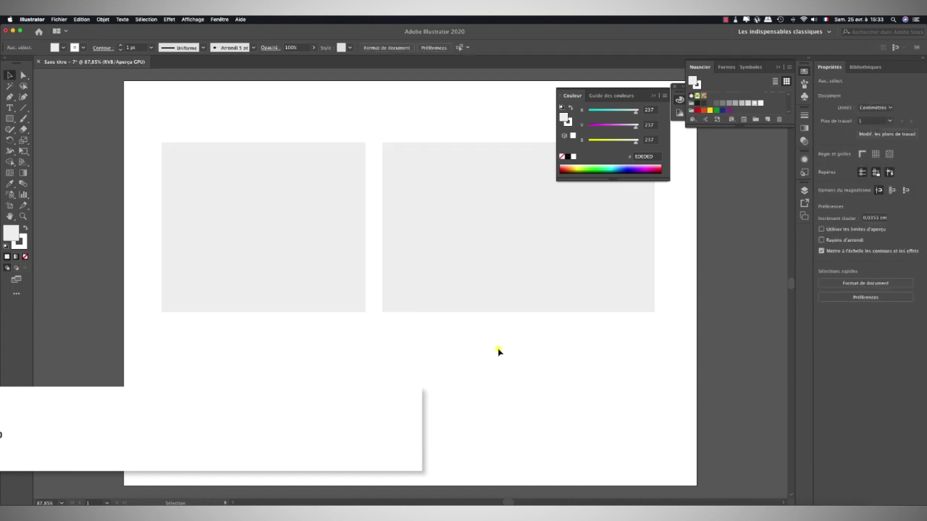
# - Save the larger right rectangle as a Graphique symbol named séparation 1
pyautogui.click(805, 97)
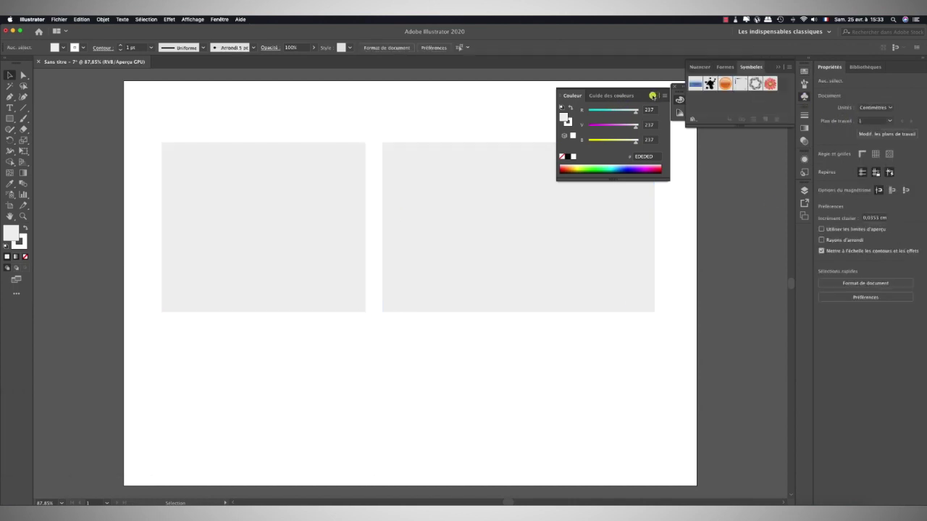
pyautogui.click(652, 95)
pyautogui.click(465, 220)
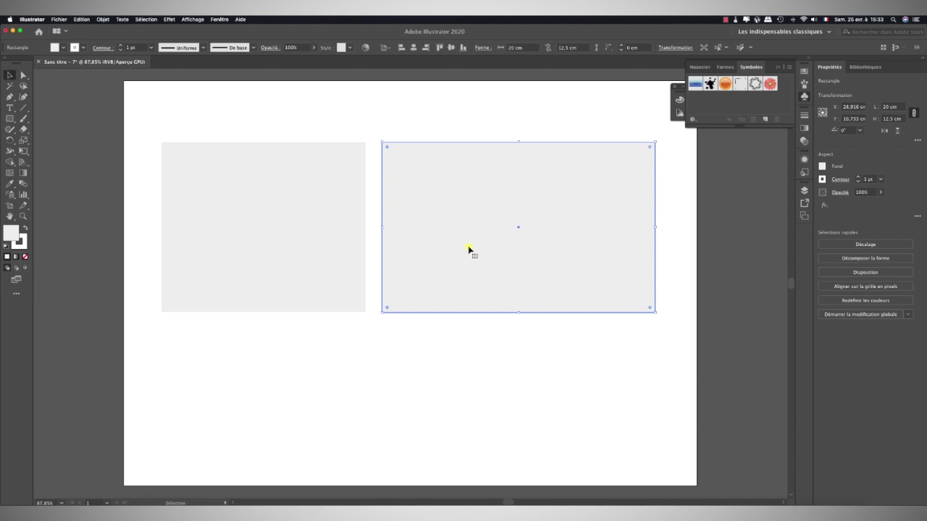
pyautogui.moveTo(462, 248); pyautogui.dragTo(694, 106)
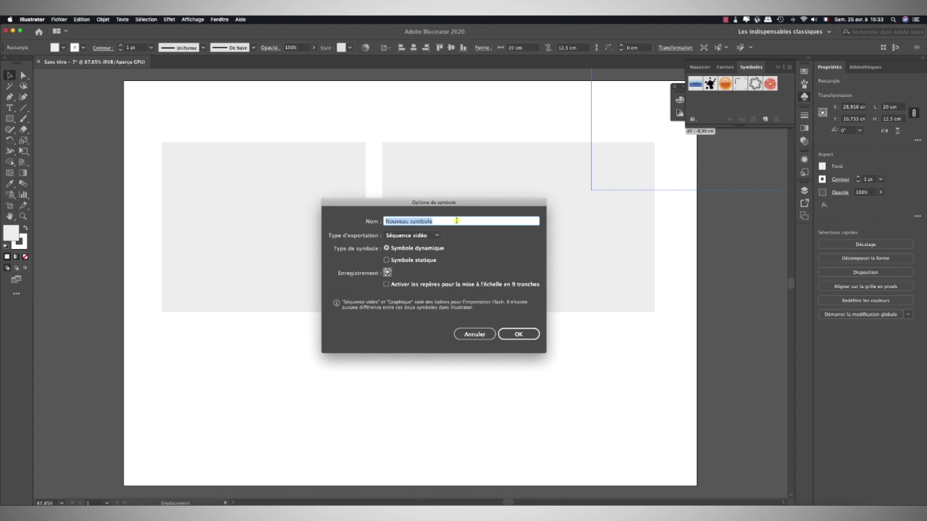
pyautogui.write('se')
pyautogui.click(422, 236)
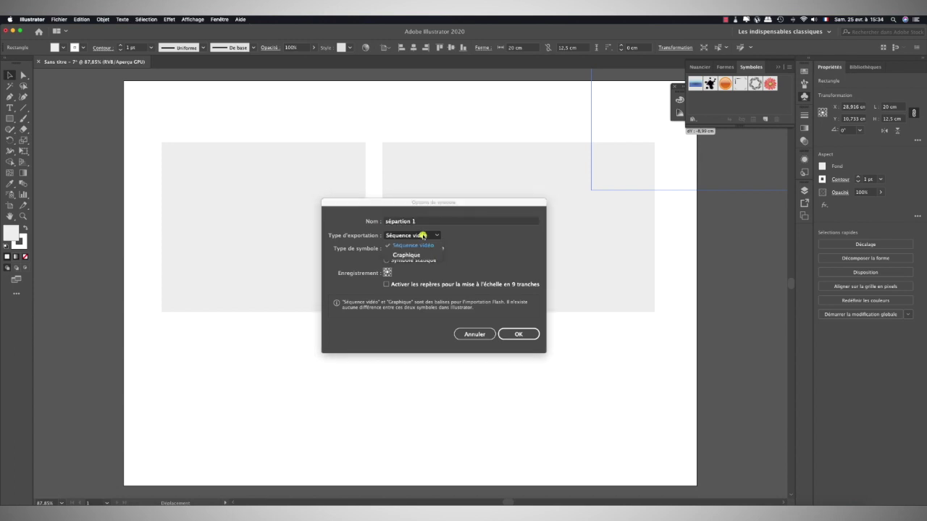
pyautogui.click(418, 256)
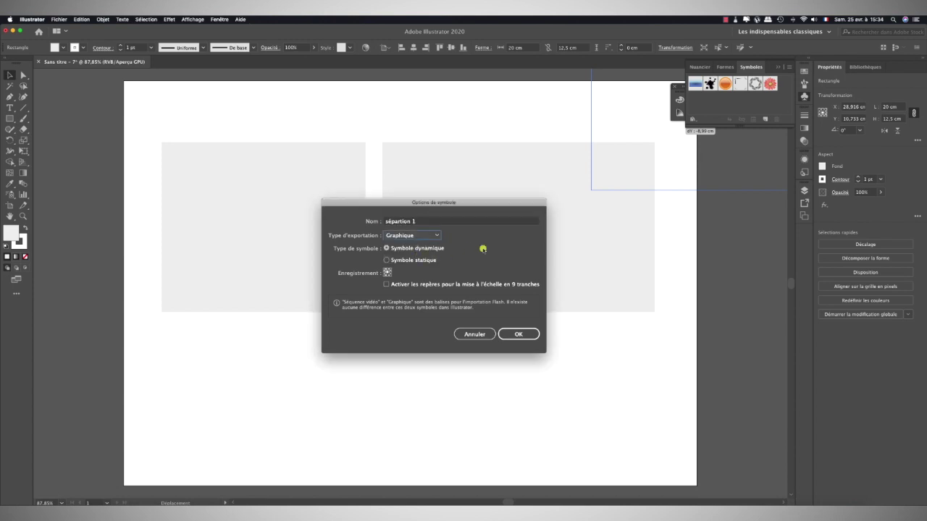
pyautogui.click(528, 336)
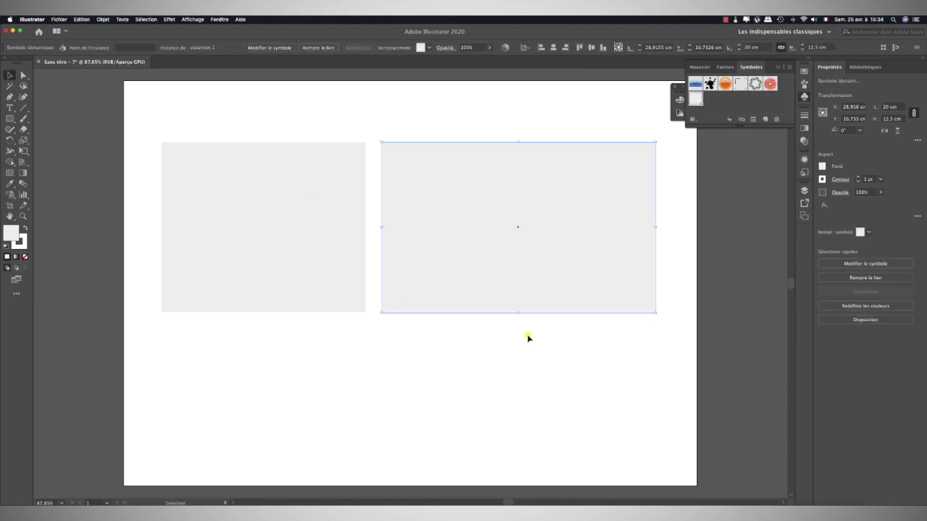
# - Save the left rectangle as a Graphique symbol named séparation 2, then deselect
pyautogui.click(240, 210)
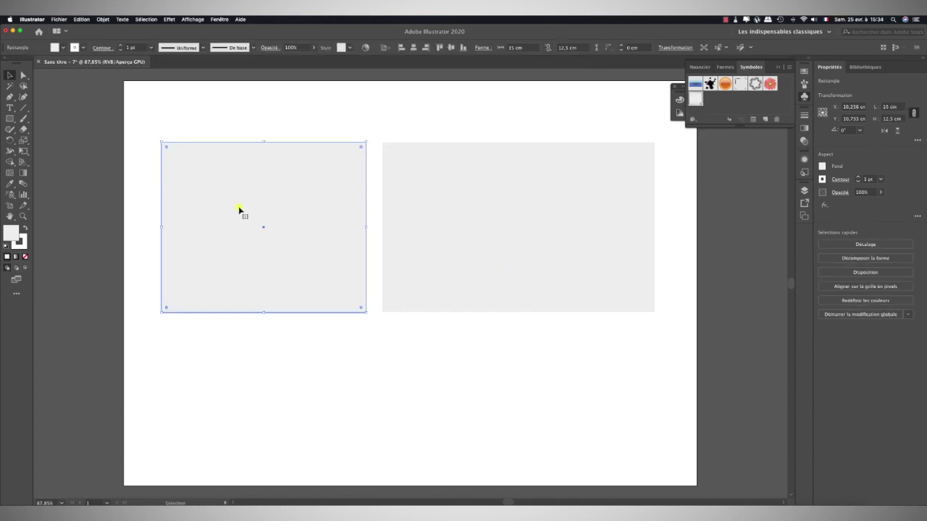
pyautogui.moveTo(248, 211); pyautogui.dragTo(710, 101)
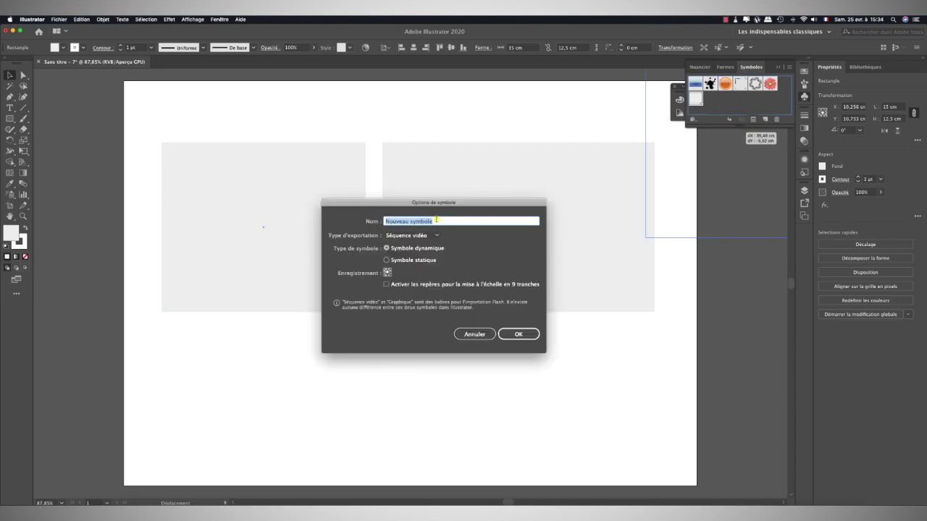
pyautogui.write('se')
pyautogui.click(435, 235)
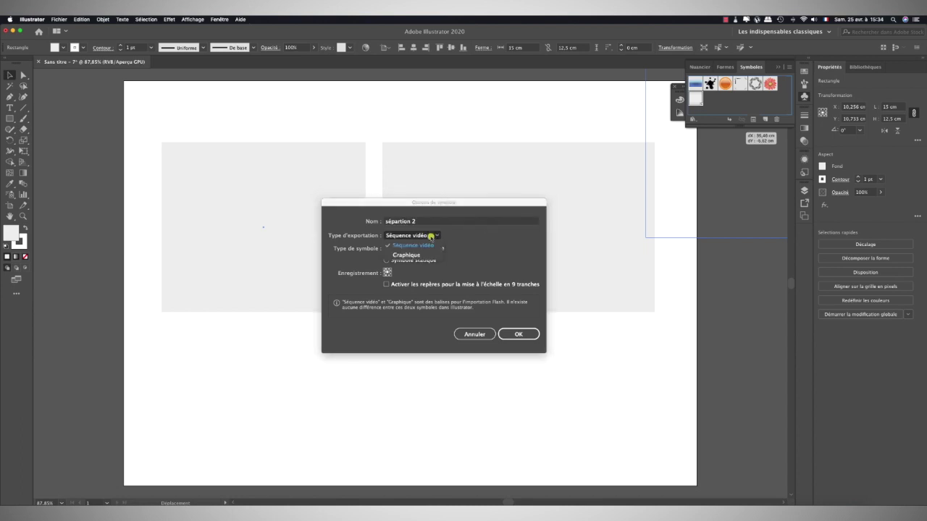
pyautogui.click(402, 253)
pyautogui.click(518, 335)
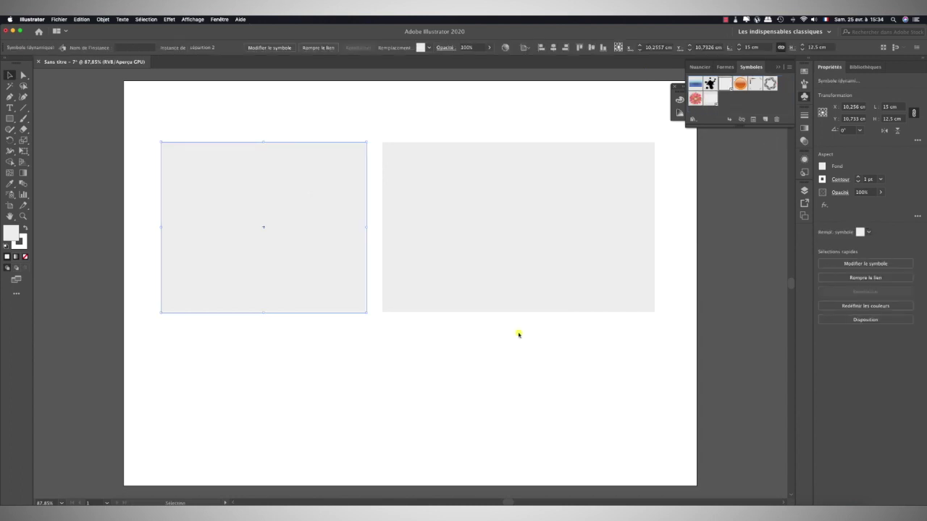
pyautogui.click(518, 374)
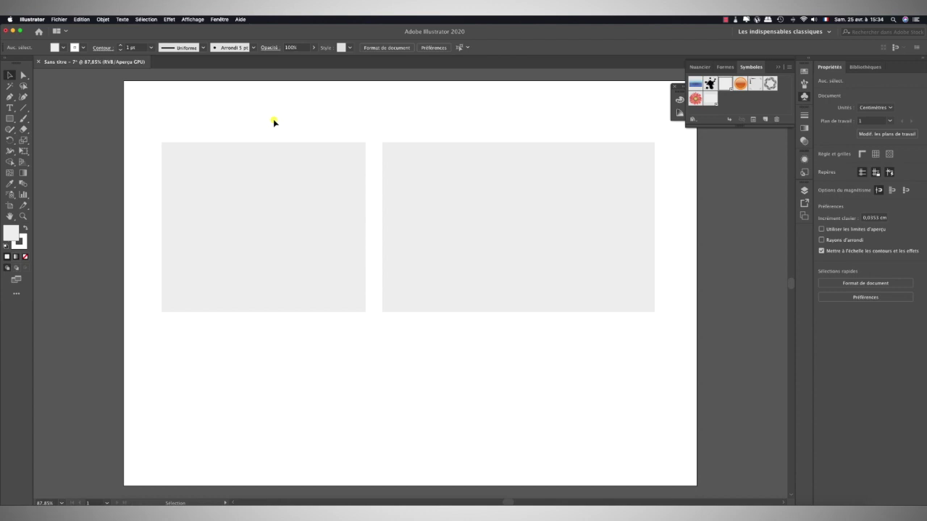
# - Clear any selection on the tutoriel.ai artboard before changing documents
pyautogui.moveTo(180, 117)
pyautogui.mouseDown()
pyautogui.moveTo(226, 142)
pyautogui.moveTo(527, 249)
pyautogui.mouseUp()
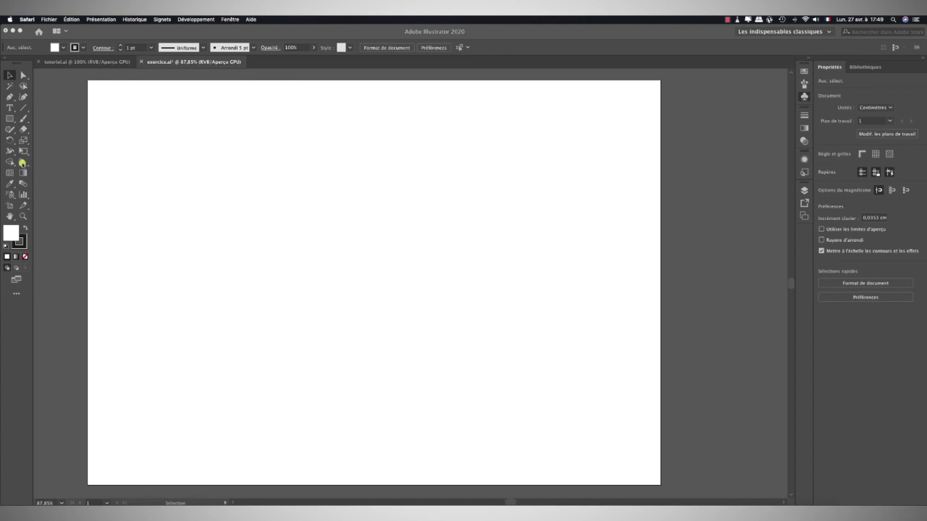
# - Activate the Perspective Grid tool to show the two-point grid across the artboard
pyautogui.click(23, 163)
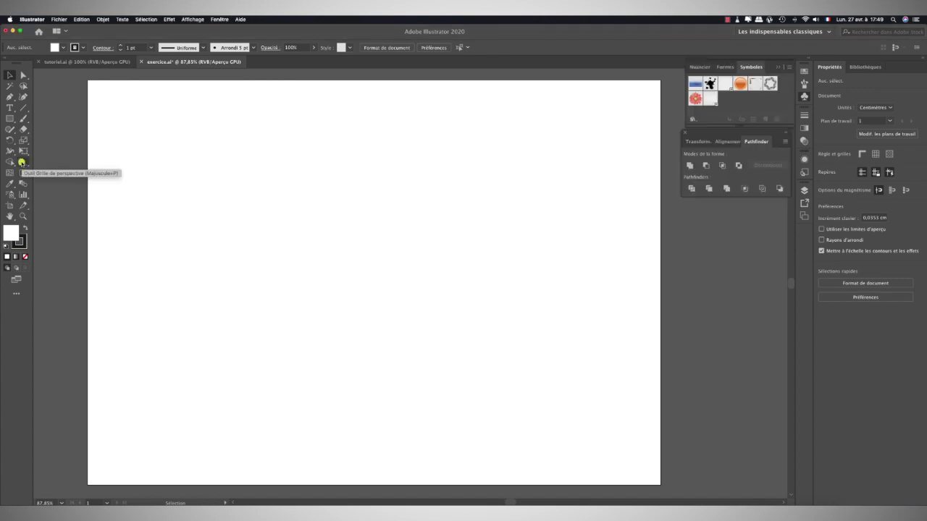
pyautogui.click(24, 162)
pyautogui.moveTo(24, 162); pyautogui.dragTo(63, 168)
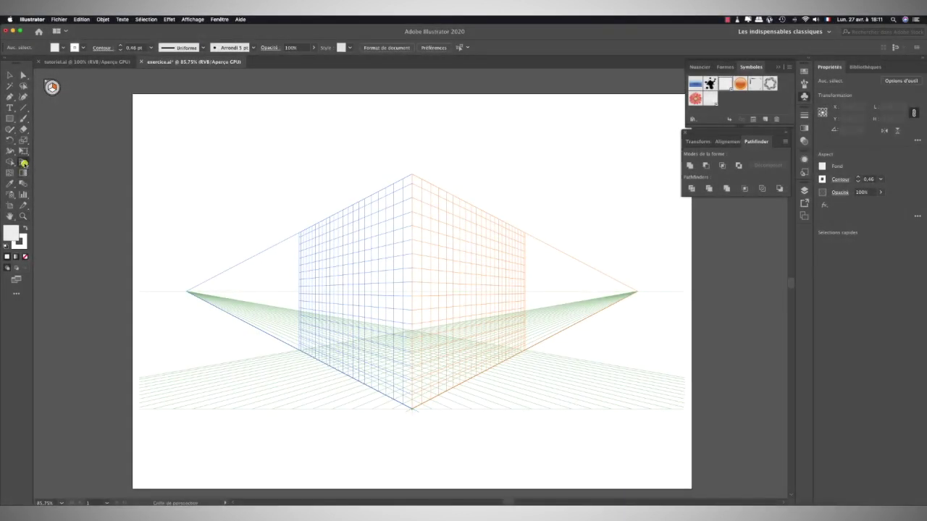
# - With Perspective Selection, drag a séparation 1 instance onto the grid's left plane
pyautogui.moveTo(24, 164); pyautogui.dragTo(70, 172)
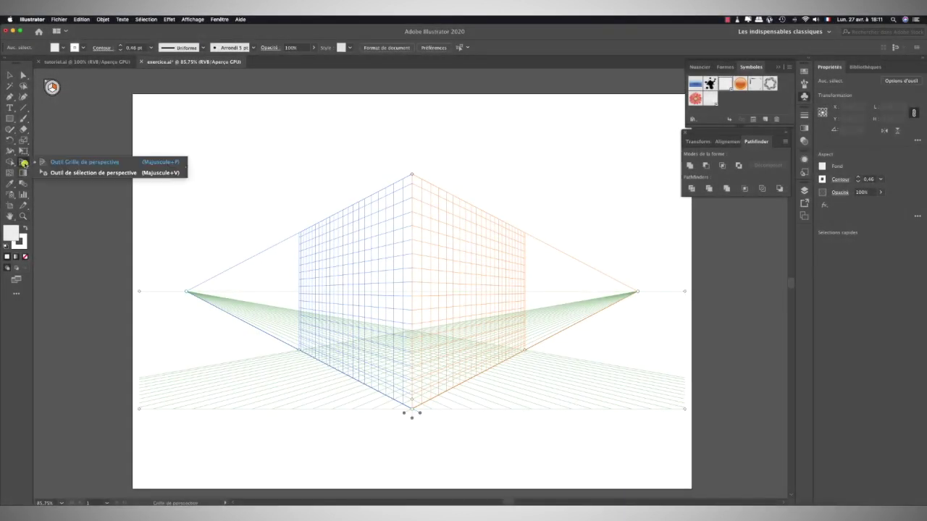
pyautogui.click(71, 172)
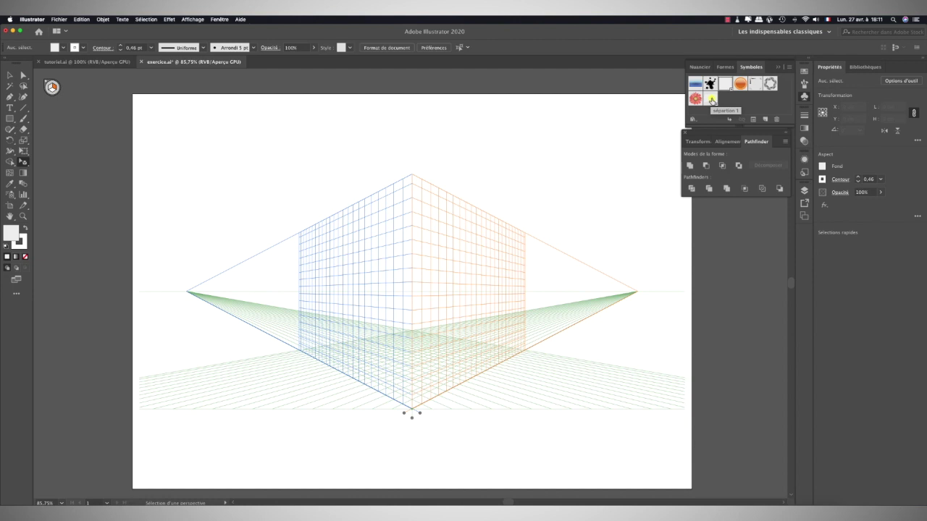
pyautogui.click(711, 100)
pyautogui.moveTo(711, 99); pyautogui.dragTo(422, 254)
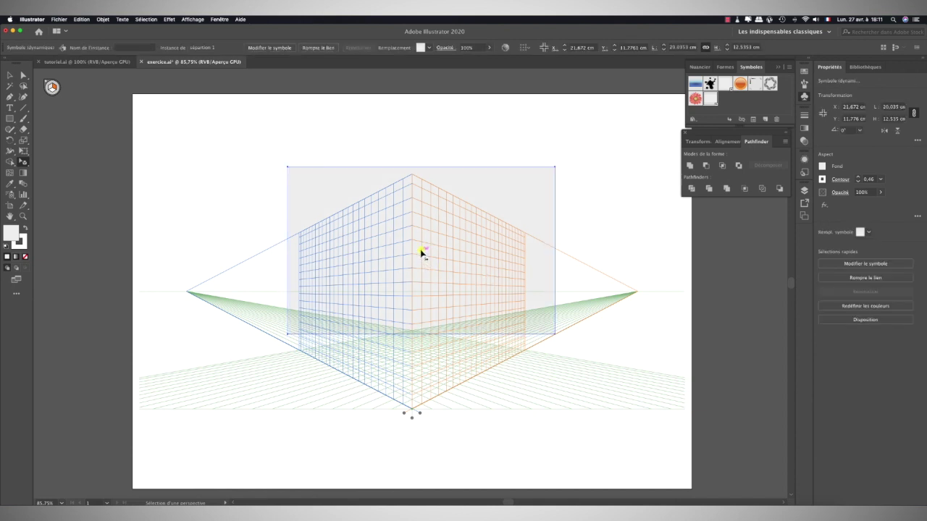
pyautogui.moveTo(422, 254)
pyautogui.mouseDown()
pyautogui.moveTo(387, 279)
pyautogui.moveTo(400, 275)
pyautogui.mouseUp()
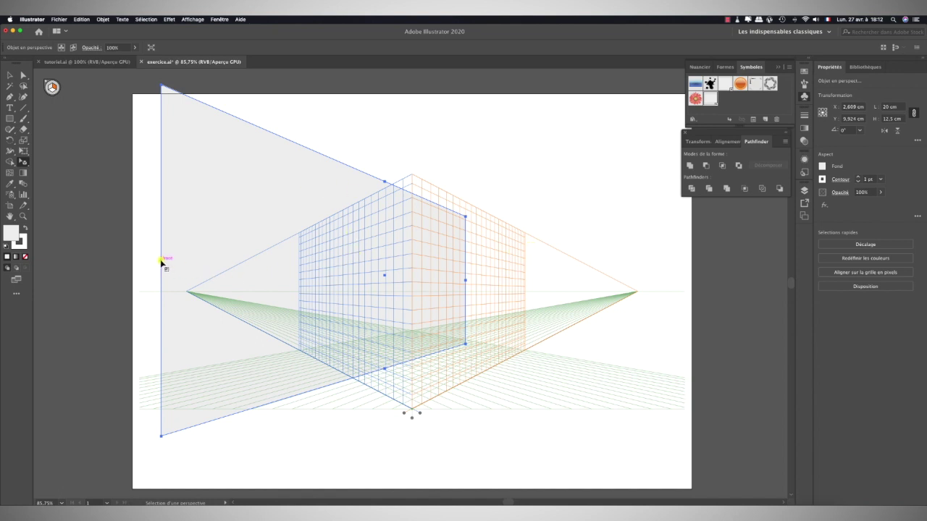
# - Resize and slide the left-plane panel to about 8,115 × 5,655 cm, then deselect
pyautogui.moveTo(161, 262); pyautogui.dragTo(342, 272)
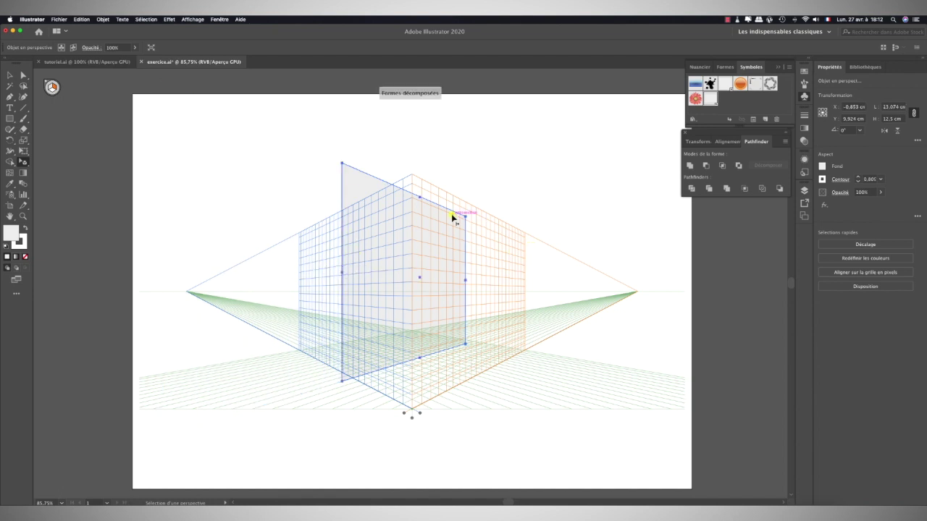
pyautogui.moveTo(418, 197); pyautogui.dragTo(420, 264)
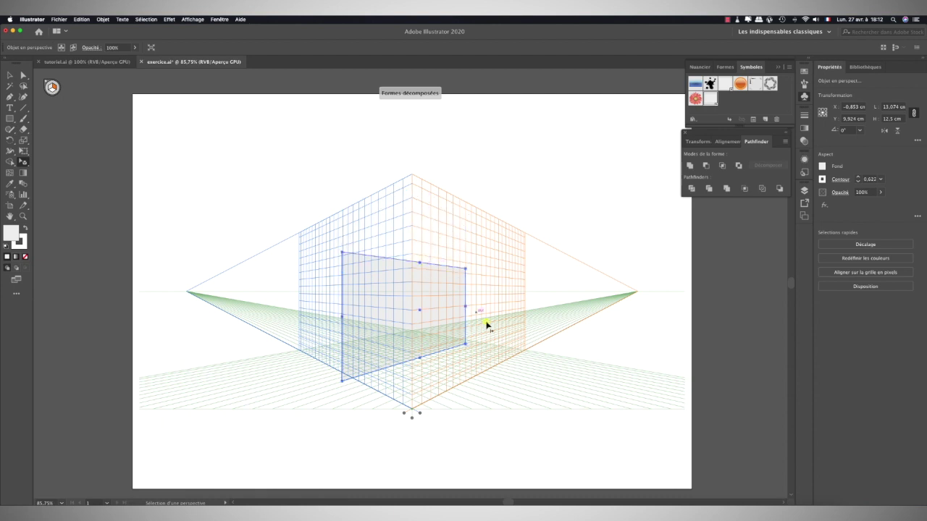
pyautogui.moveTo(418, 312); pyautogui.dragTo(244, 303)
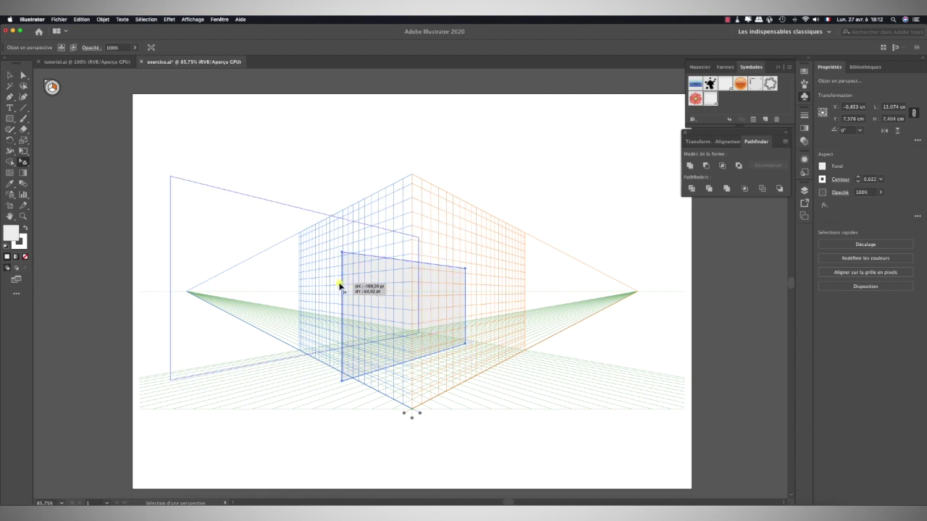
pyautogui.moveTo(170, 280)
pyautogui.mouseDown()
pyautogui.moveTo(295, 285)
pyautogui.moveTo(280, 290)
pyautogui.mouseUp()
pyautogui.moveTo(377, 290); pyautogui.dragTo(340, 306)
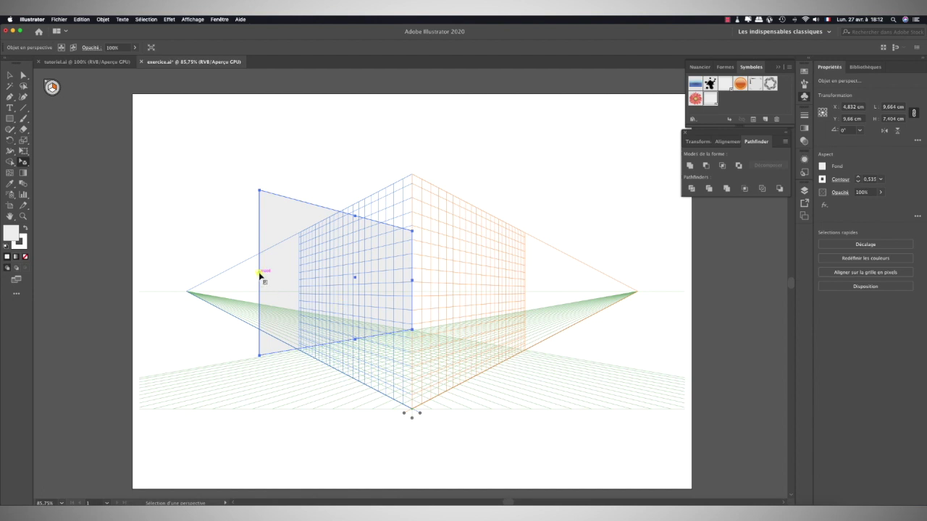
pyautogui.moveTo(259, 274); pyautogui.dragTo(275, 274)
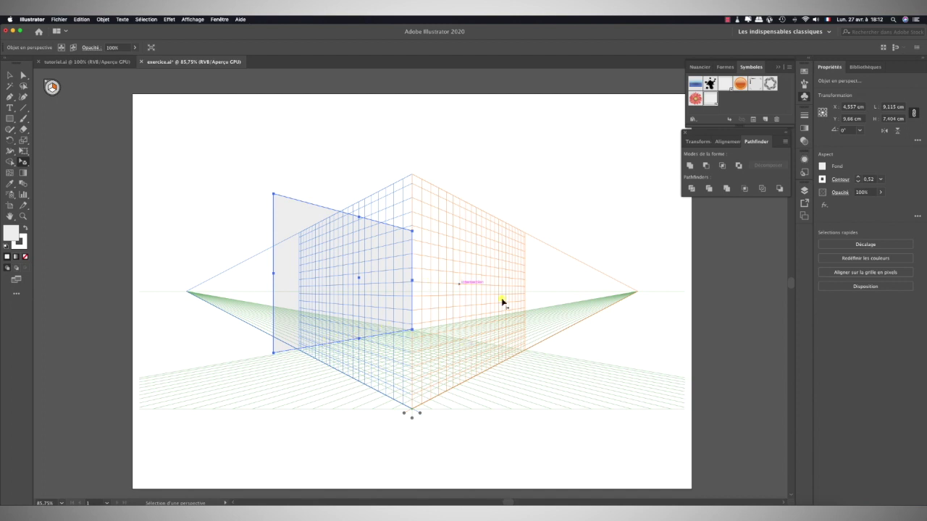
pyautogui.moveTo(355, 211); pyautogui.dragTo(358, 248)
pyautogui.moveTo(359, 248); pyautogui.dragTo(358, 248)
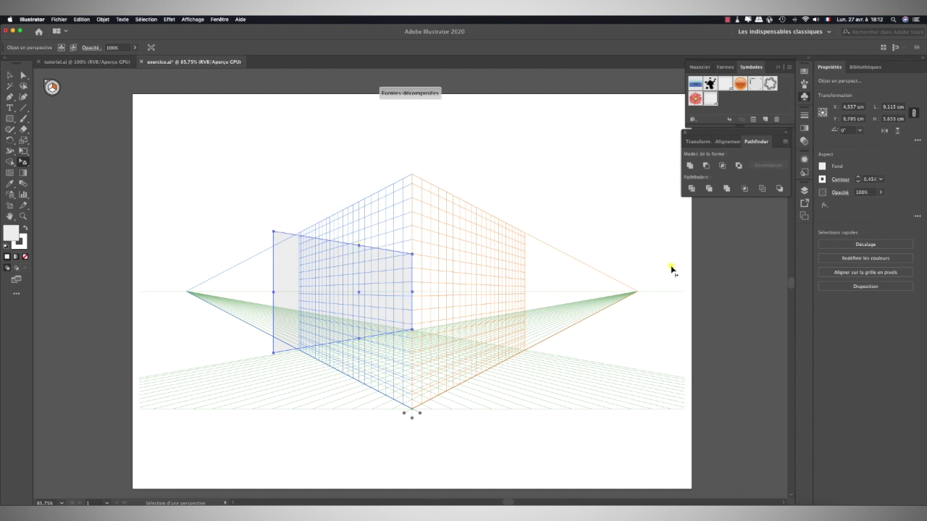
pyautogui.moveTo(350, 281); pyautogui.dragTo(350, 283)
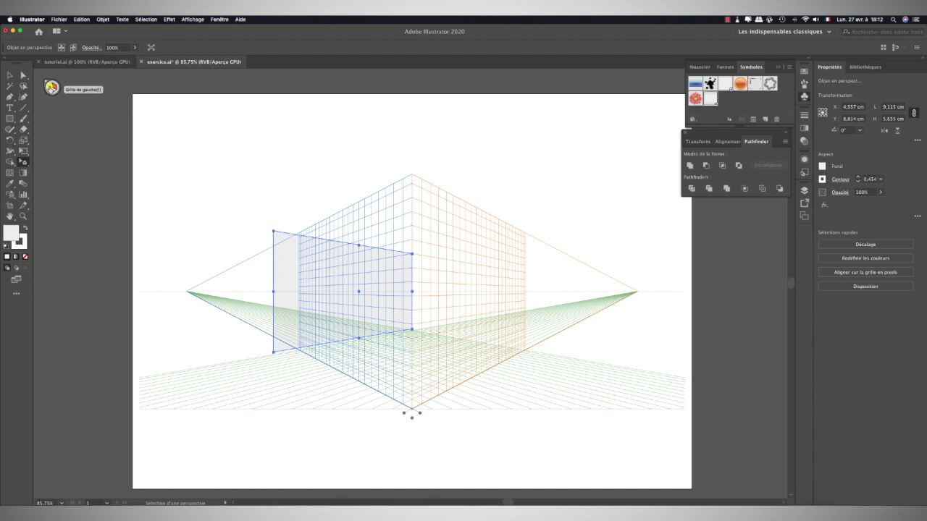
pyautogui.click(52, 86)
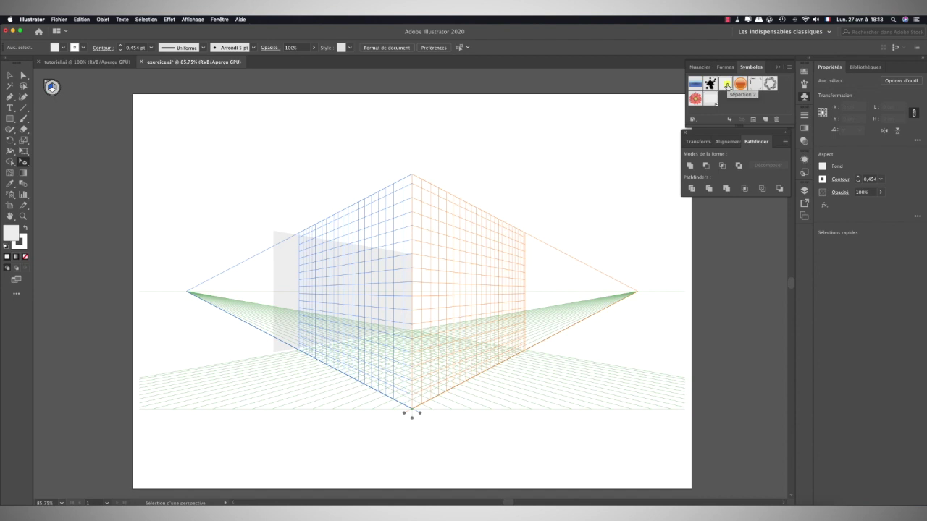
# - Place séparation 2 on the right plane, fit it to about 7,957 × 5,813 cm, and hide the grid
pyautogui.moveTo(727, 84)
pyautogui.mouseDown()
pyautogui.moveTo(446, 271)
pyautogui.moveTo(474, 281)
pyautogui.mouseUp()
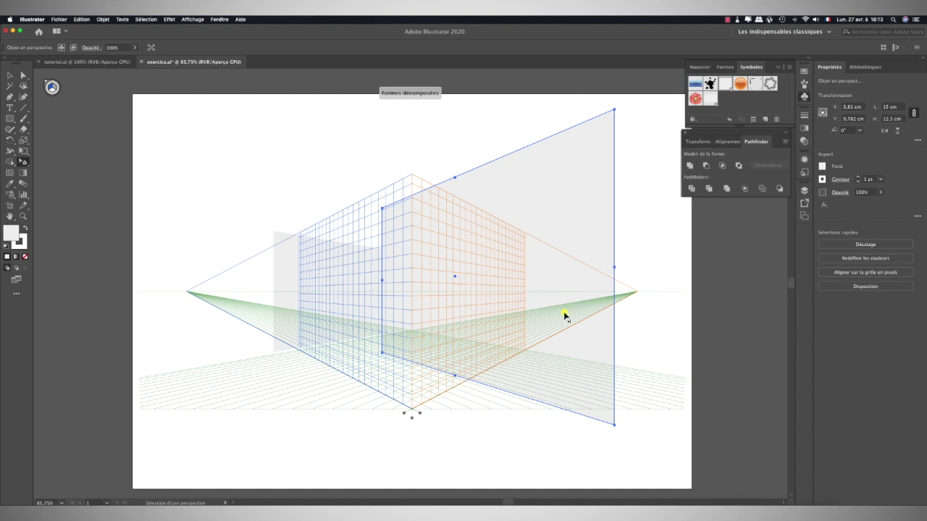
pyautogui.moveTo(614, 425); pyautogui.dragTo(458, 271)
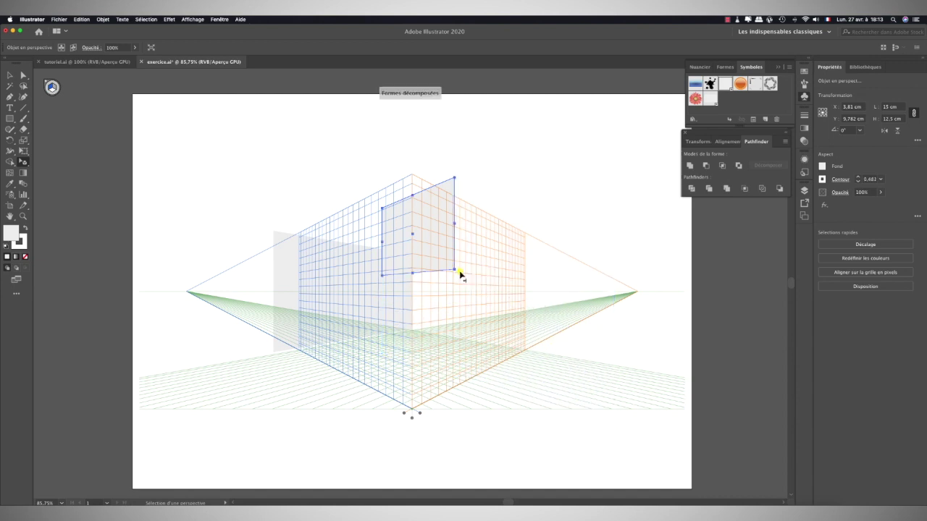
pyautogui.moveTo(410, 234); pyautogui.dragTo(451, 287)
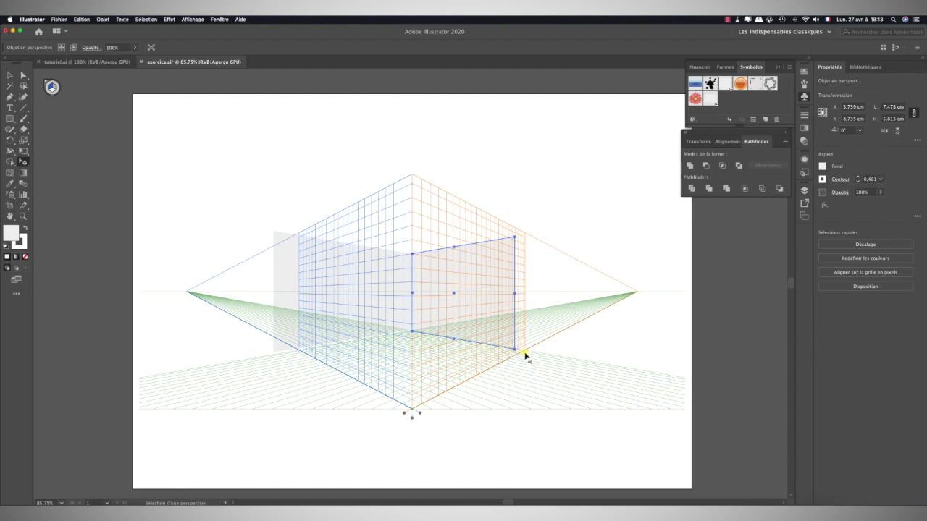
pyautogui.moveTo(474, 315); pyautogui.dragTo(471, 309)
pyautogui.click(472, 311)
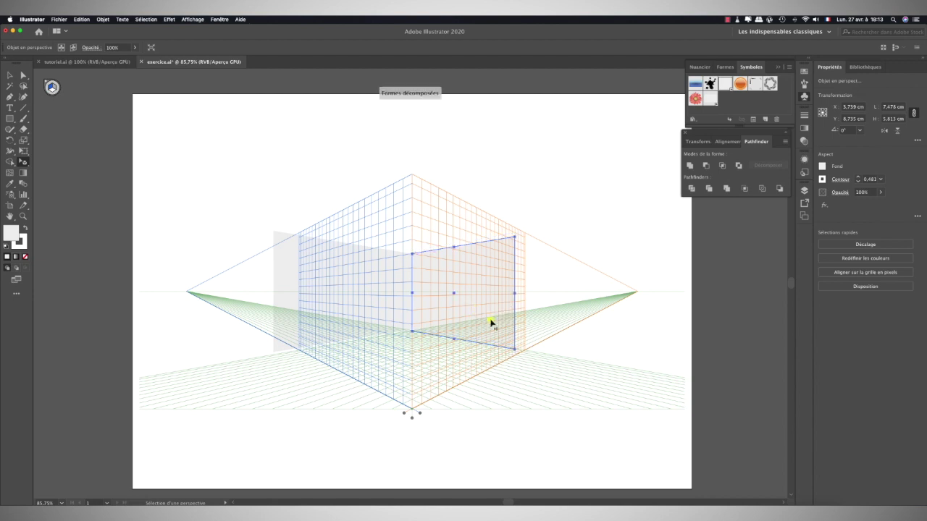
pyautogui.moveTo(515, 293); pyautogui.dragTo(525, 294)
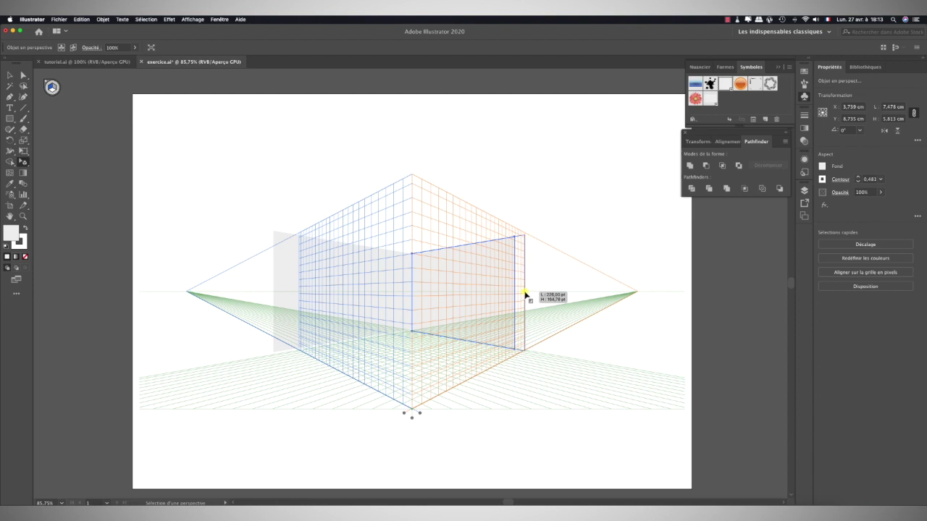
pyautogui.moveTo(525, 294); pyautogui.dragTo(525, 295)
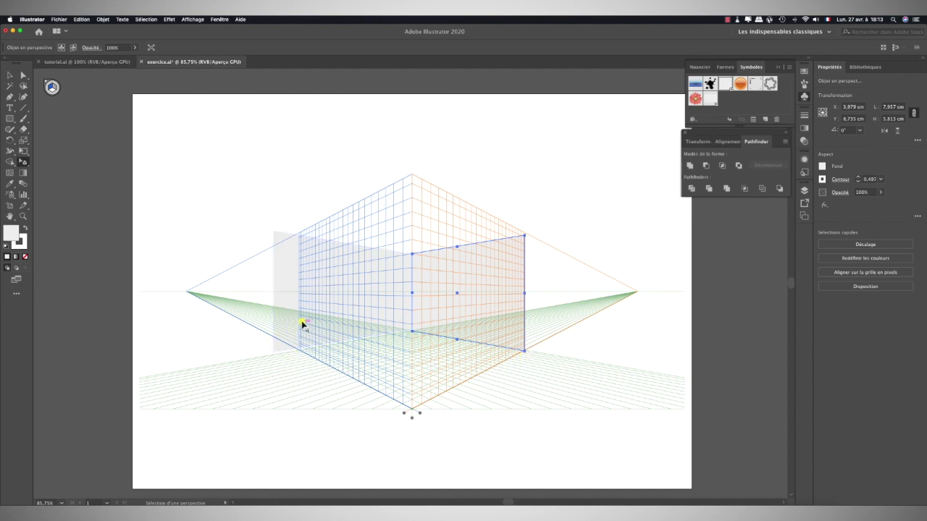
pyautogui.moveTo(483, 323); pyautogui.dragTo(483, 324)
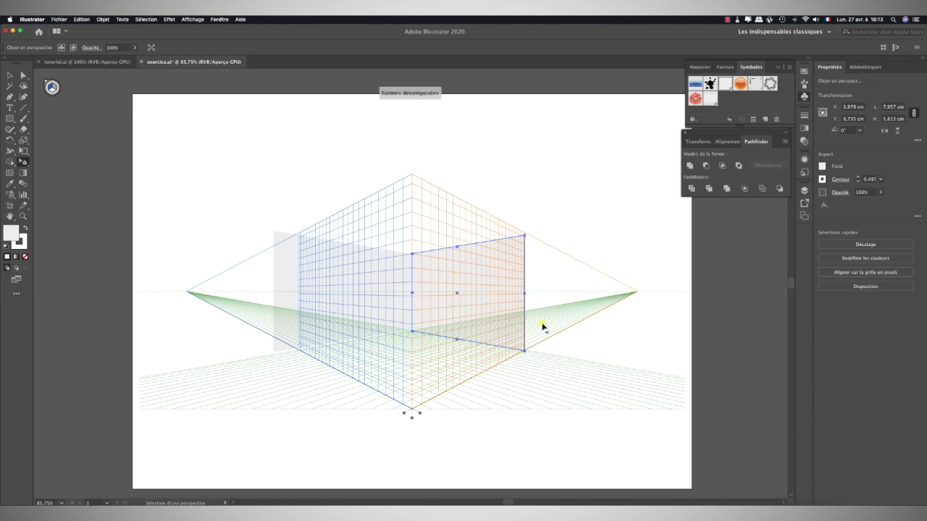
pyautogui.click(46, 82)
pyautogui.click(368, 393)
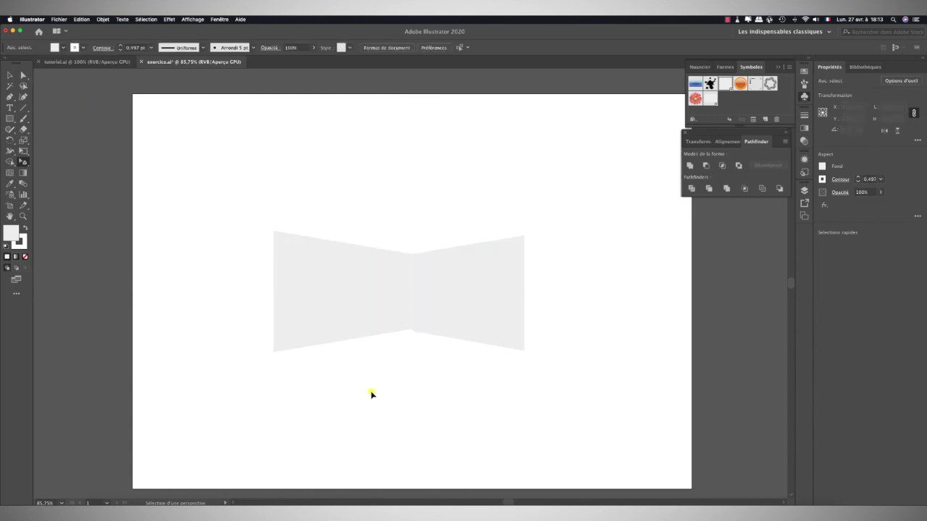
# - Zoom in and stretch the right wall's top and bottom edges to about 8,427 × 8,447 cm
pyautogui.click(23, 216)
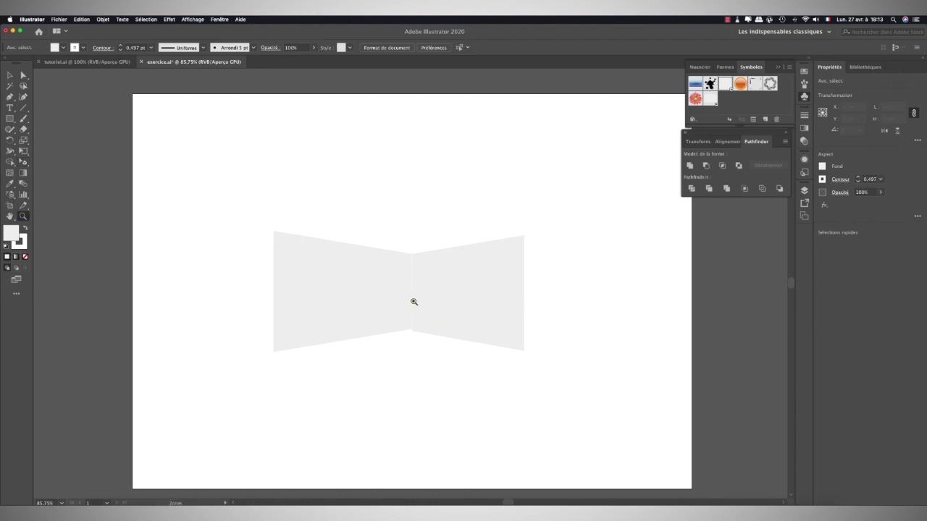
pyautogui.moveTo(413, 302); pyautogui.dragTo(522, 323)
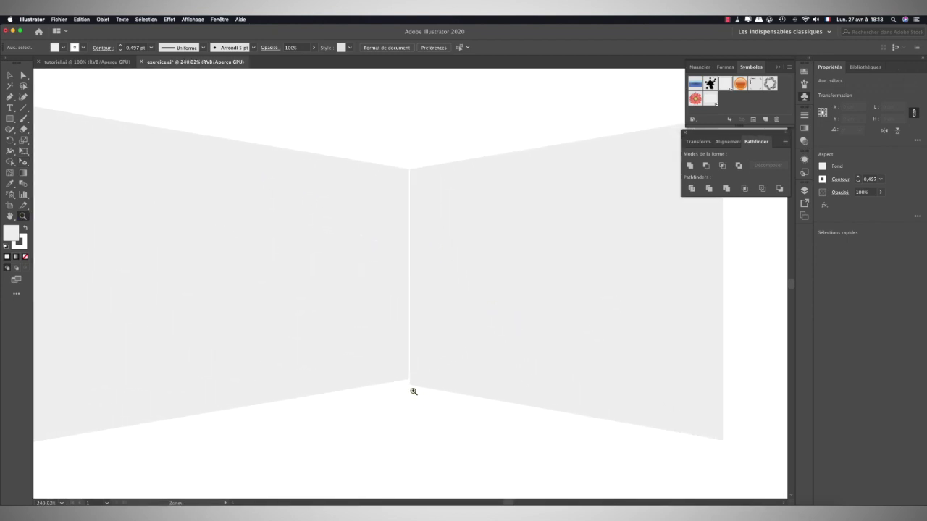
pyautogui.click(22, 163)
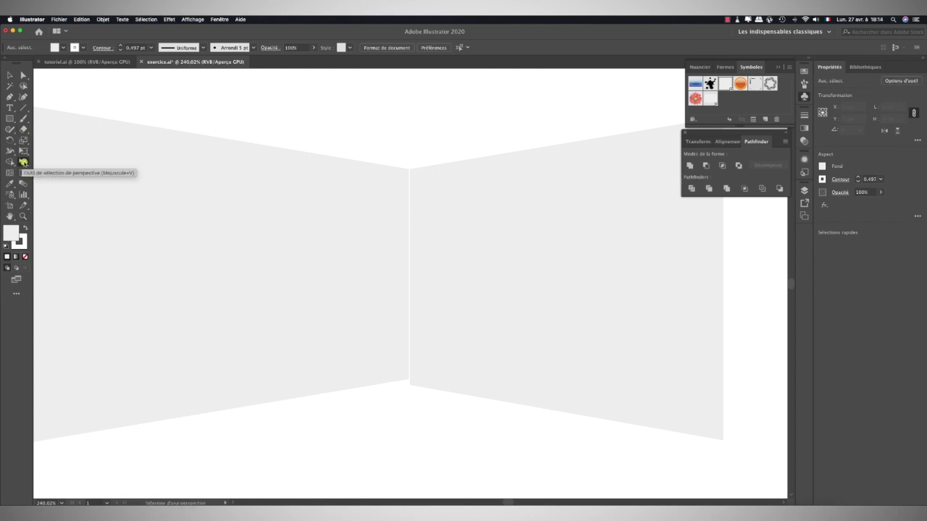
pyautogui.click(526, 196)
pyautogui.moveTo(537, 148); pyautogui.dragTo(537, 152)
pyautogui.moveTo(537, 409); pyautogui.dragTo(537, 404)
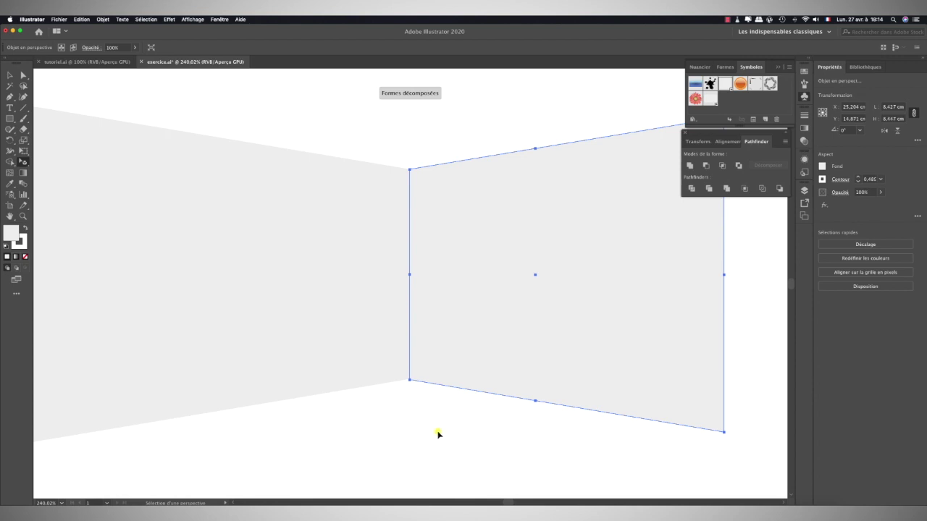
pyautogui.click(442, 434)
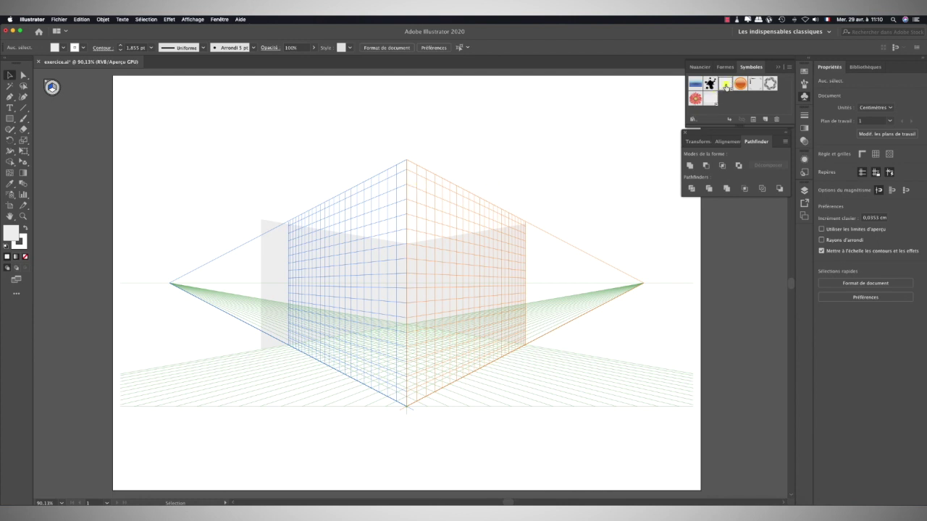
# - Lay Séparation 2 flat on the ground grid and enlarge it to about 23,578 × 25,283 cm under both walls
pyautogui.moveTo(725, 89); pyautogui.dragTo(427, 301)
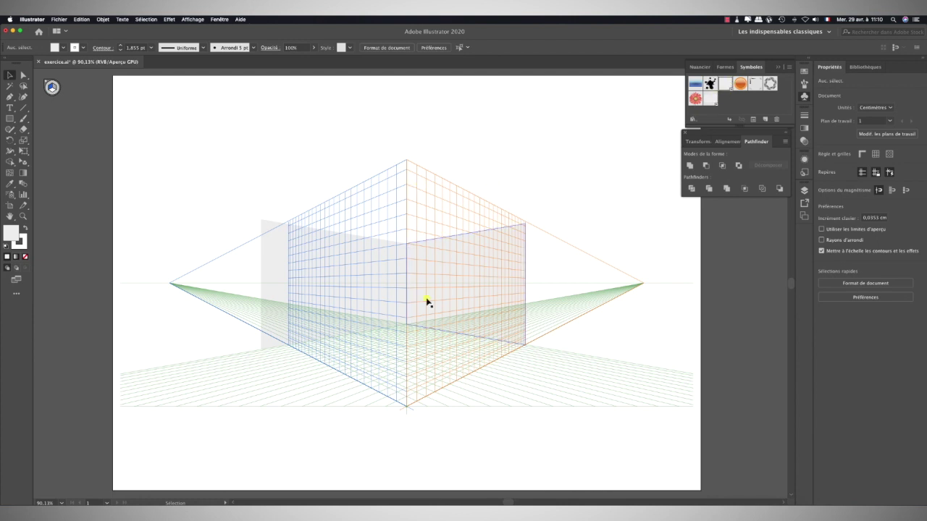
pyautogui.click(386, 308)
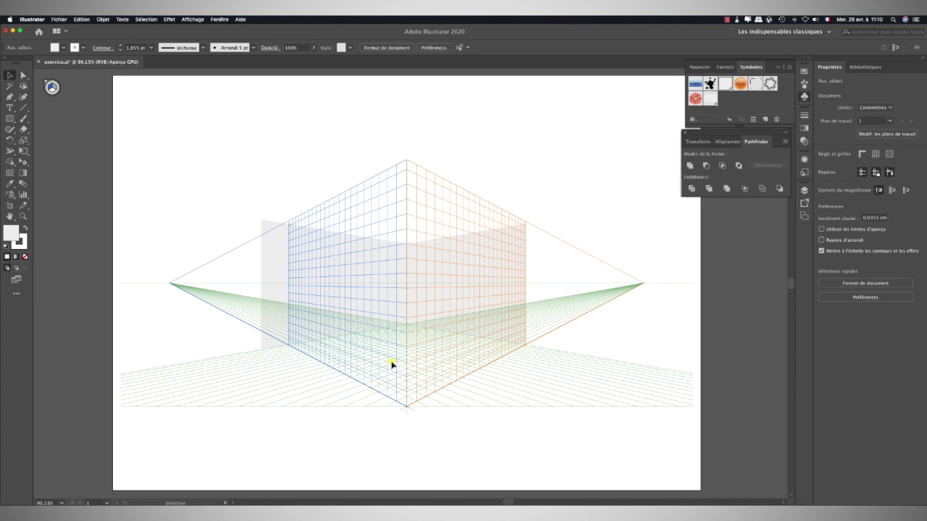
pyautogui.click(24, 162)
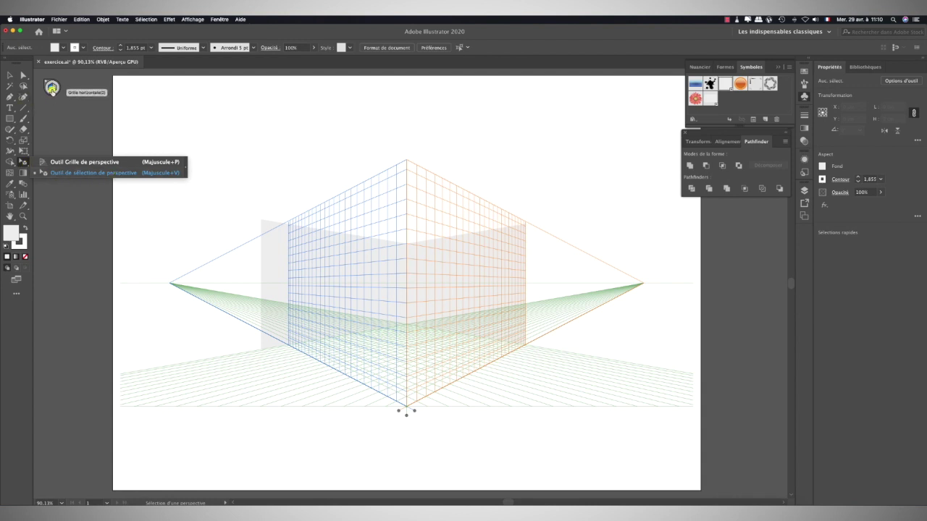
pyautogui.click(52, 90)
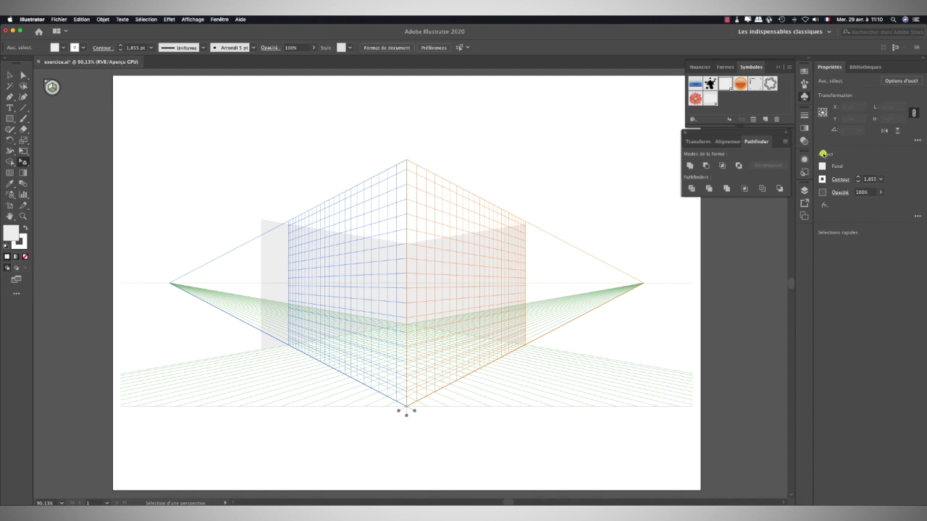
pyautogui.moveTo(726, 84)
pyautogui.mouseDown()
pyautogui.moveTo(406, 246)
pyautogui.moveTo(399, 352)
pyautogui.mouseUp()
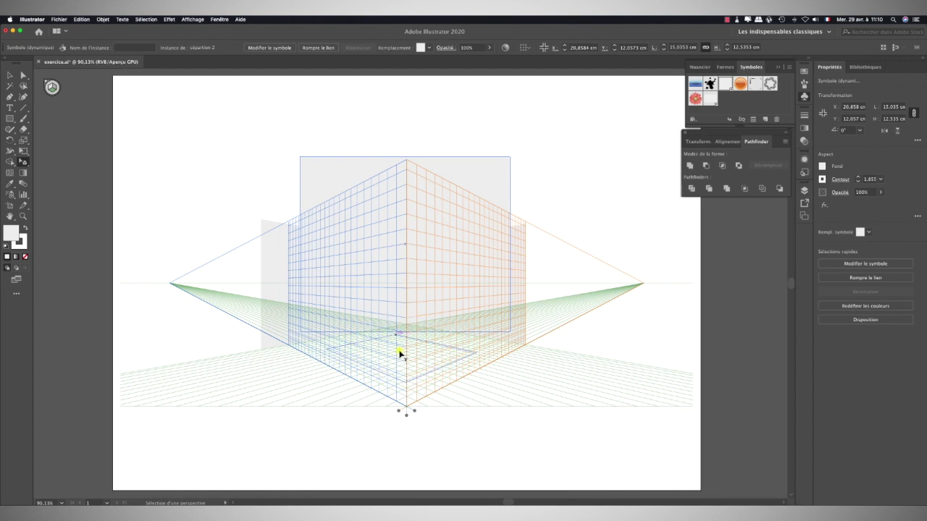
pyautogui.moveTo(399, 352); pyautogui.dragTo(400, 352)
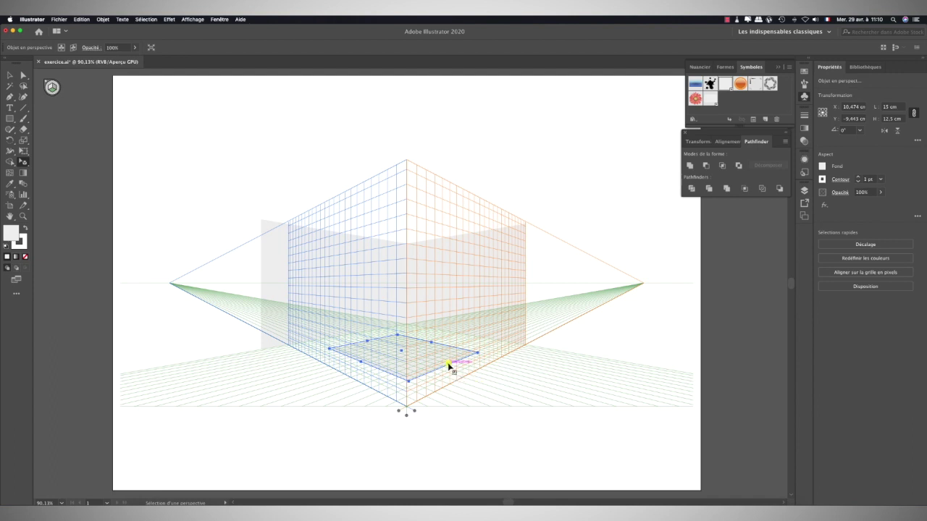
pyautogui.moveTo(446, 363)
pyautogui.mouseDown()
pyautogui.moveTo(467, 378)
pyautogui.moveTo(450, 338)
pyautogui.moveTo(385, 338)
pyautogui.moveTo(329, 369)
pyautogui.mouseUp()
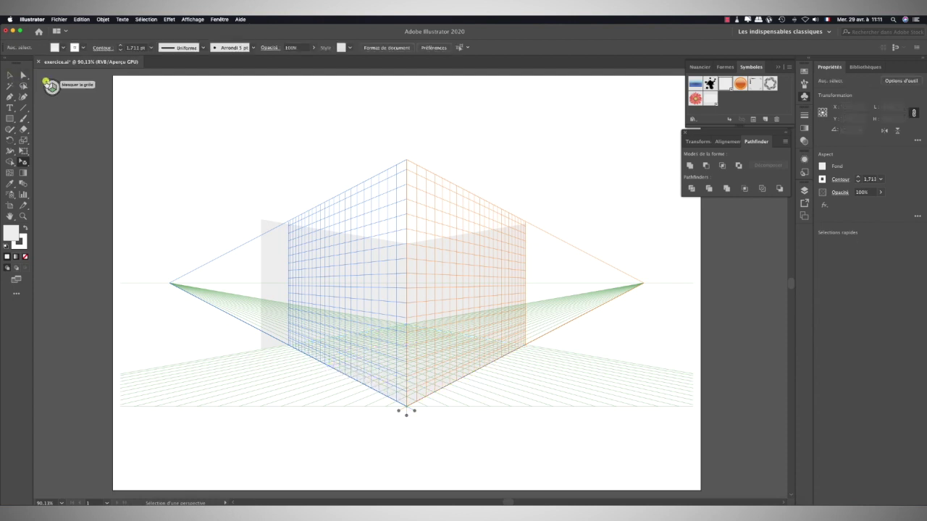
# - Hide the perspective grid, zoom in on the room corner, and select the floor
pyautogui.click(46, 82)
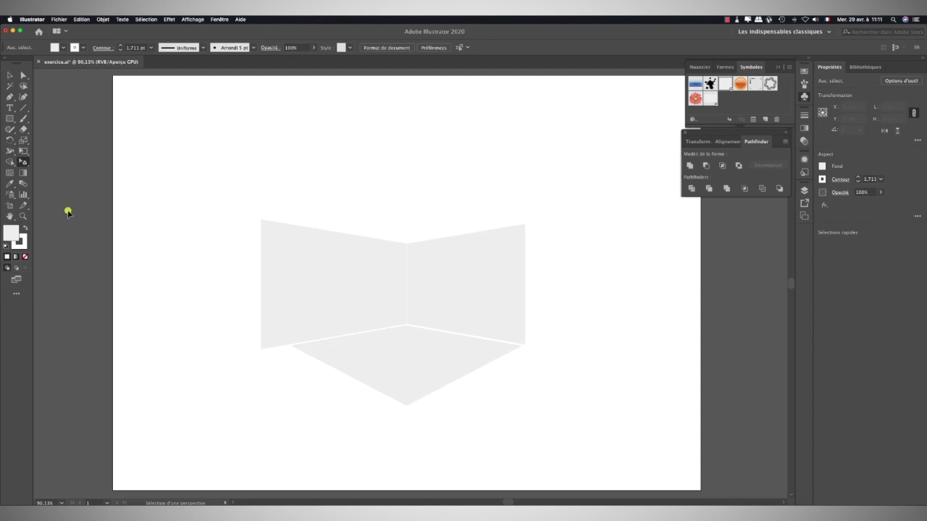
pyautogui.click(23, 216)
pyautogui.moveTo(376, 378); pyautogui.dragTo(455, 383)
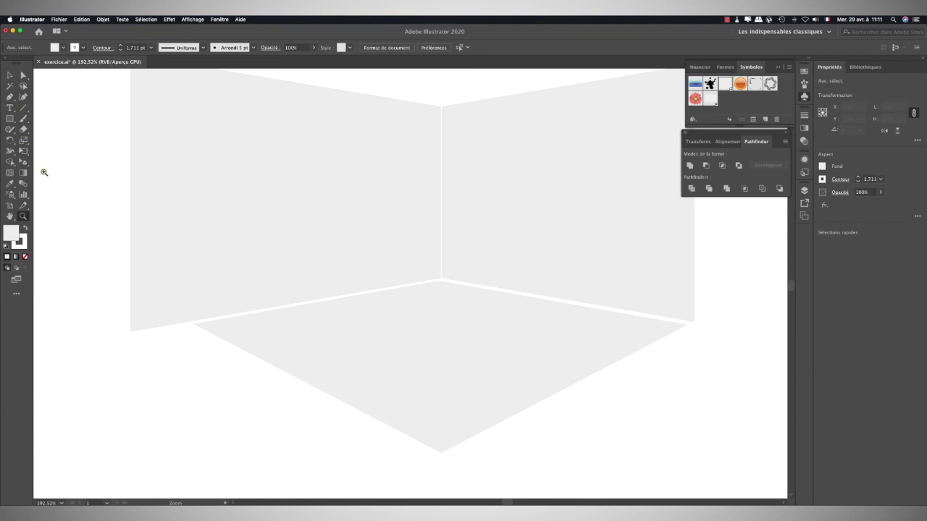
pyautogui.click(23, 161)
pyautogui.click(413, 387)
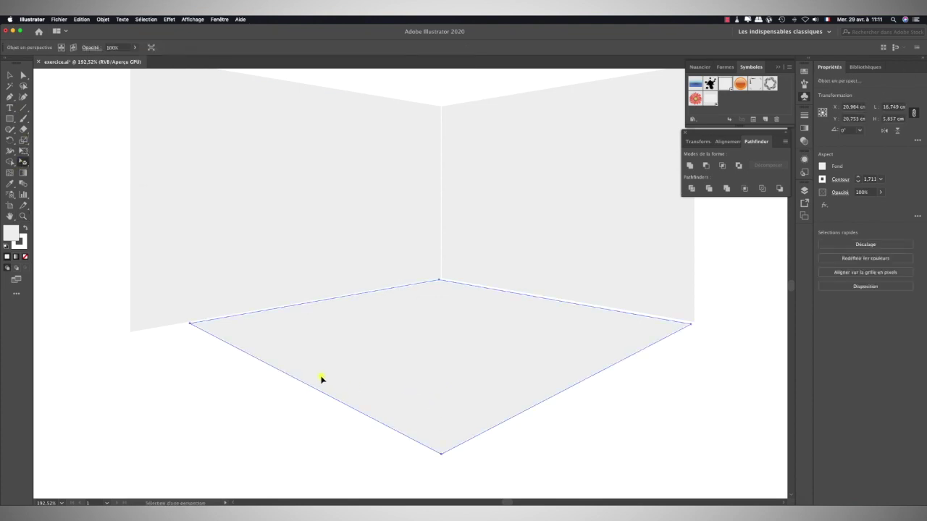
# - Pull the floor's back edges to both walls' bottoms, making it about 18,804 × 7,334 cm
pyautogui.moveTo(271, 374); pyautogui.dragTo(203, 390)
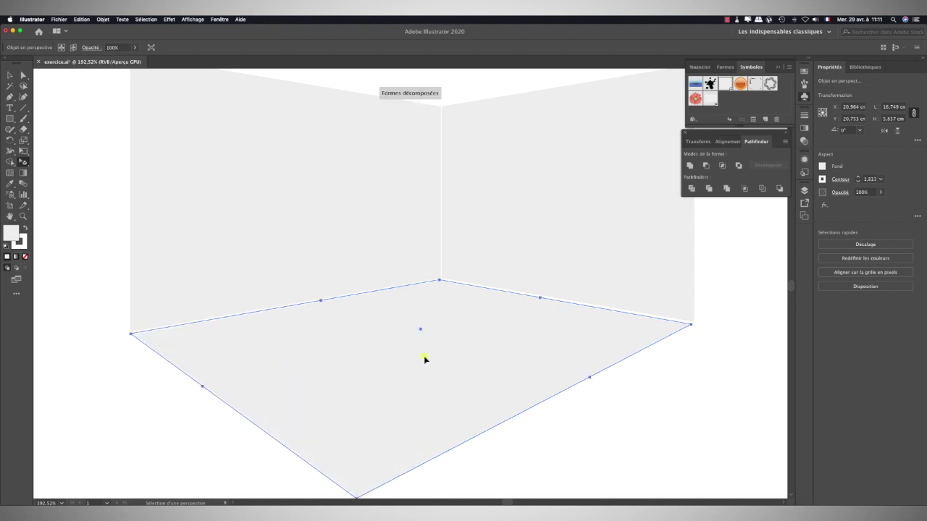
pyautogui.moveTo(540, 297); pyautogui.dragTo(541, 300)
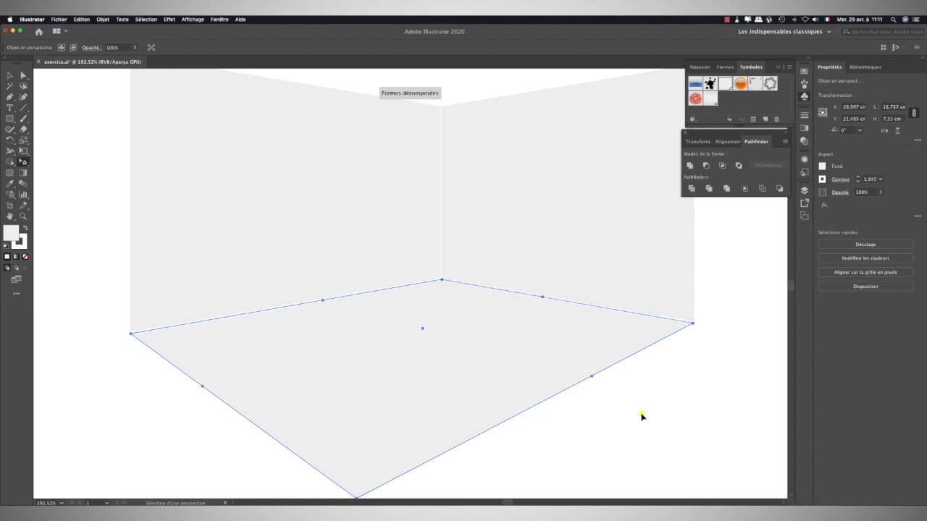
pyautogui.click(642, 416)
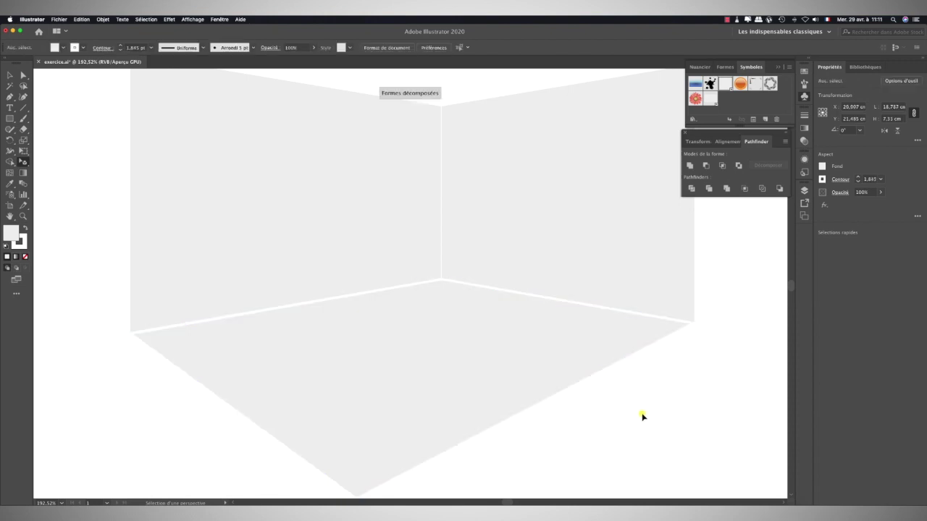
pyautogui.click(475, 362)
pyautogui.moveTo(322, 305); pyautogui.dragTo(319, 298)
pyautogui.press('z')
pyautogui.moveTo(409, 309); pyautogui.dragTo(335, 290)
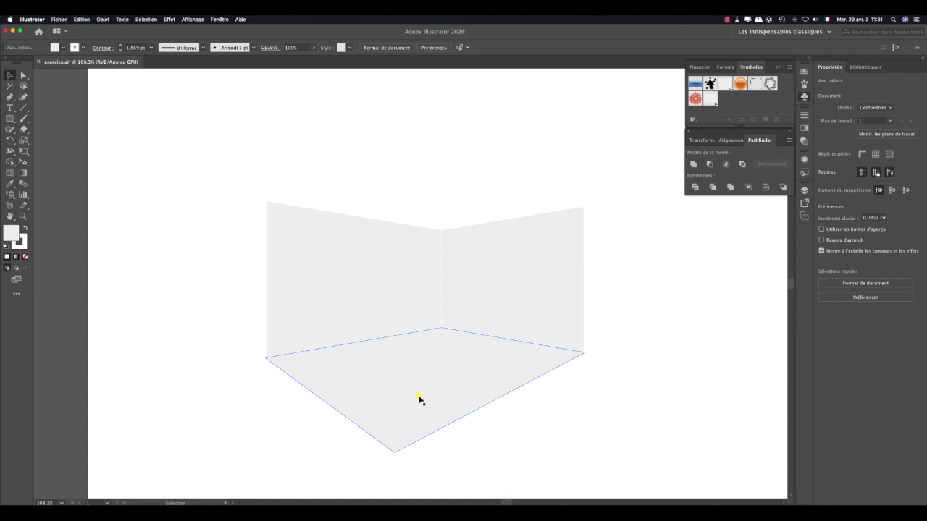
# - Draw a small rectangle with a darker grey fill and no outline
pyautogui.click(9, 118)
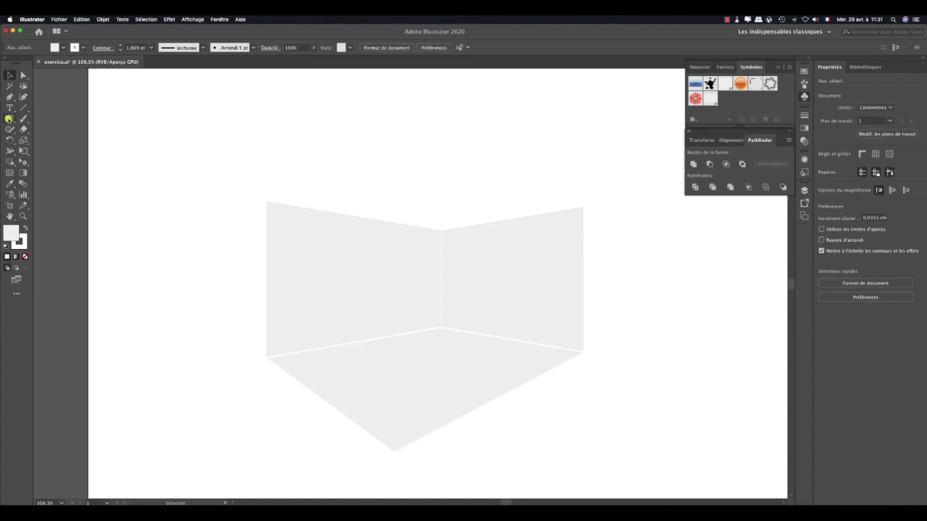
pyautogui.moveTo(134, 135)
pyautogui.mouseDown()
pyautogui.moveTo(145, 214)
pyautogui.moveTo(215, 245)
pyautogui.mouseUp()
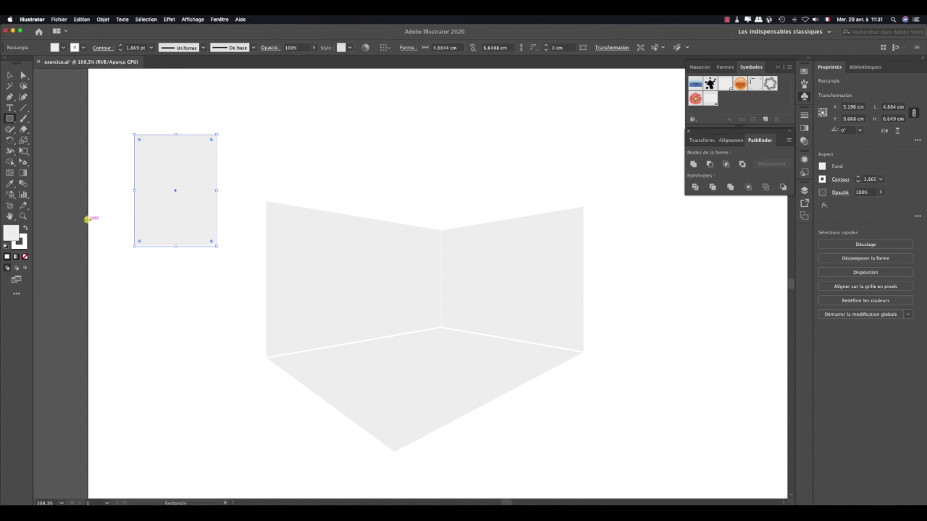
pyautogui.click(805, 72)
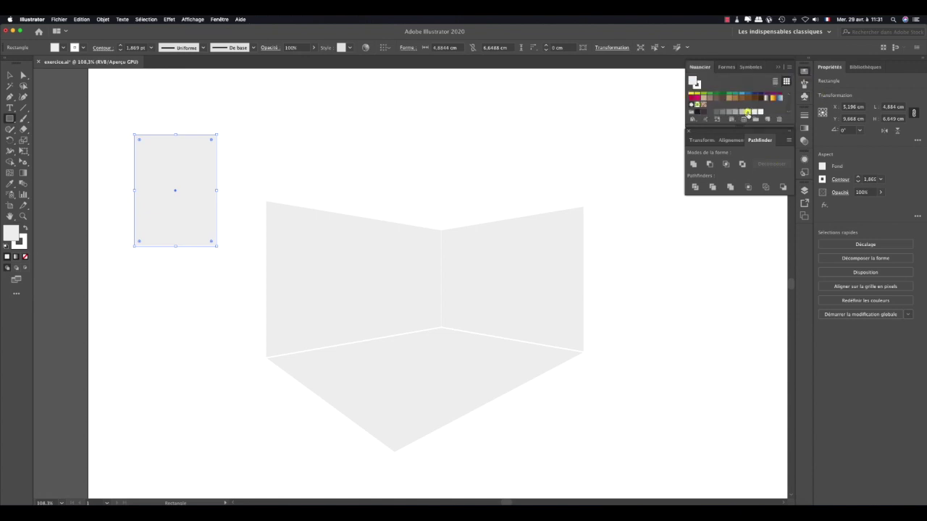
pyautogui.click(747, 114)
pyautogui.click(21, 243)
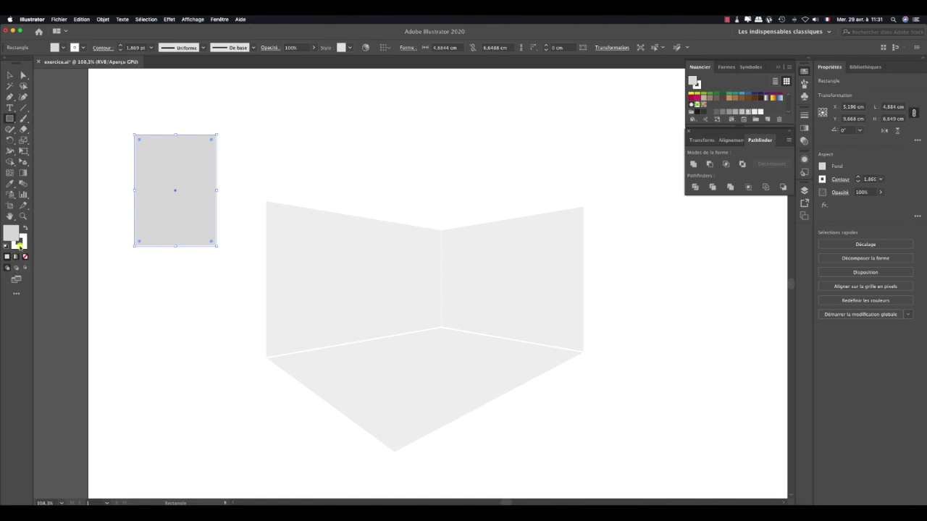
pyautogui.click(9, 75)
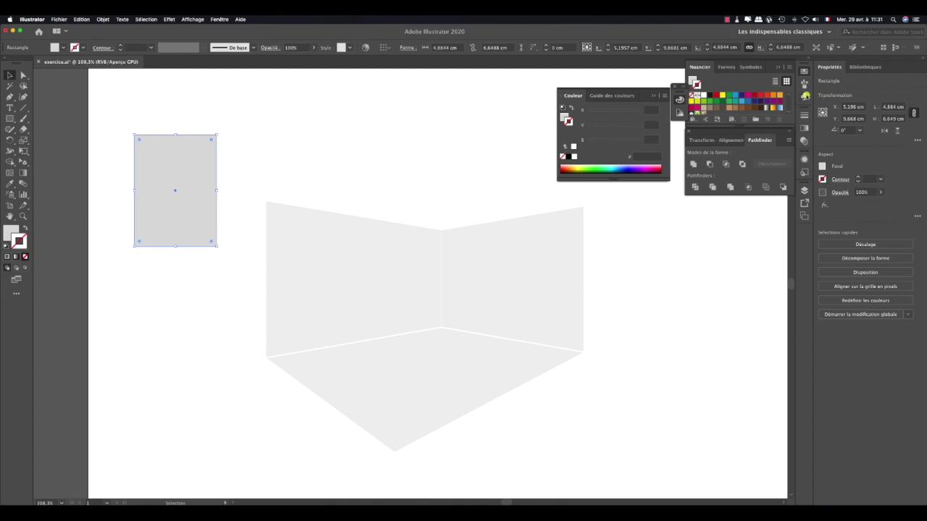
# - Save the rectangle as a Graphique symbol named moquette and delete the artboard copy
pyautogui.click(804, 96)
pyautogui.moveTo(145, 186); pyautogui.dragTo(728, 102)
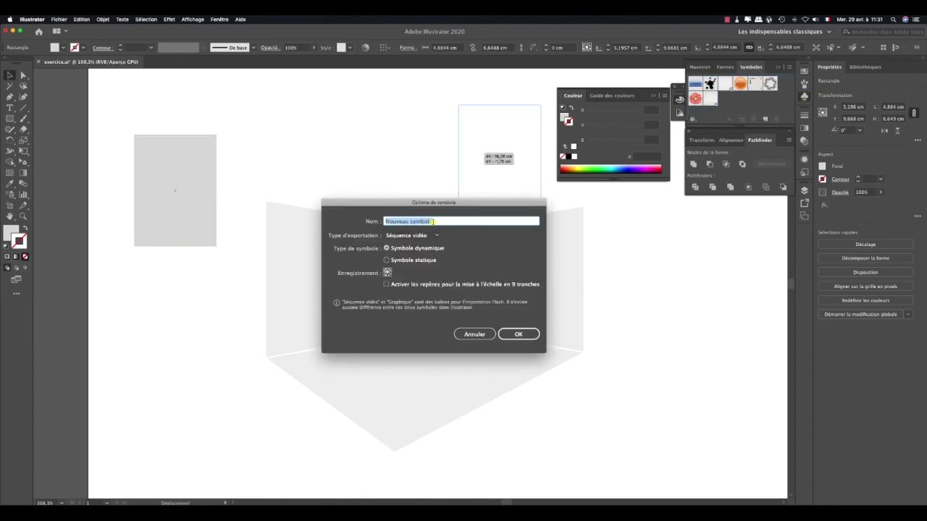
pyautogui.write('m')
pyautogui.click(420, 235)
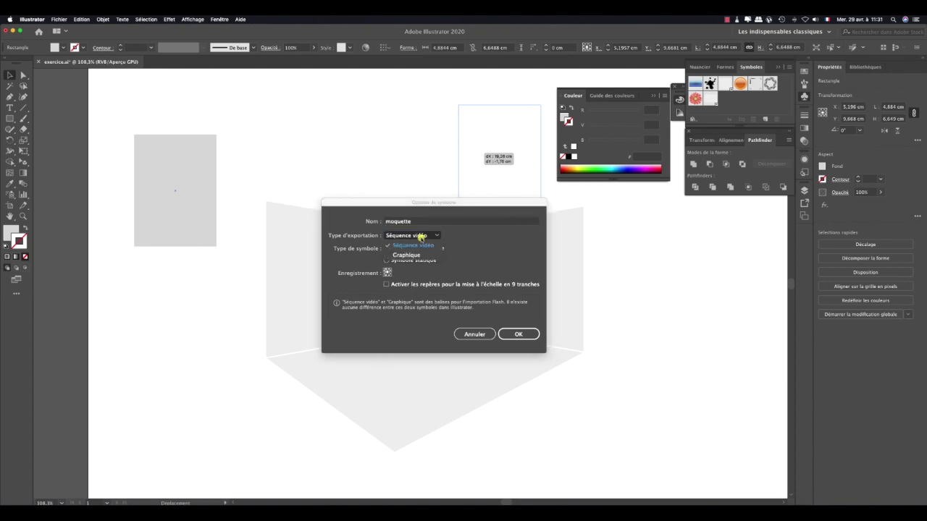
pyautogui.click(406, 255)
pyautogui.click(522, 334)
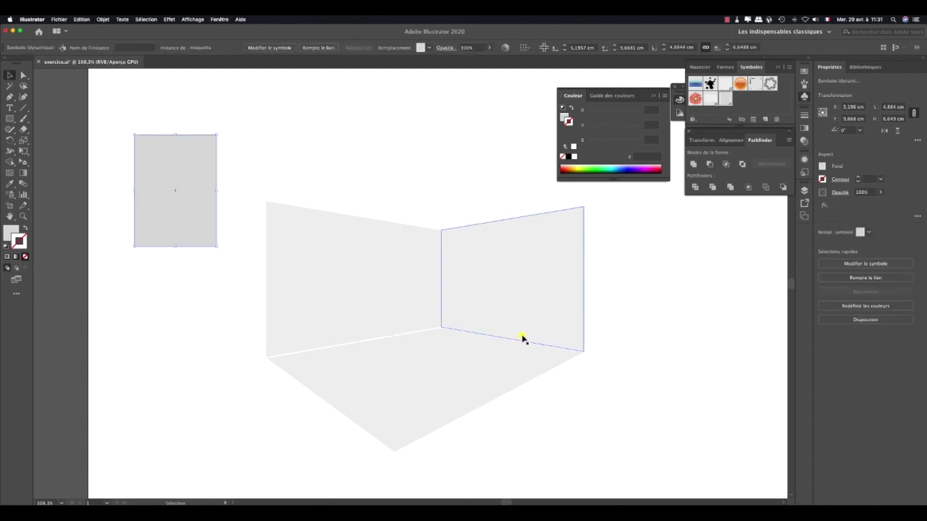
pyautogui.press('BackSpace')
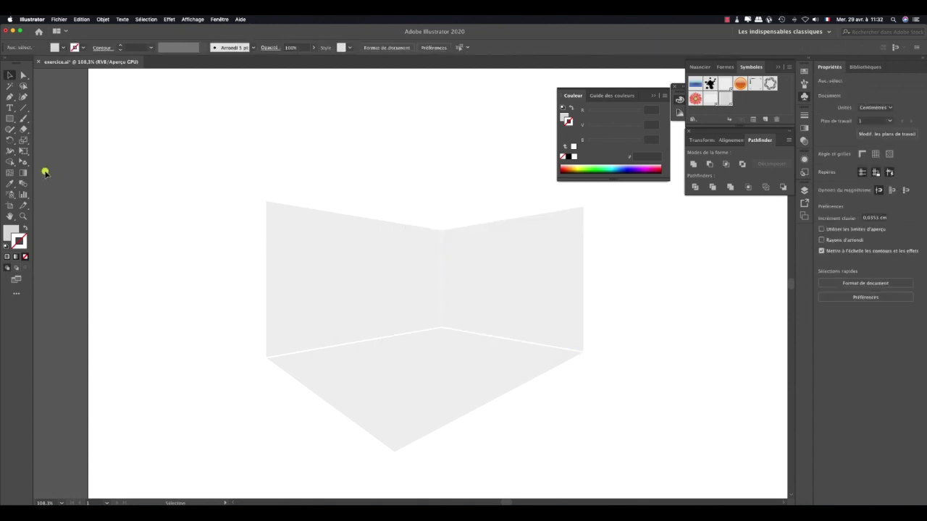
# - Place the moquette symbol flat on the floor grid and stretch it over the booth floor
pyautogui.click(23, 160)
pyautogui.click(64, 161)
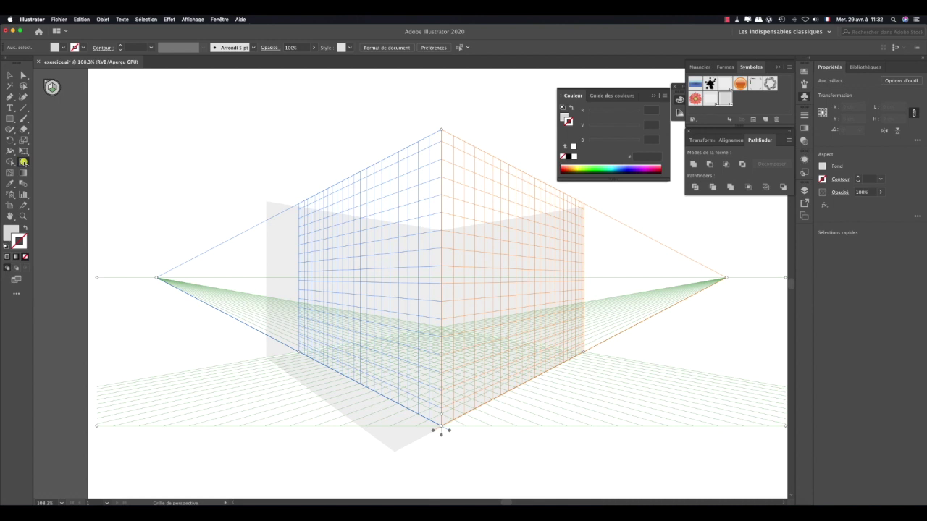
pyautogui.moveTo(24, 162); pyautogui.dragTo(58, 173)
pyautogui.moveTo(724, 98); pyautogui.dragTo(410, 254)
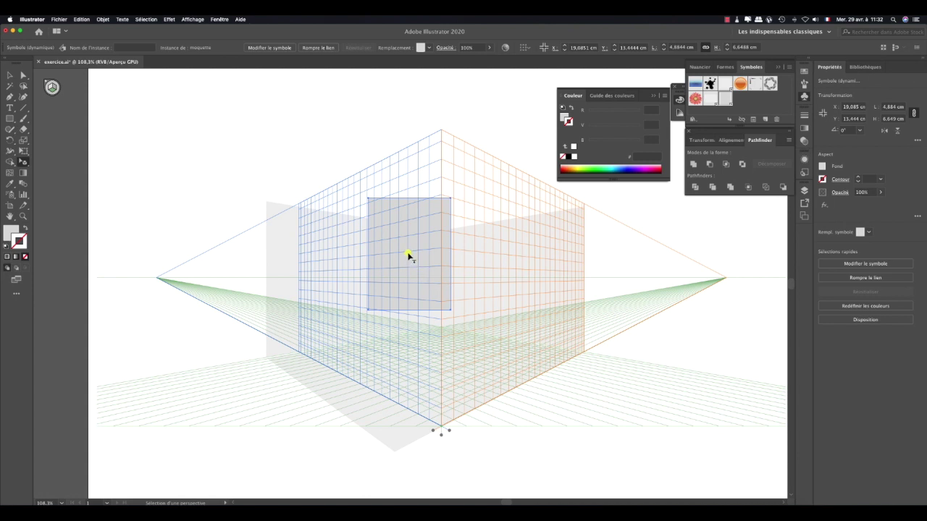
pyautogui.moveTo(411, 344); pyautogui.dragTo(446, 379)
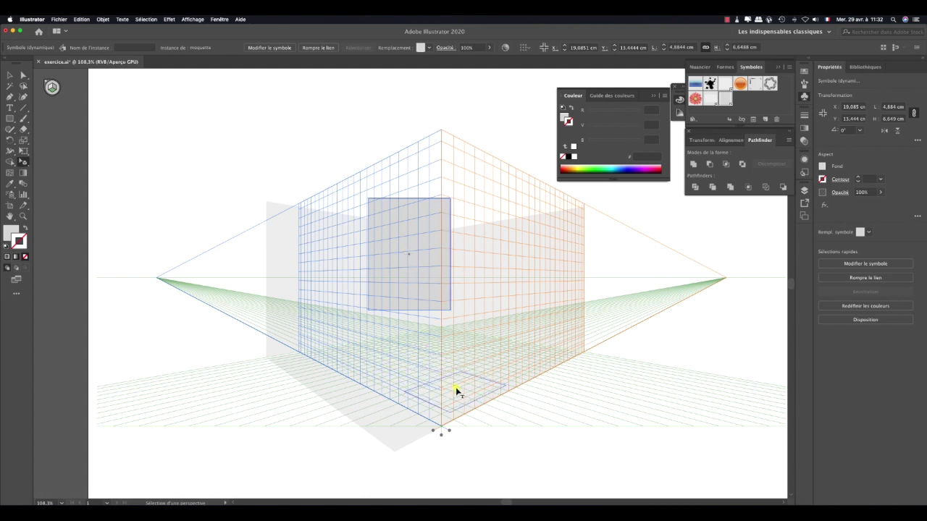
pyautogui.moveTo(445, 379); pyautogui.dragTo(372, 346)
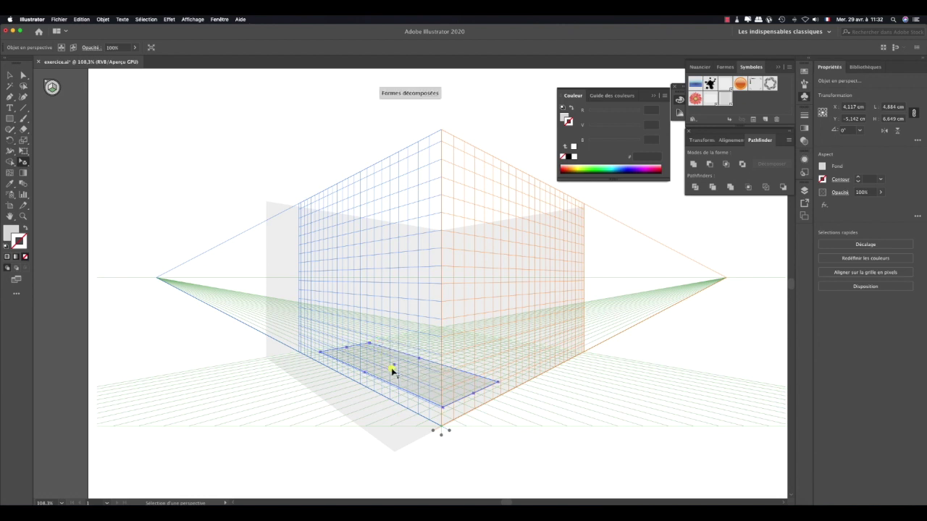
pyautogui.moveTo(366, 378); pyautogui.dragTo(324, 391)
pyautogui.moveTo(425, 365); pyautogui.dragTo(499, 346)
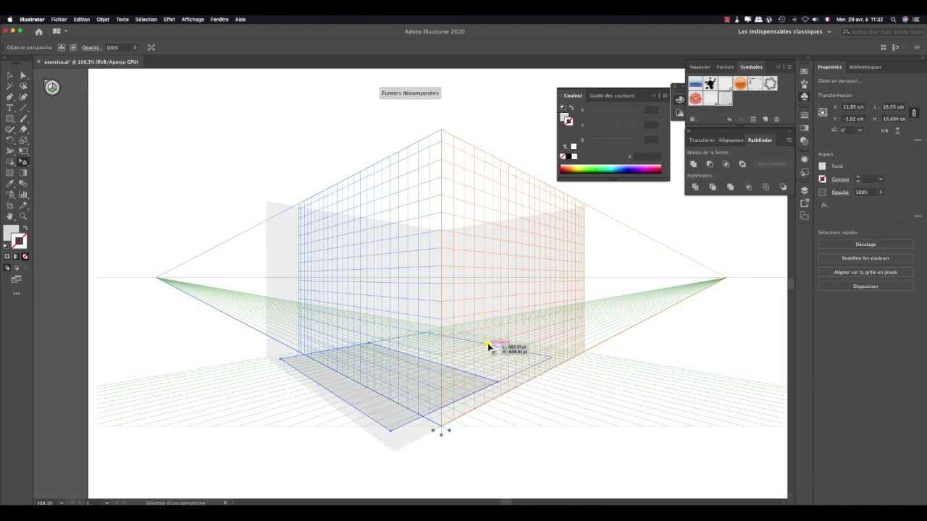
pyautogui.moveTo(506, 379); pyautogui.dragTo(512, 384)
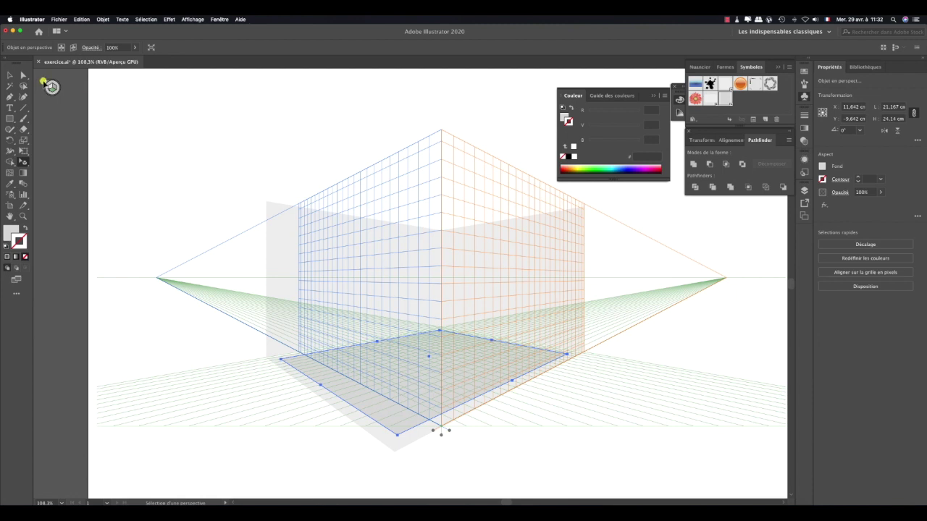
# - Hide and reshow the perspective grid, leaving no active plane selected
pyautogui.click(51, 86)
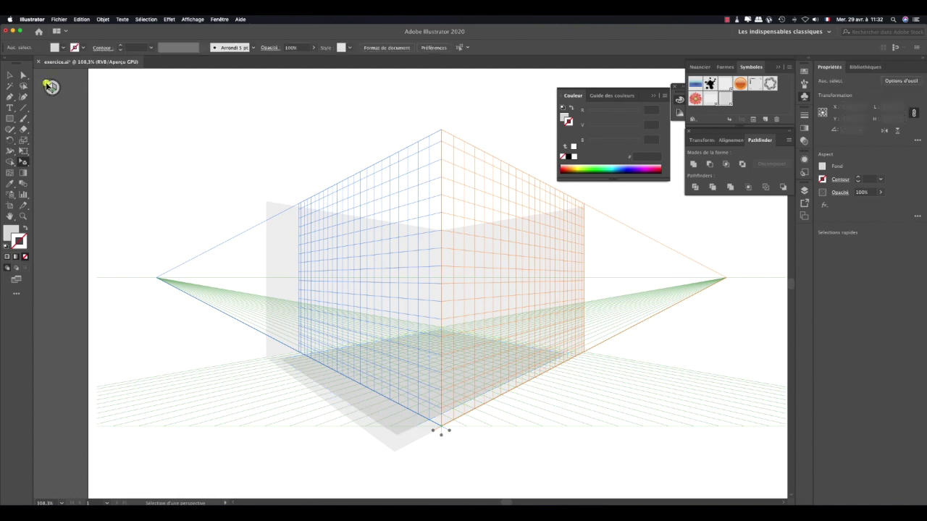
pyautogui.click(46, 82)
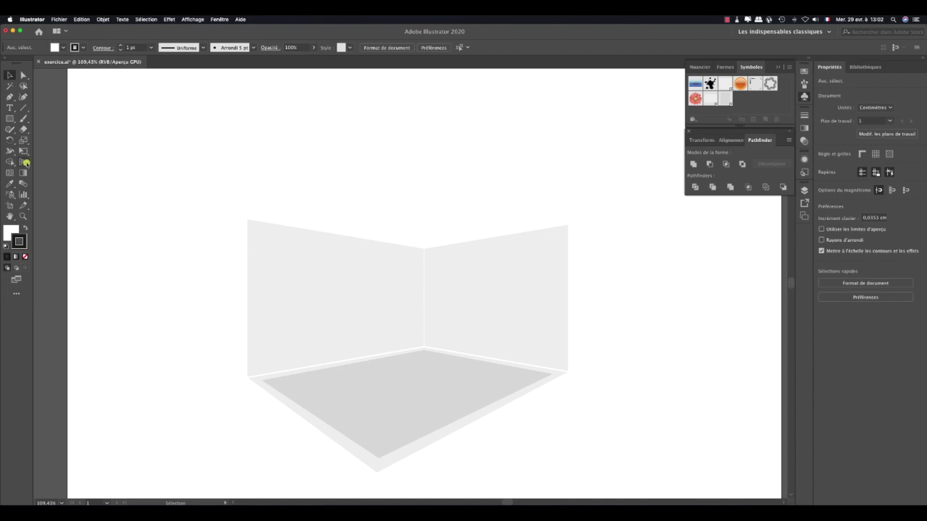
pyautogui.click(24, 163)
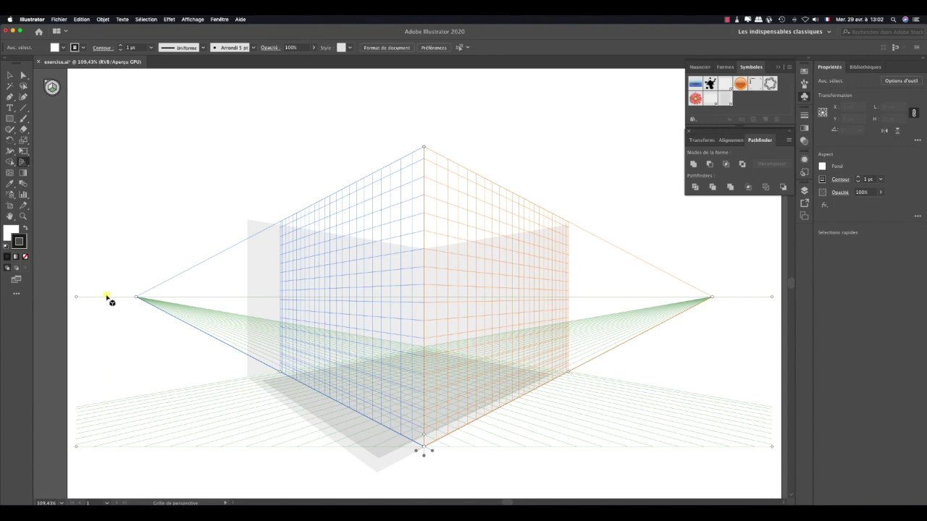
pyautogui.hotkey('shift', 'v')
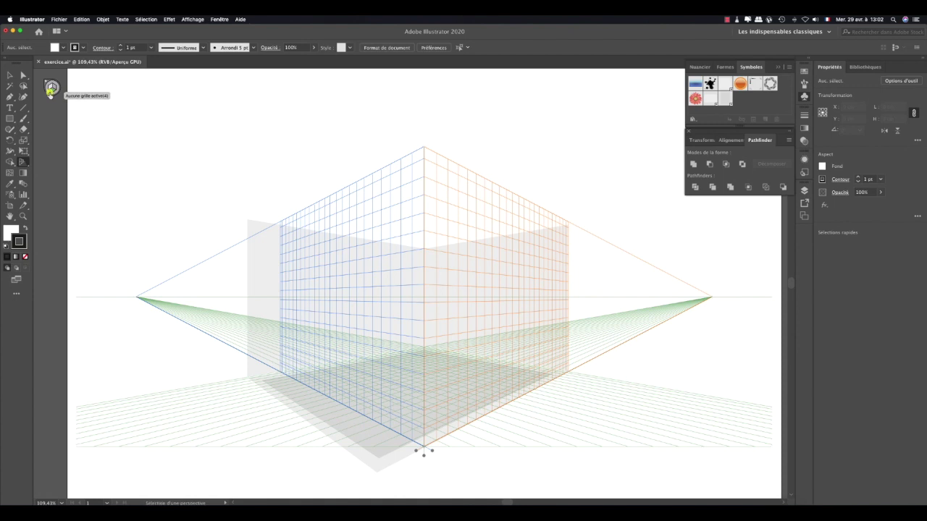
pyautogui.click(49, 90)
pyautogui.hotkey('shift', 'p')
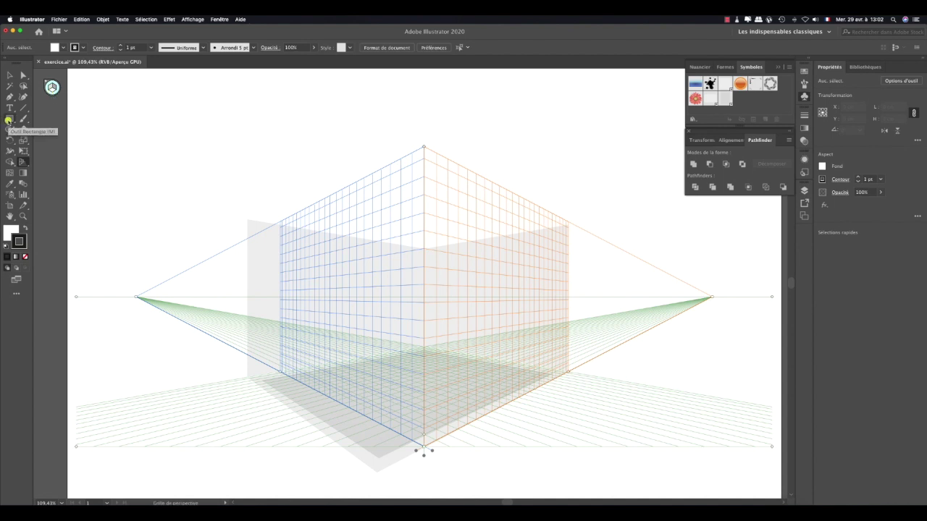
# - Draw a 0,77 × 8,83 cm black, outline-free bar at the far left and Alt-drag a copy above it
pyautogui.click(8, 120)
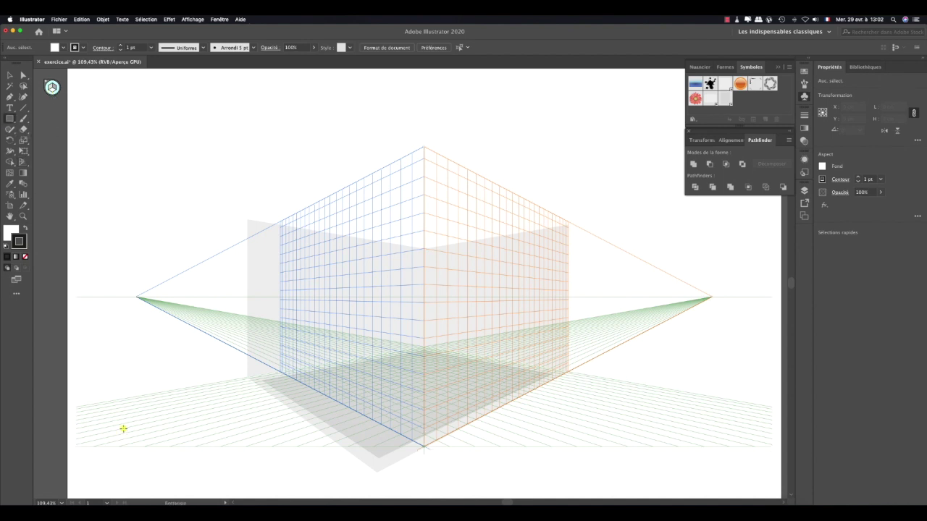
pyautogui.moveTo(95, 297); pyautogui.dragTo(108, 447)
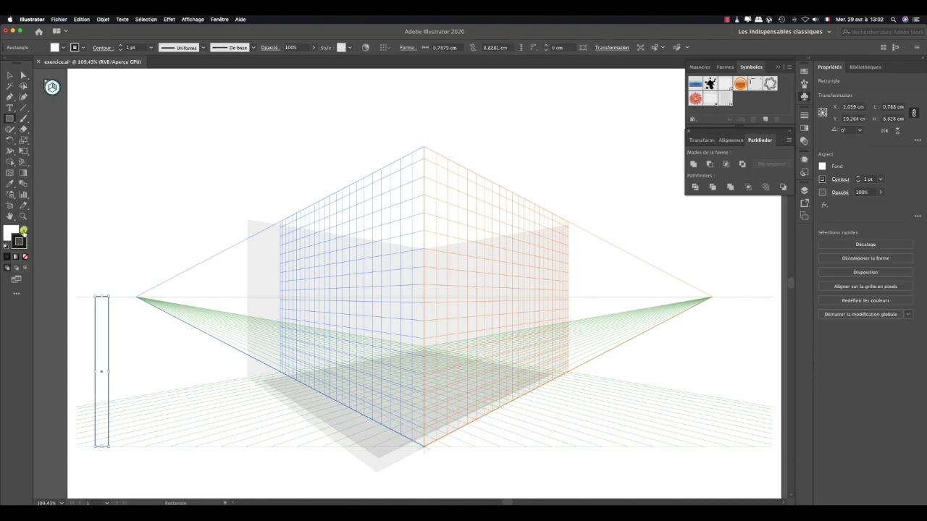
pyautogui.click(25, 229)
pyautogui.click(24, 257)
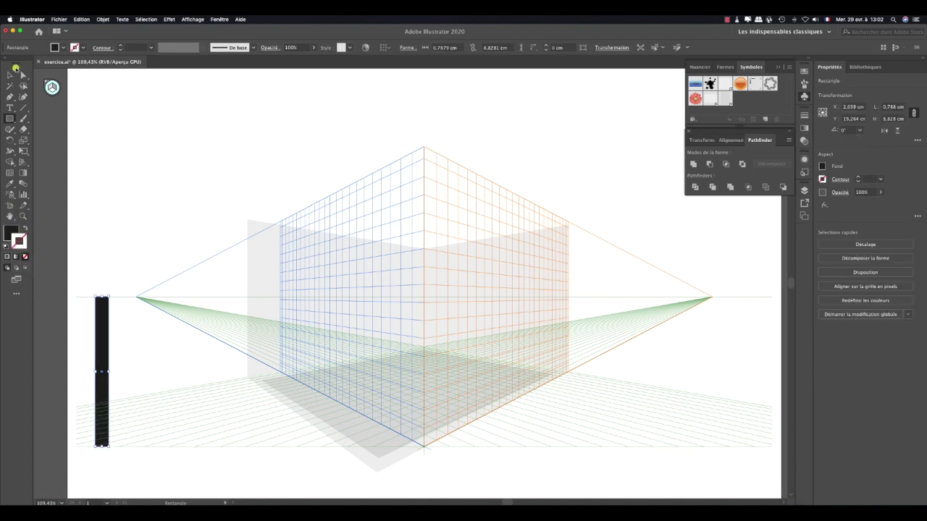
pyautogui.click(10, 75)
pyautogui.moveTo(103, 360); pyautogui.dragTo(100, 210)
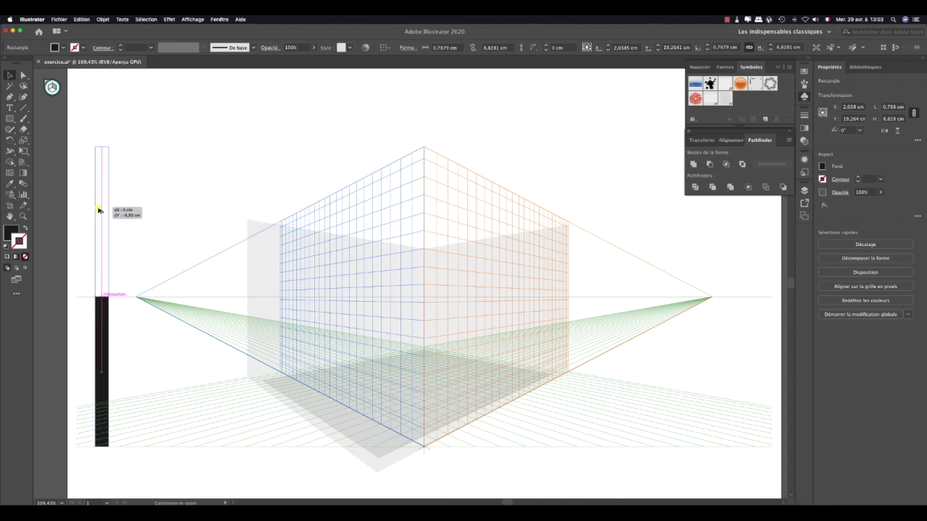
pyautogui.moveTo(98, 211); pyautogui.dragTo(98, 210)
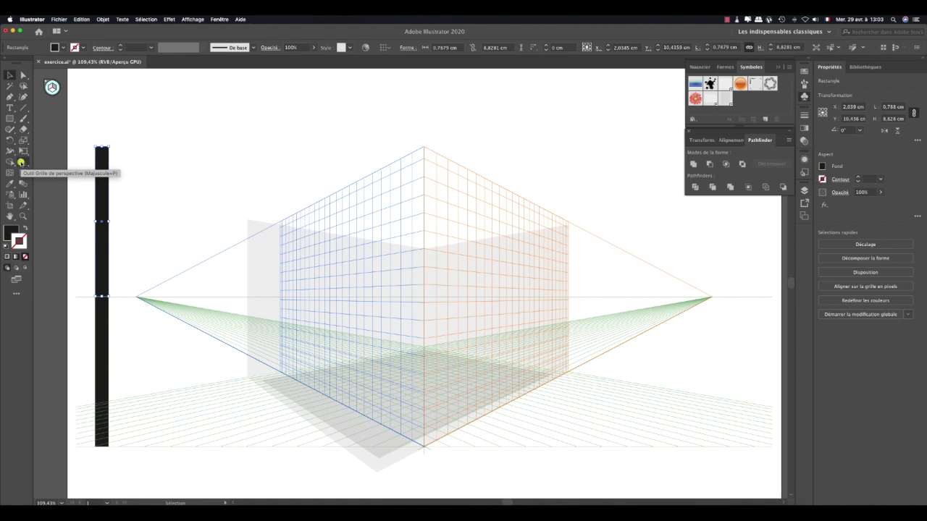
pyautogui.click(21, 162)
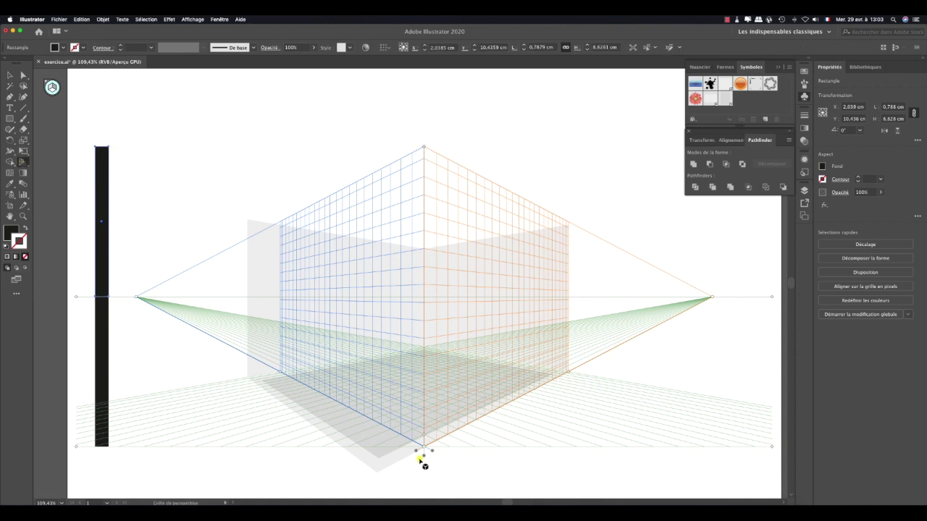
# - Raise the horizontal grid plane to the black bar's top and make it the active plane
pyautogui.moveTo(424, 457); pyautogui.dragTo(422, 157)
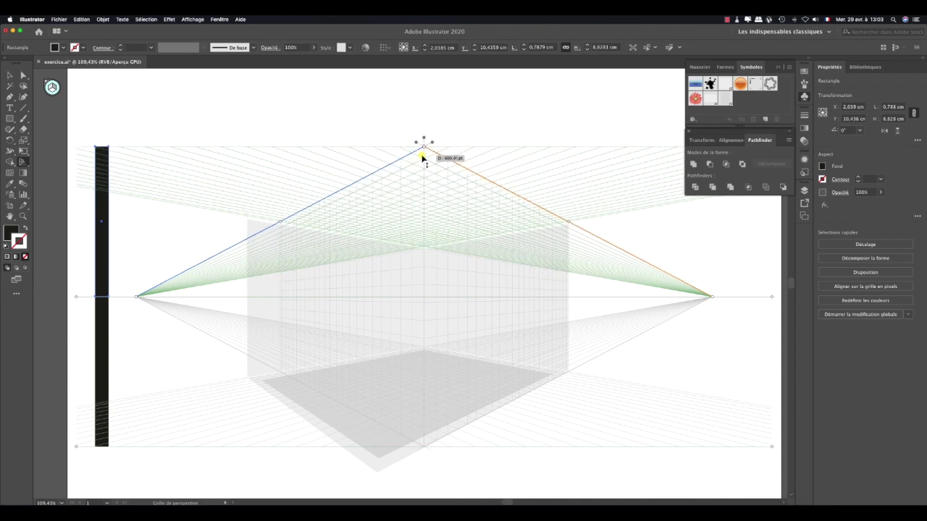
pyautogui.moveTo(423, 158); pyautogui.dragTo(420, 159)
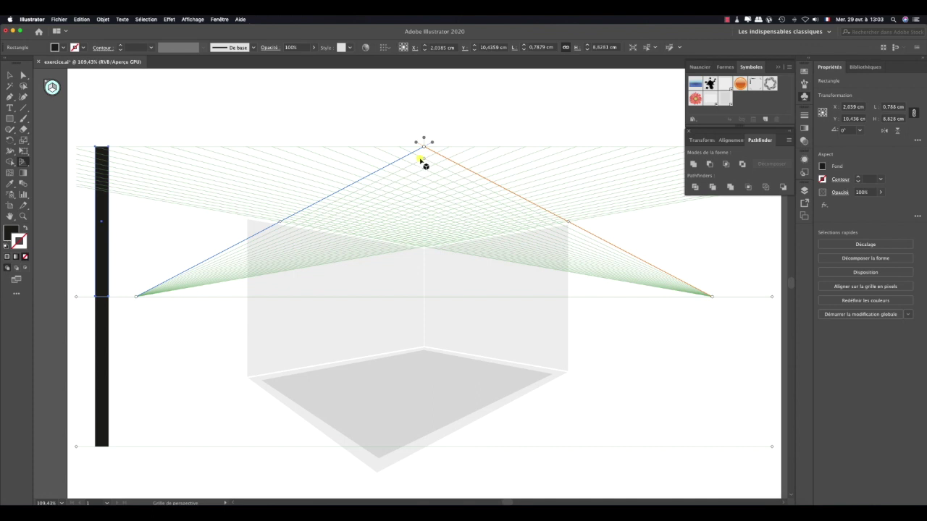
pyautogui.click(52, 87)
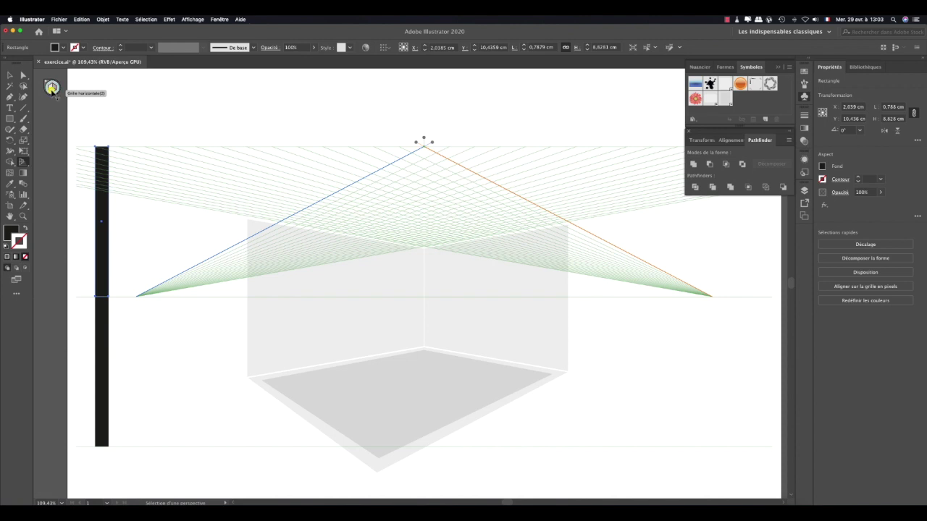
# - Place the Séparation 2 symbol and move it onto the raised horizontal ceiling plane
pyautogui.hotkey('shift', 'p')
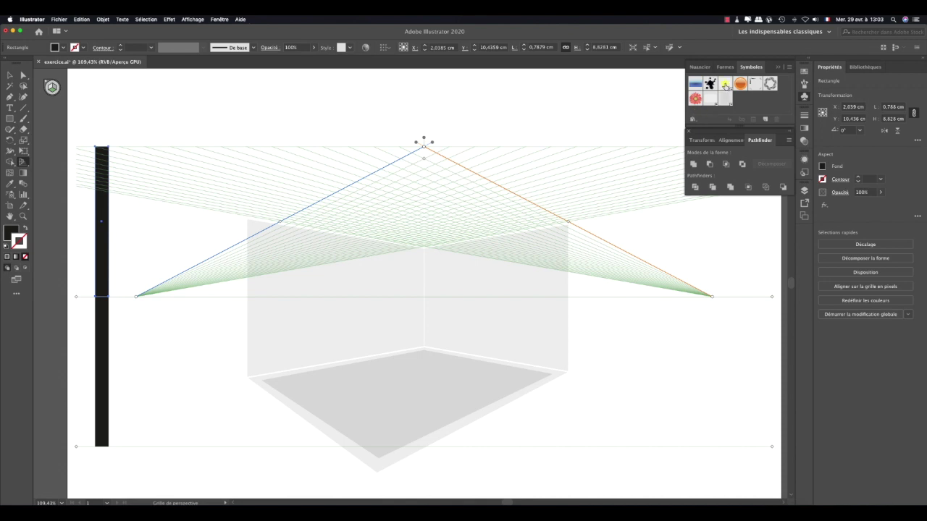
pyautogui.moveTo(725, 85); pyautogui.dragTo(416, 205)
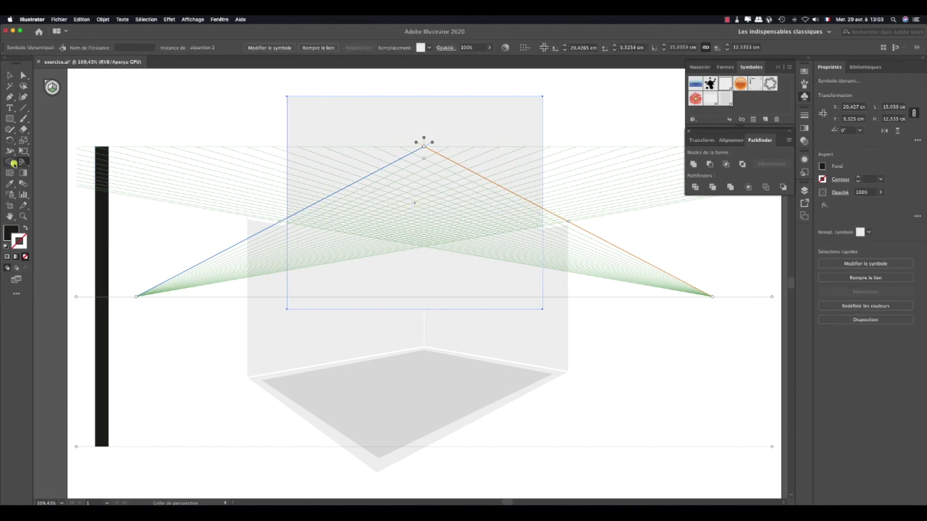
pyautogui.moveTo(23, 162); pyautogui.dragTo(56, 174)
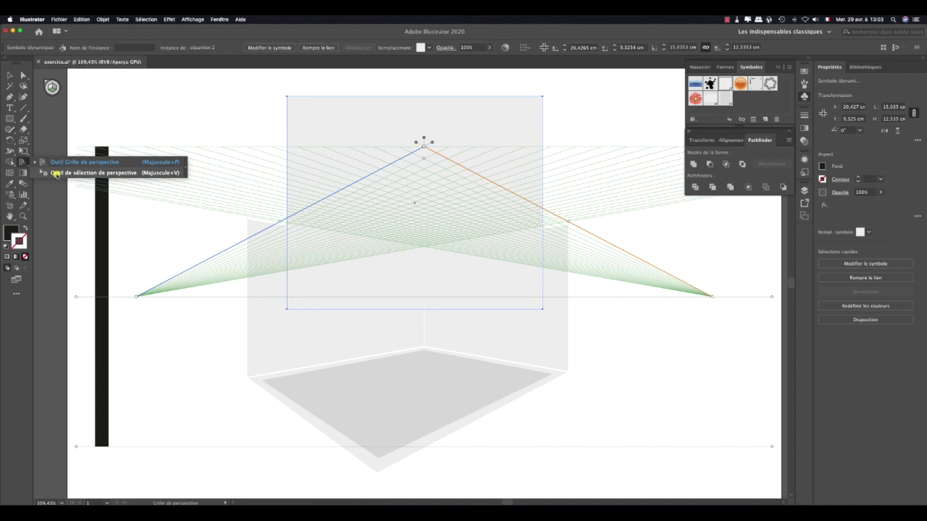
pyautogui.click(56, 174)
pyautogui.moveTo(408, 199); pyautogui.dragTo(431, 224)
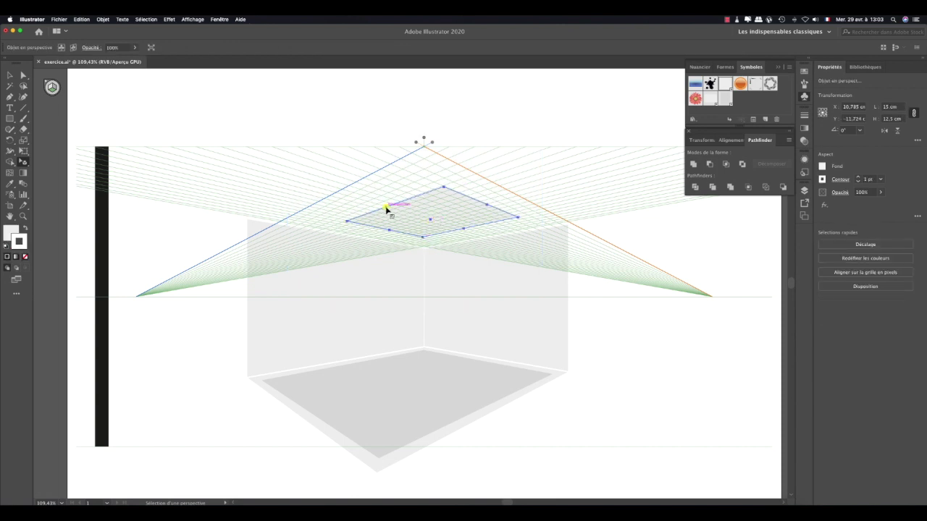
# - Stretch the ceiling panel's edges and corners until it covers the tops of both walls
pyautogui.moveTo(386, 208); pyautogui.dragTo(276, 197)
pyautogui.moveTo(358, 229); pyautogui.dragTo(352, 237)
pyautogui.moveTo(459, 192); pyautogui.dragTo(489, 185)
pyautogui.moveTo(457, 232); pyautogui.dragTo(468, 241)
pyautogui.moveTo(355, 237); pyautogui.dragTo(282, 224)
pyautogui.moveTo(287, 189); pyautogui.dragTo(291, 192)
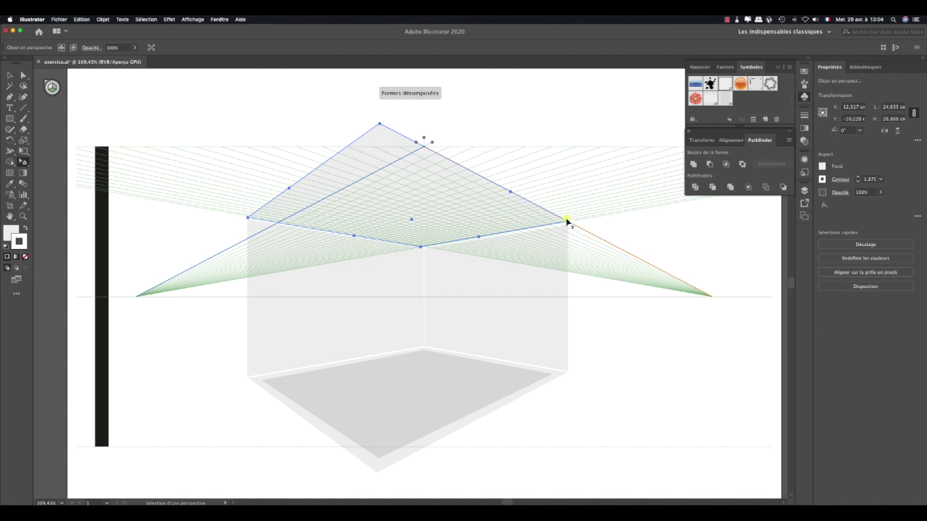
pyautogui.moveTo(481, 238); pyautogui.dragTo(483, 242)
pyautogui.moveTo(573, 224); pyautogui.dragTo(566, 225)
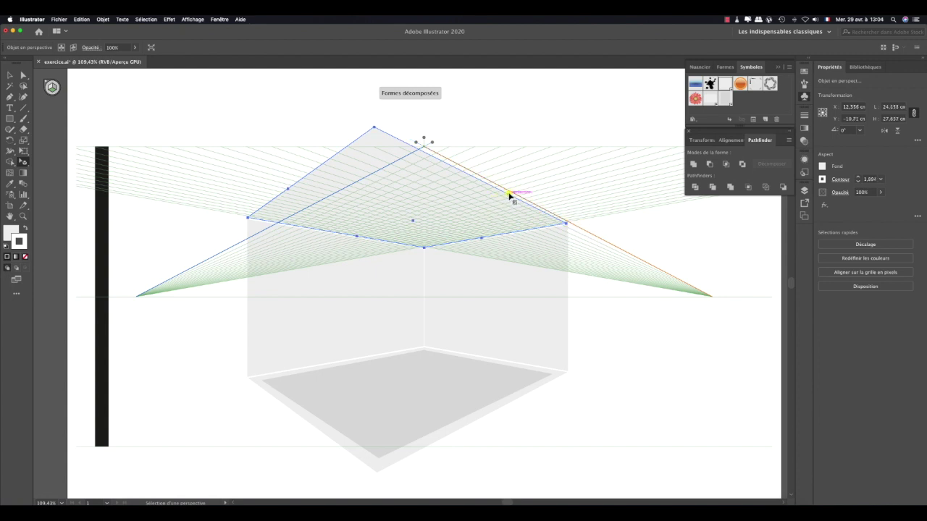
pyautogui.moveTo(509, 196); pyautogui.dragTo(513, 193)
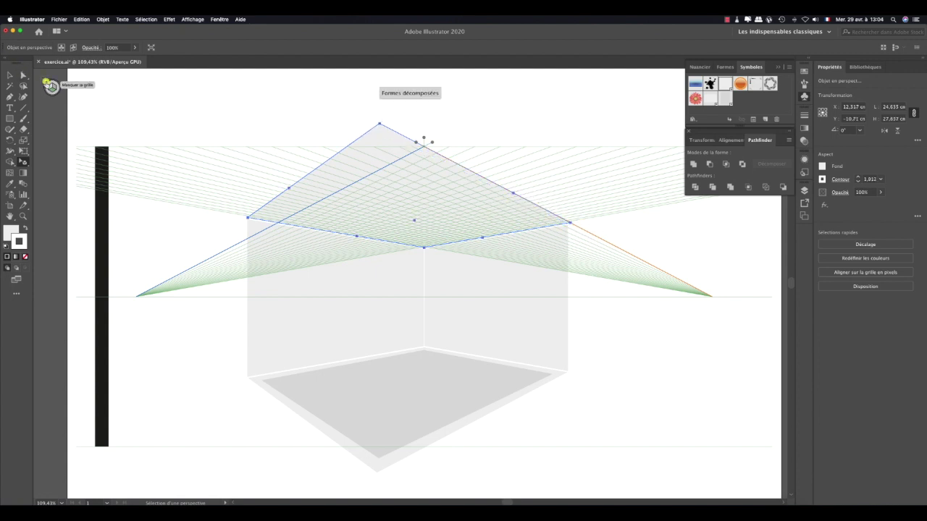
# - Hide the perspective grid and fine-tune the ceiling panel's top edge
pyautogui.click(50, 86)
pyautogui.click(592, 246)
pyautogui.click(484, 213)
pyautogui.moveTo(512, 193); pyautogui.dragTo(510, 194)
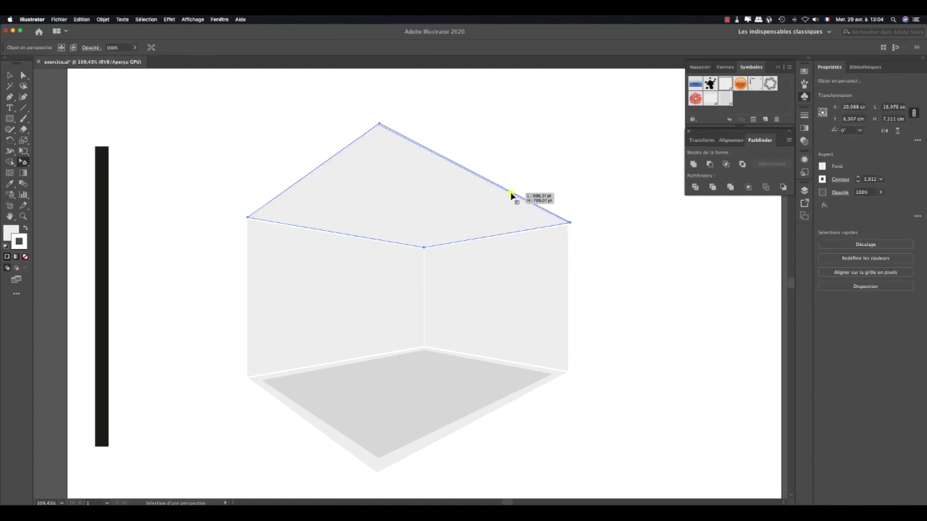
pyautogui.click(626, 238)
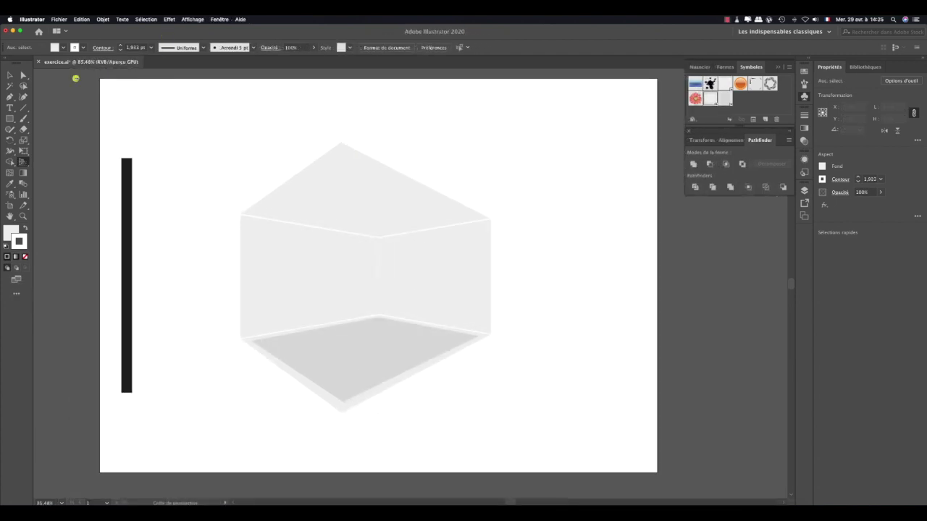
# - Return to the Selection tool and redisplay the perspective grid over the booth
pyautogui.click(9, 75)
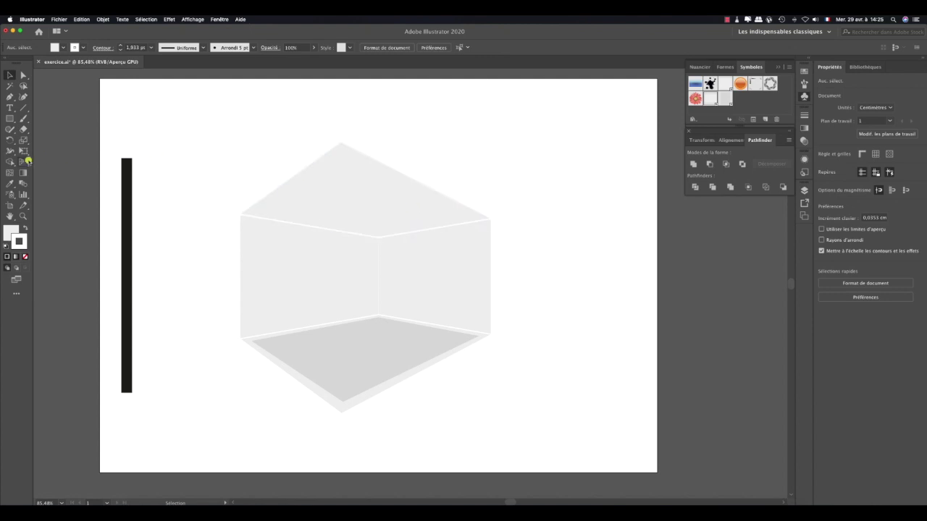
pyautogui.click(22, 163)
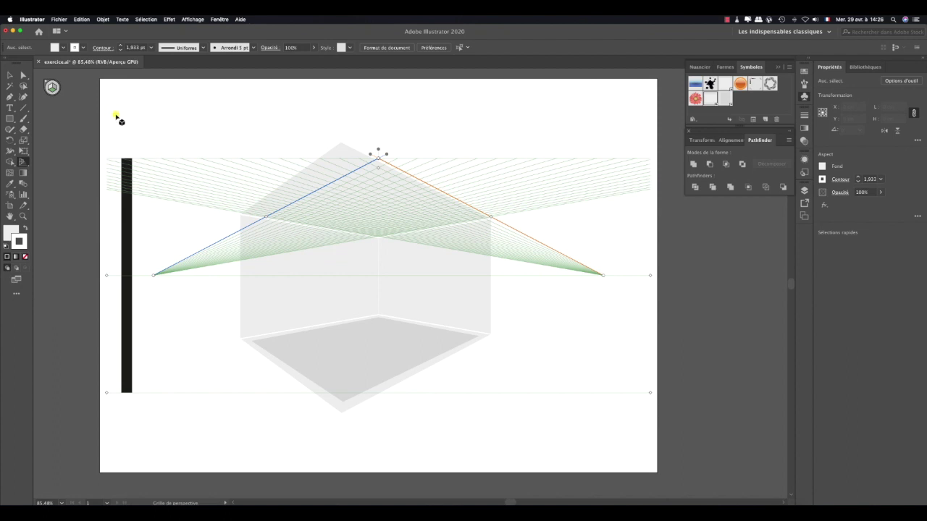
# - Attach the gray rectangle symbol to the left perspective plane
pyautogui.click(51, 87)
pyautogui.hotkey('shift', 'p')
pyautogui.moveTo(709, 98); pyautogui.dragTo(383, 199)
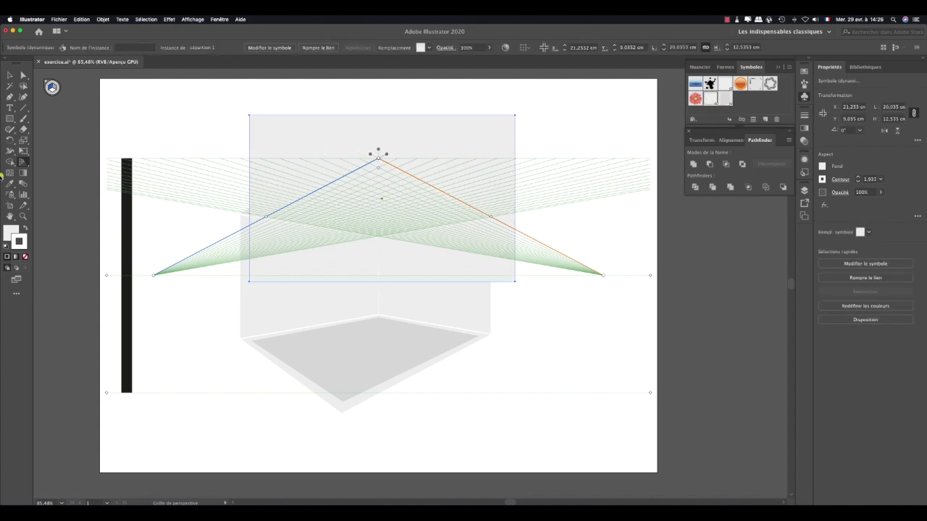
pyautogui.moveTo(23, 162); pyautogui.dragTo(45, 174)
pyautogui.click(45, 174)
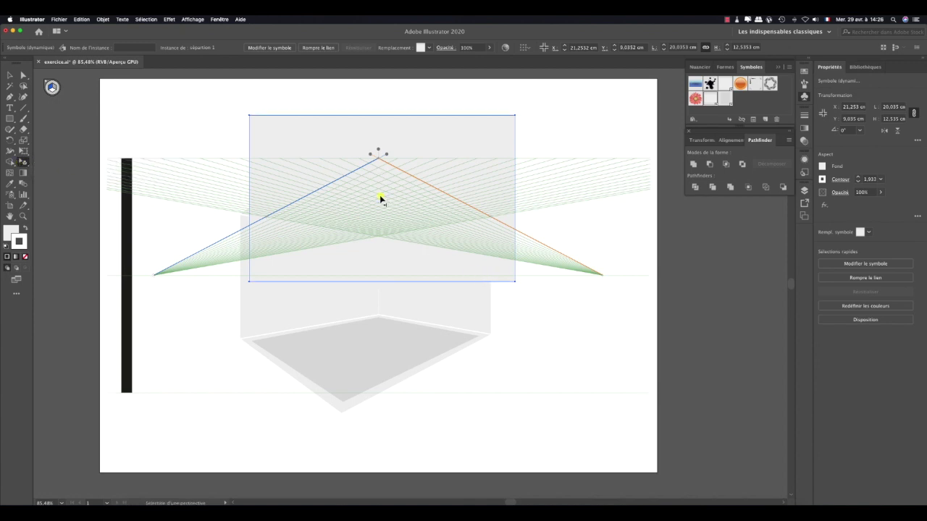
pyautogui.moveTo(380, 197); pyautogui.dragTo(257, 244)
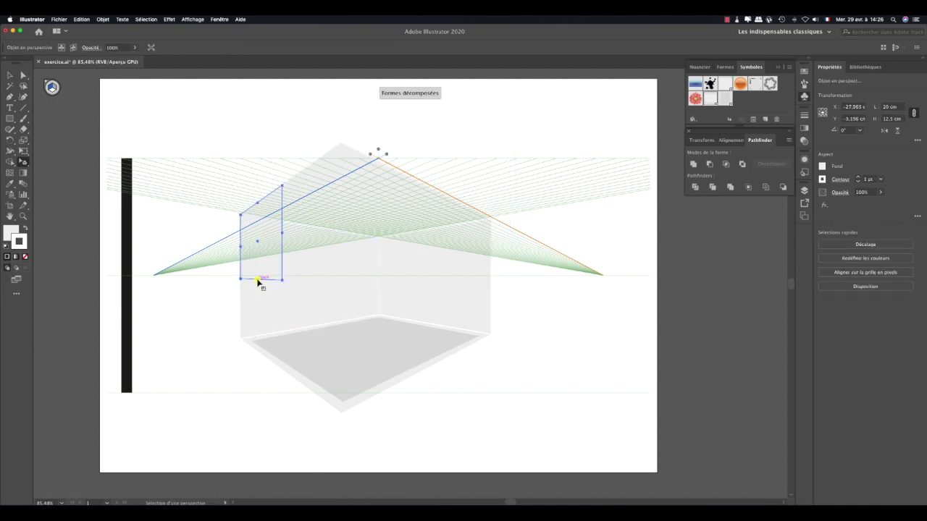
# - Shrink it into a thin strip along the left wall's top edge, ending at the booth's corner
pyautogui.moveTo(257, 281)
pyautogui.mouseDown()
pyautogui.moveTo(257, 221)
pyautogui.moveTo(318, 177)
pyautogui.moveTo(378, 158)
pyautogui.moveTo(325, 202)
pyautogui.moveTo(337, 189)
pyautogui.mouseUp()
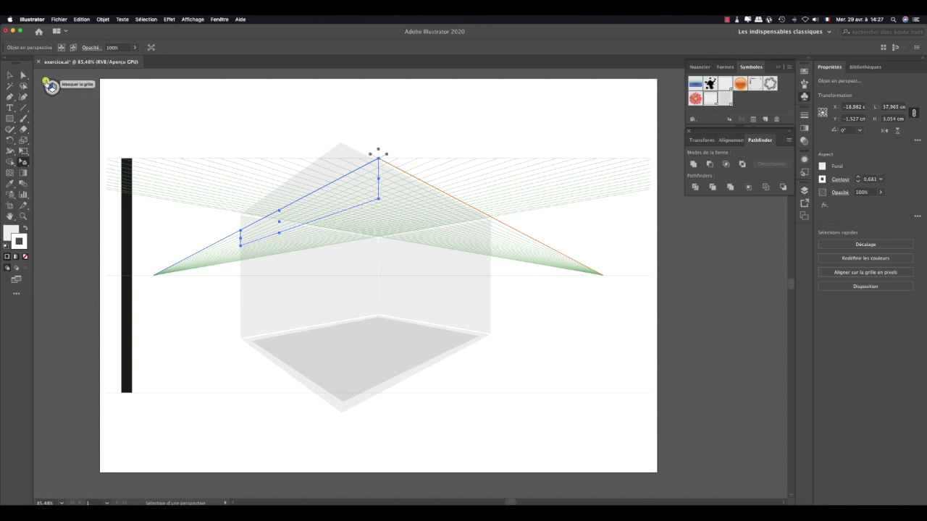
pyautogui.click(45, 82)
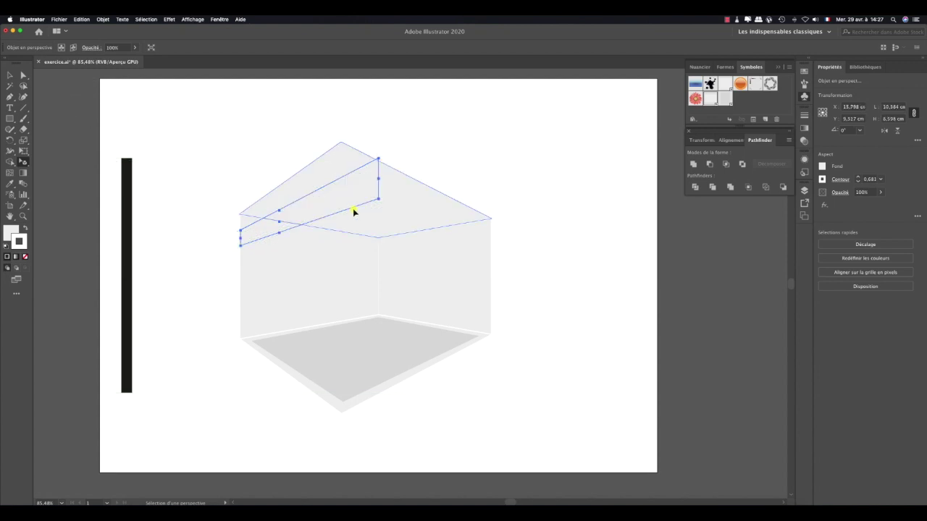
pyautogui.moveTo(307, 218); pyautogui.dragTo(309, 188)
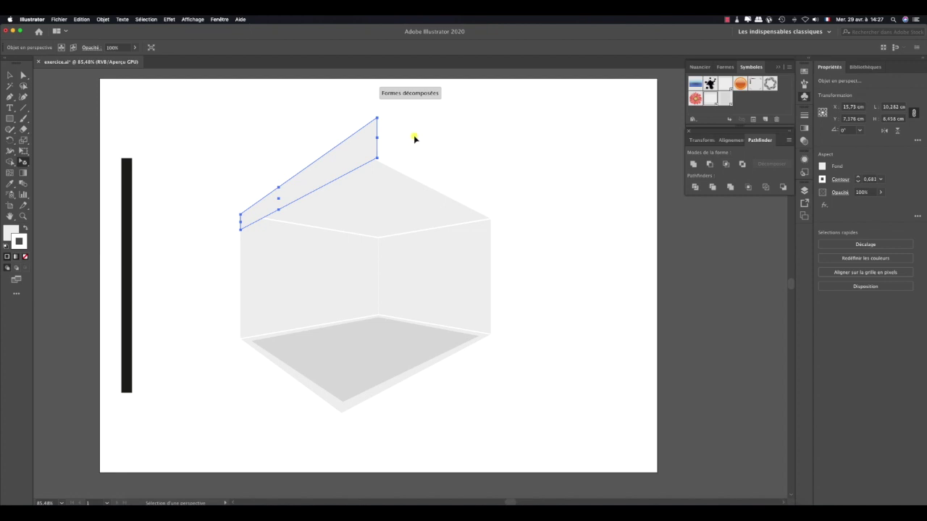
pyautogui.moveTo(378, 138); pyautogui.dragTo(341, 162)
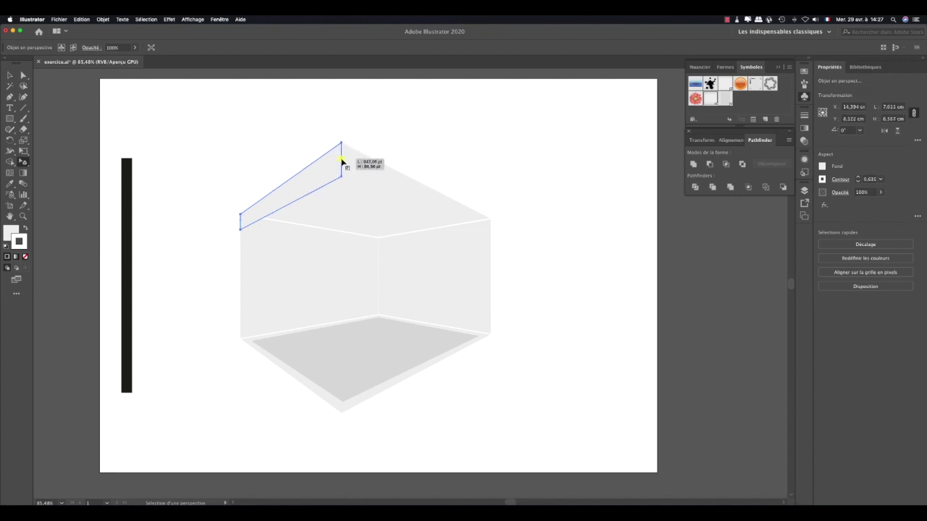
pyautogui.moveTo(22, 161); pyautogui.dragTo(63, 162)
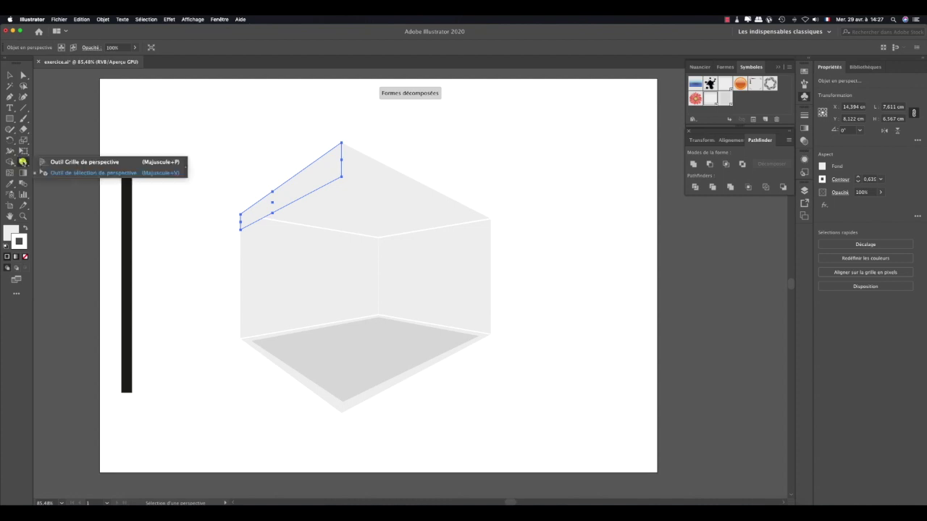
pyautogui.click(64, 162)
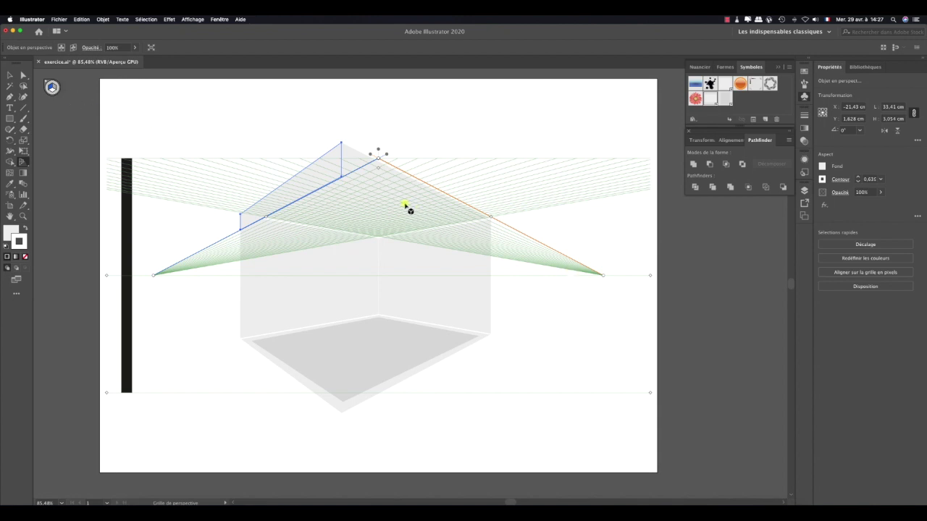
pyautogui.click(52, 87)
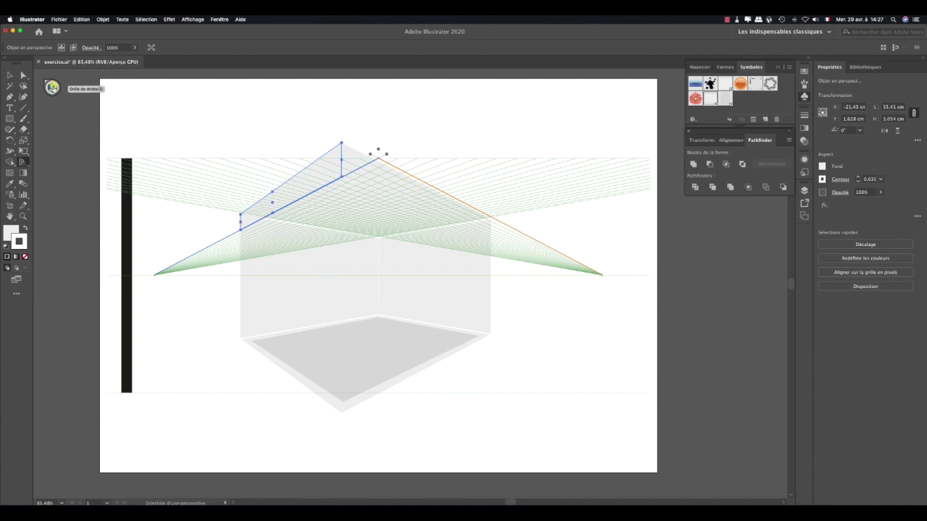
pyautogui.hotkey('shift', 'p')
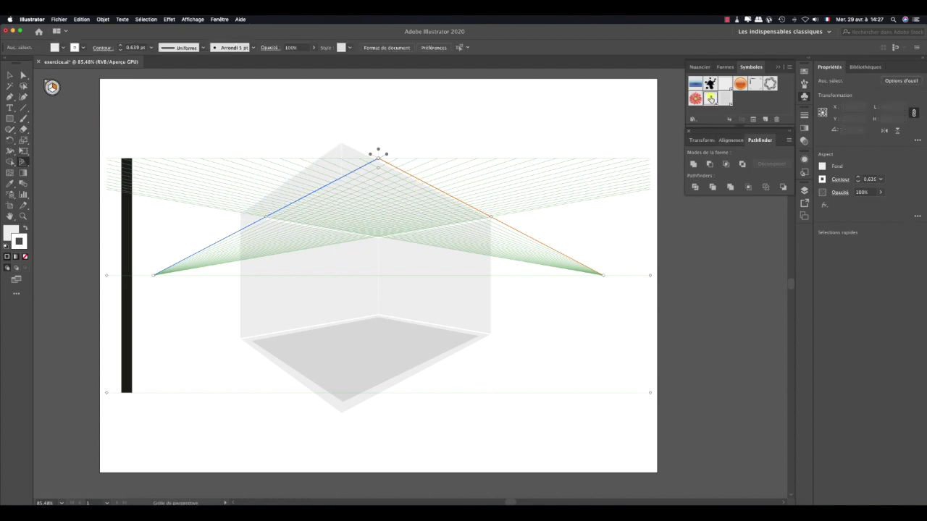
# - Attach another gray symbol to the right plane and resize it into a thin top strip
pyautogui.moveTo(711, 98); pyautogui.dragTo(405, 201)
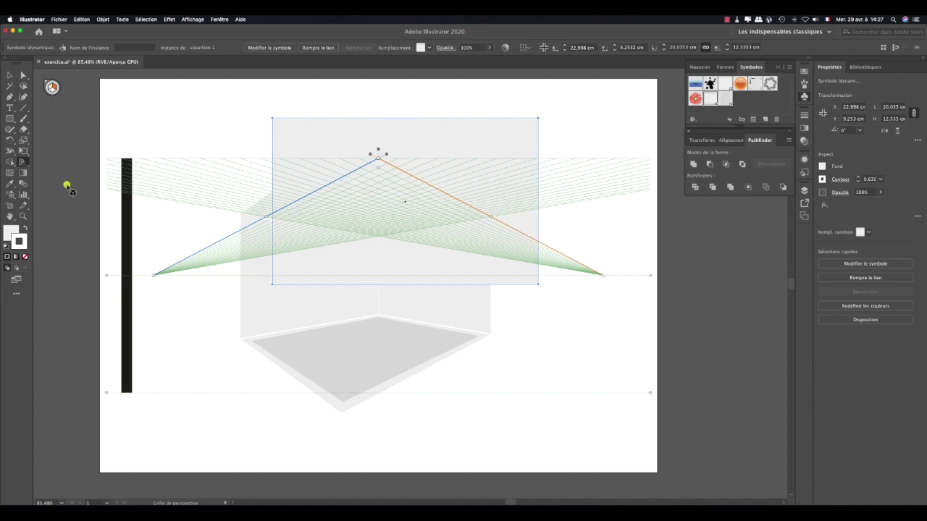
pyautogui.click(25, 163)
pyautogui.click(69, 173)
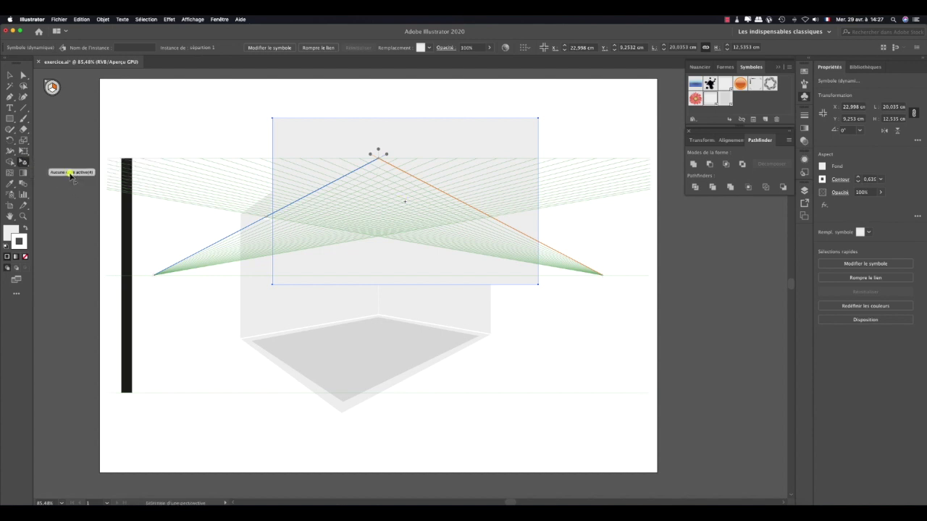
pyautogui.moveTo(402, 192); pyautogui.dragTo(443, 250)
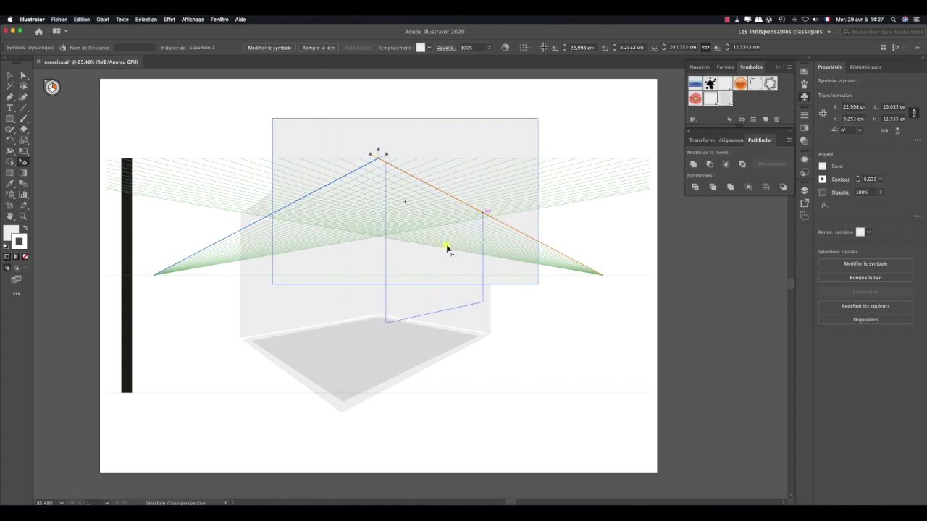
pyautogui.moveTo(443, 249)
pyautogui.mouseDown()
pyautogui.moveTo(457, 251)
pyautogui.moveTo(344, 240)
pyautogui.mouseUp()
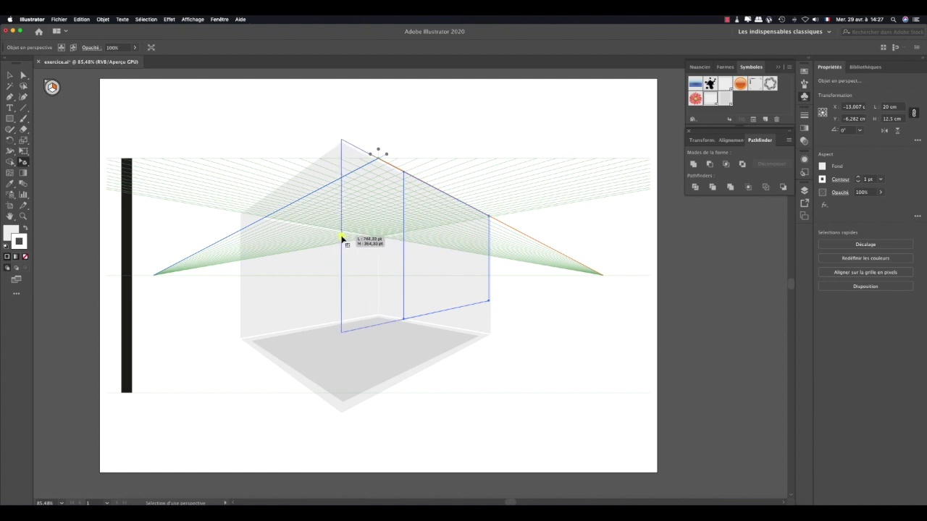
pyautogui.moveTo(444, 310); pyautogui.dragTo(444, 216)
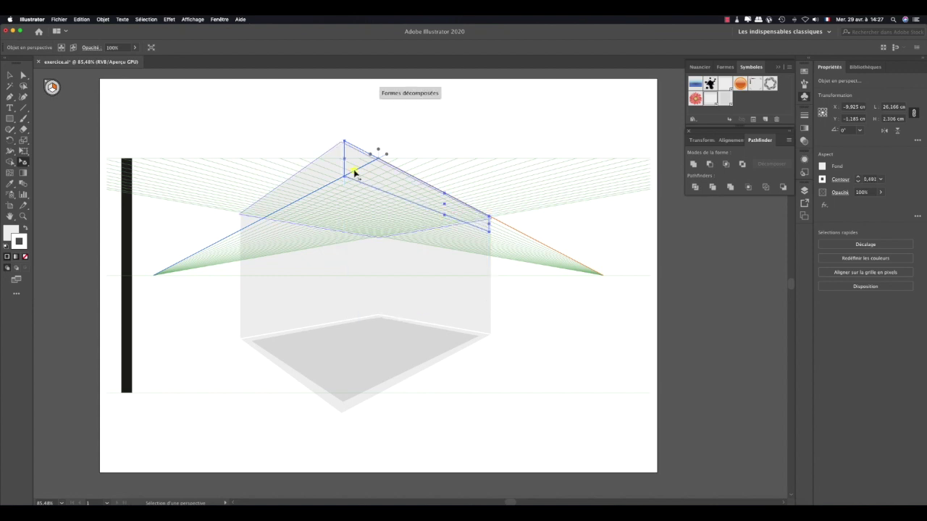
pyautogui.moveTo(345, 159); pyautogui.dragTo(342, 162)
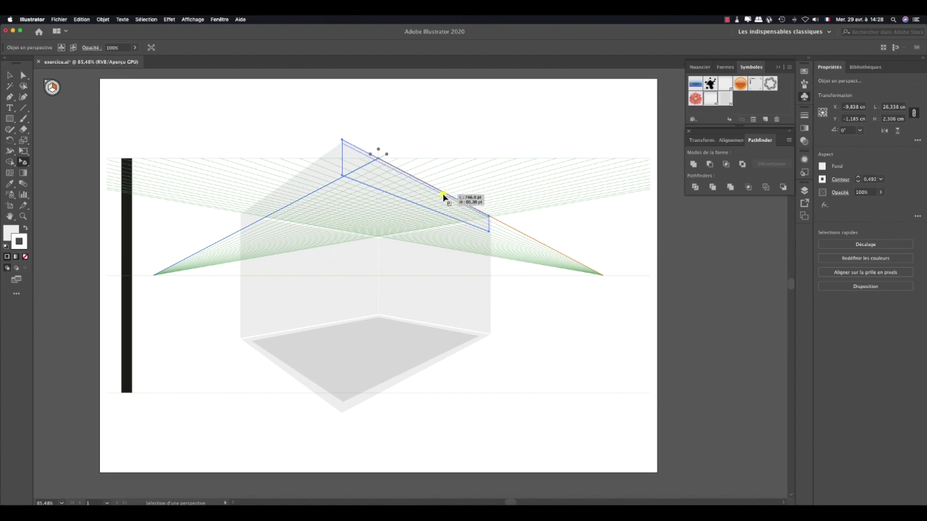
pyautogui.moveTo(444, 195); pyautogui.dragTo(444, 196)
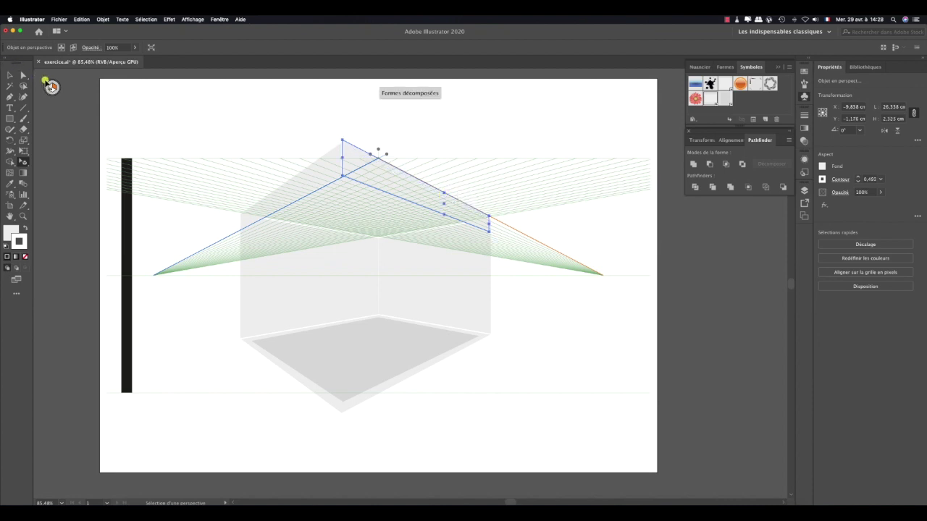
# - With the grid hidden and zoomed in, align both strips' corners at the booth's apex
pyautogui.click(50, 85)
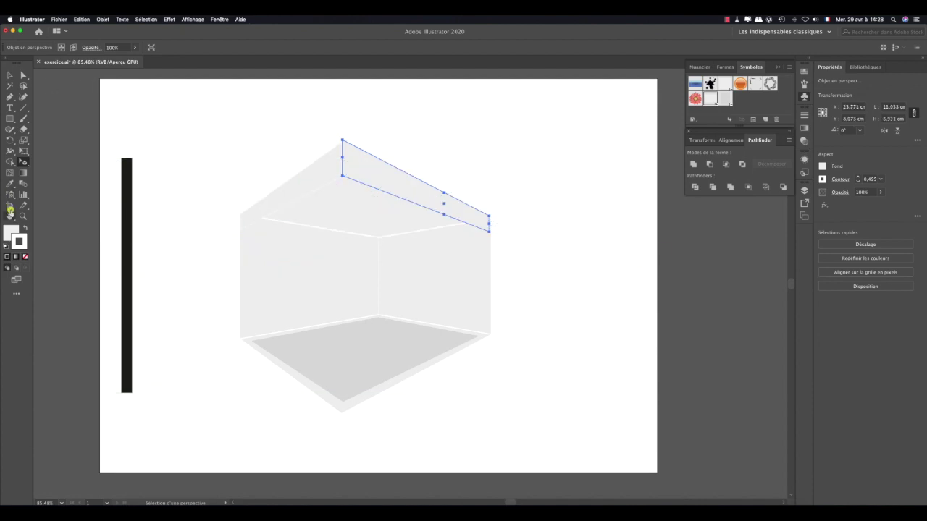
pyautogui.click(219, 183)
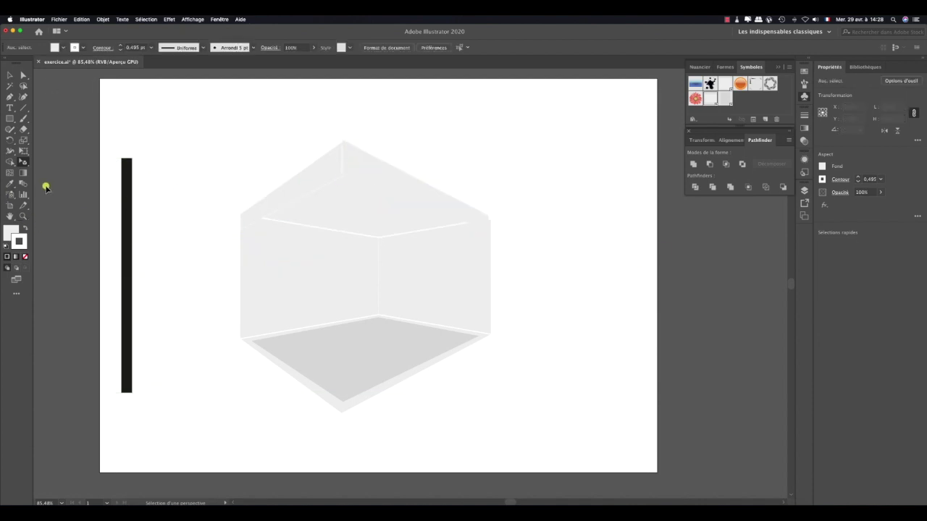
pyautogui.click(23, 215)
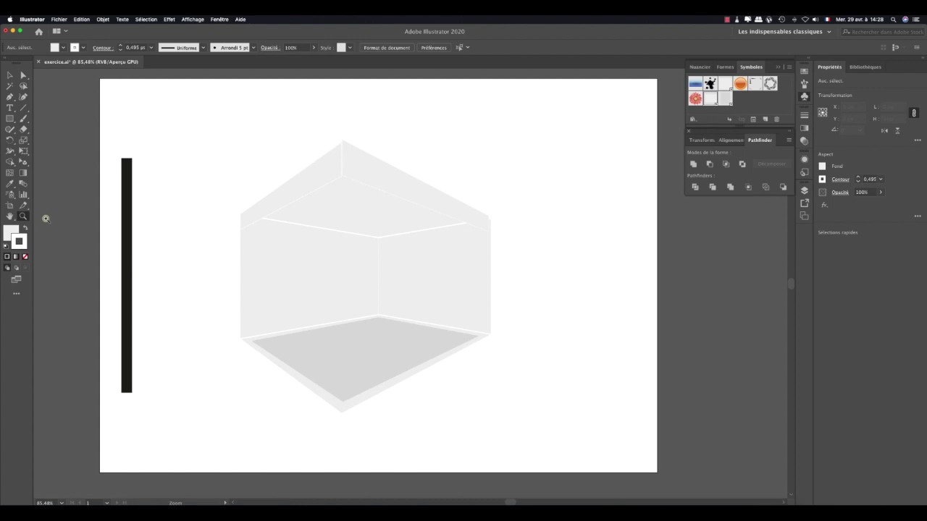
pyautogui.moveTo(406, 193); pyautogui.dragTo(482, 219)
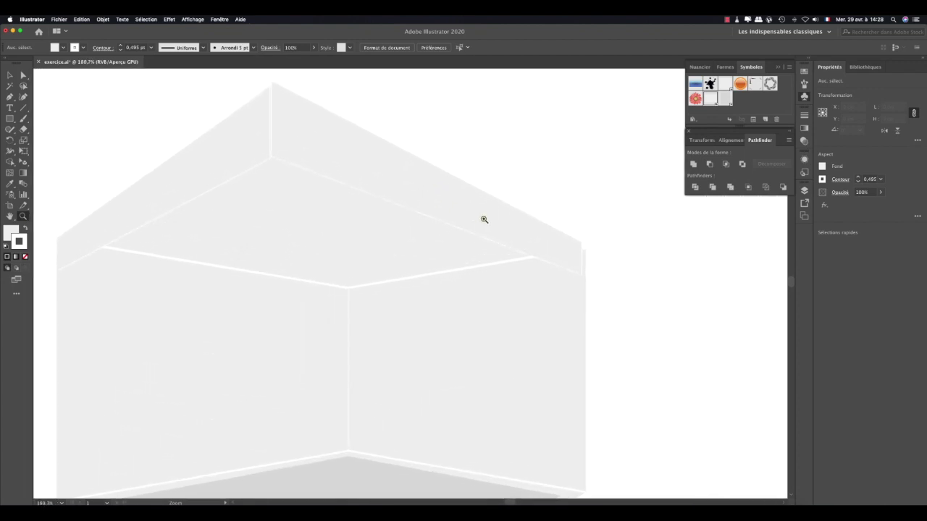
pyautogui.click(23, 162)
pyautogui.moveTo(352, 154); pyautogui.dragTo(346, 154)
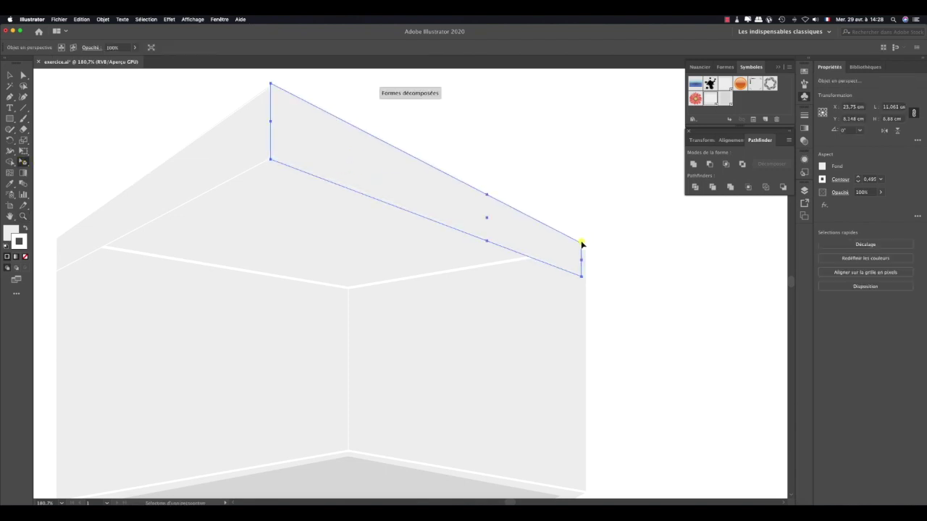
pyautogui.moveTo(582, 261); pyautogui.dragTo(586, 265)
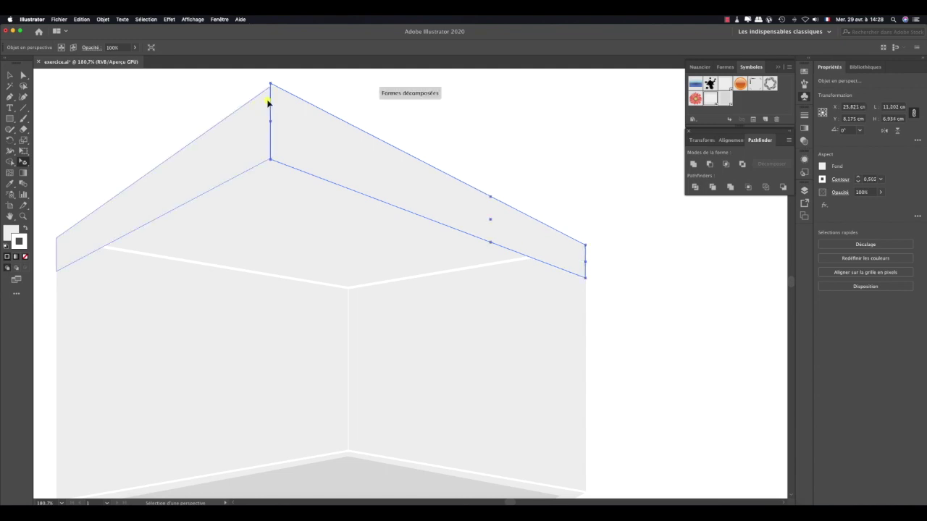
pyautogui.moveTo(271, 85); pyautogui.dragTo(270, 88)
pyautogui.click(241, 127)
pyautogui.click(532, 176)
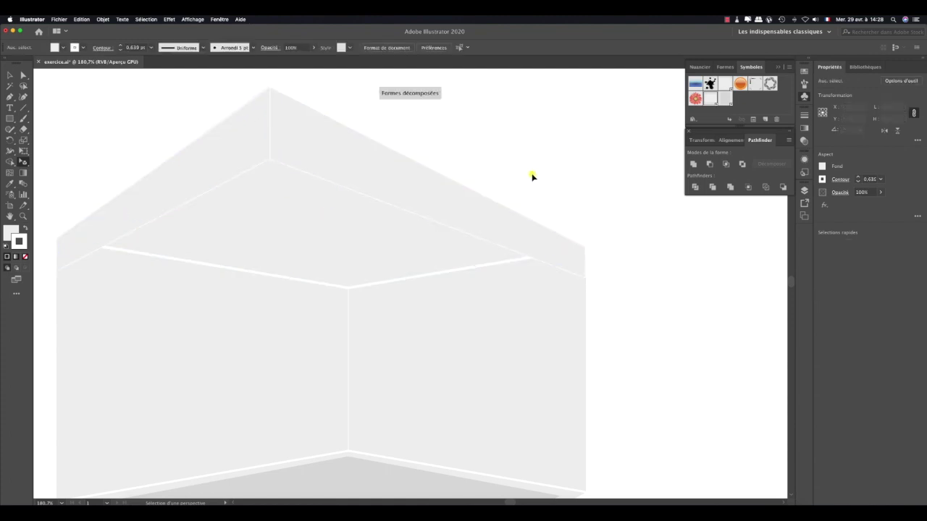
pyautogui.click(24, 216)
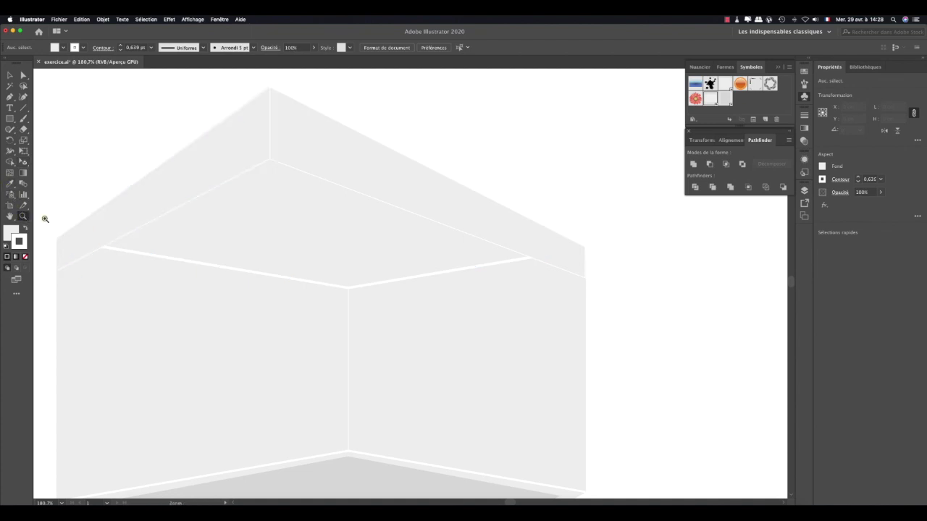
pyautogui.keyDown('alt'); pyautogui.click(208, 257); pyautogui.keyUp('alt')
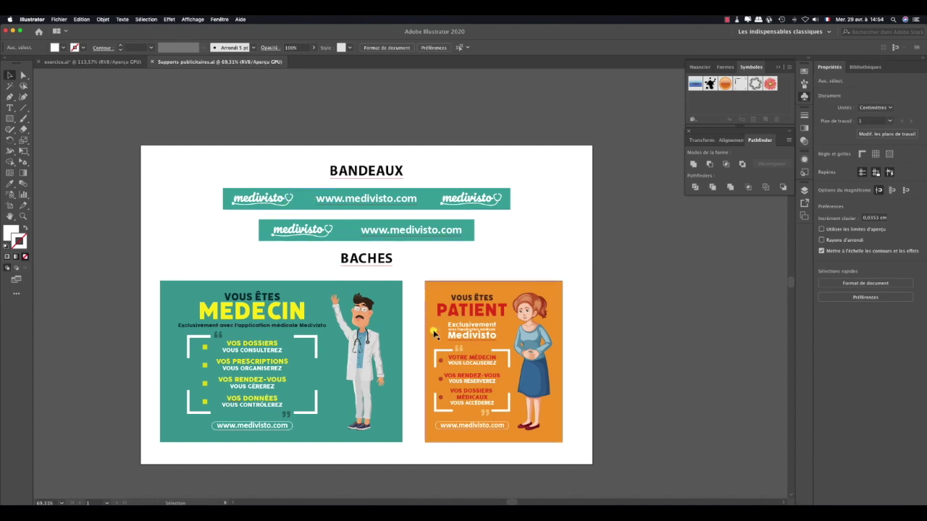
# - Select both Medivisto banners with the MEDECIN and PATIENT posters, then switch to exercice.ai
pyautogui.click(296, 205)
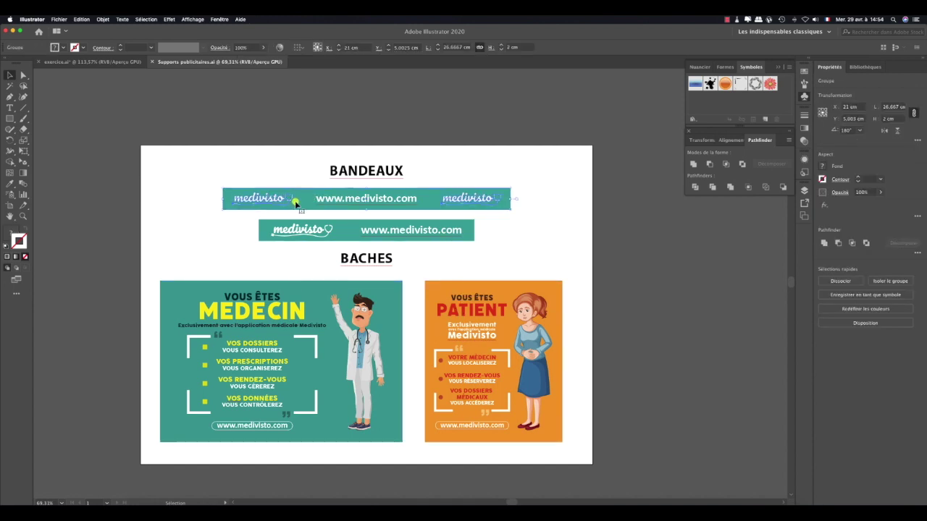
pyautogui.keyDown('shift'); pyautogui.click(300, 232); pyautogui.keyUp('shift')
pyautogui.keyDown('shift'); pyautogui.click(348, 341); pyautogui.keyUp('shift')
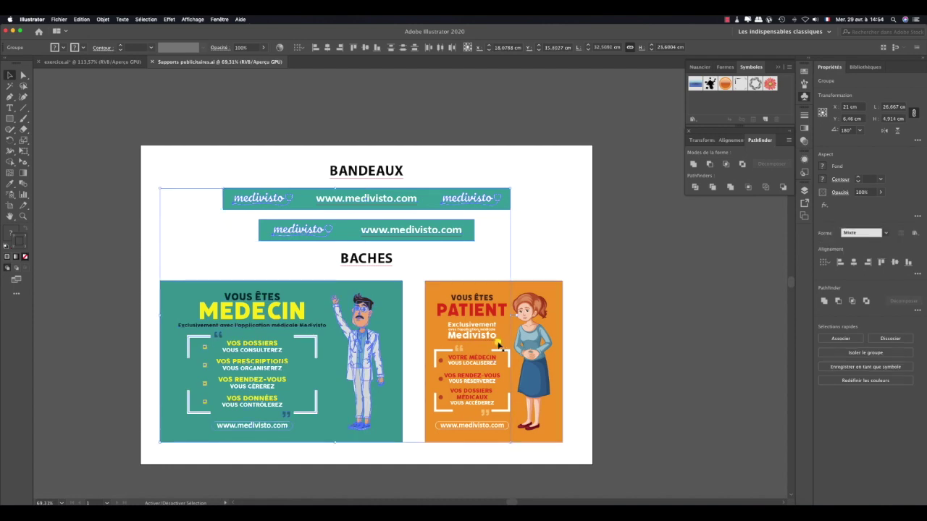
pyautogui.keyDown('shift'); pyautogui.click(508, 338); pyautogui.keyUp('shift')
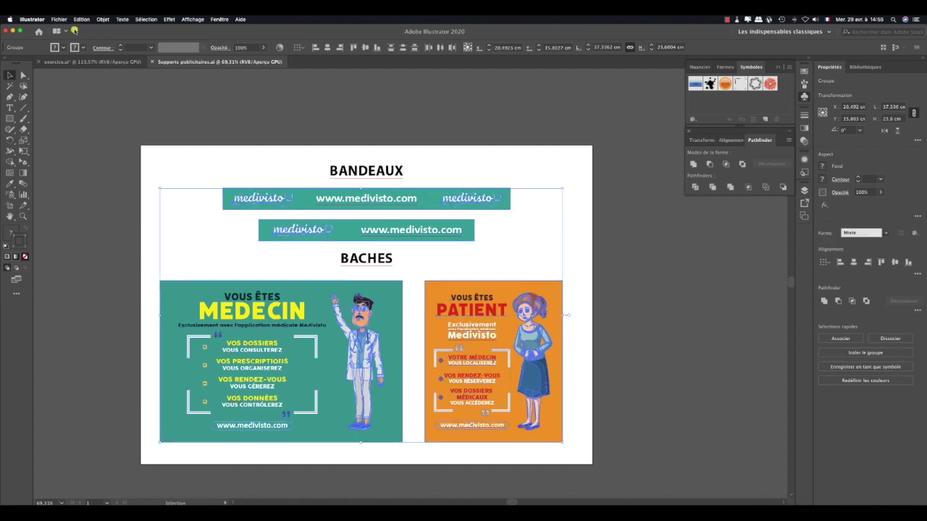
pyautogui.click(82, 63)
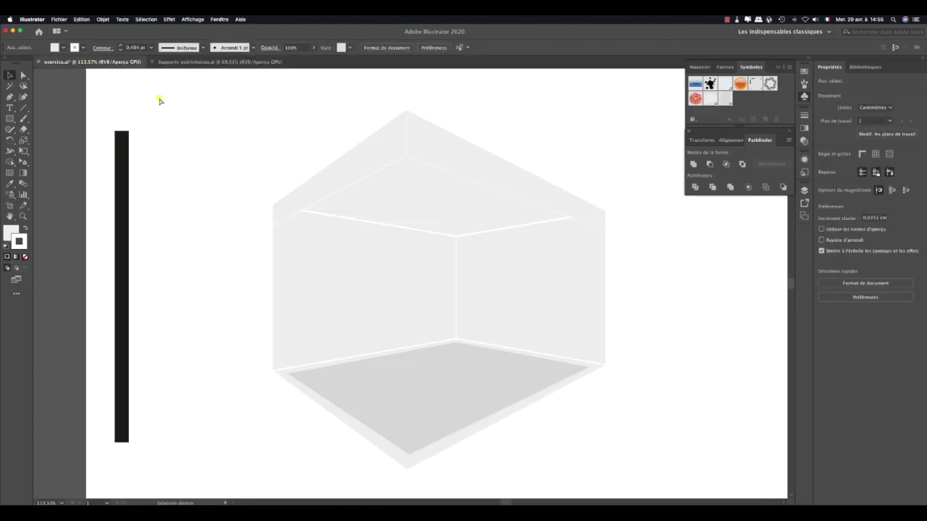
# - Paste the banners and posters into exercice.ai and zoom out to the whole artboard
pyautogui.press('super+v')
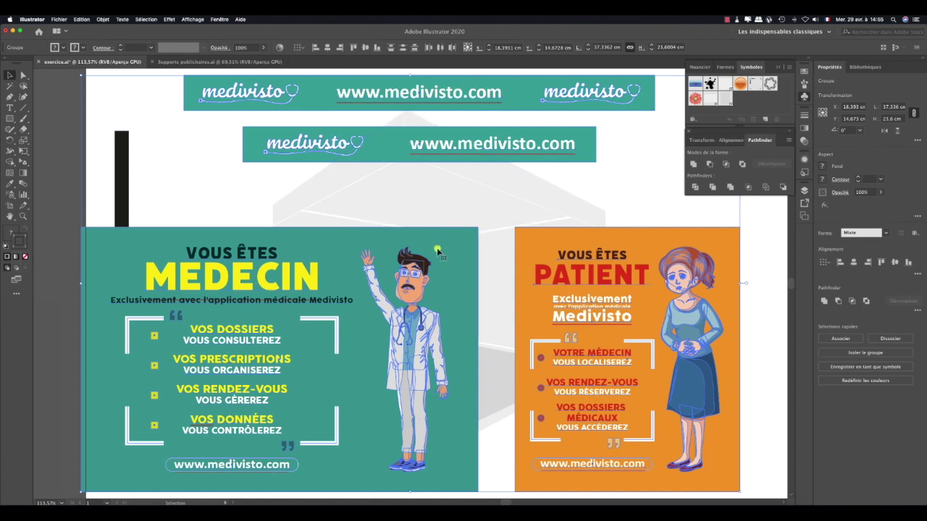
pyautogui.click(23, 216)
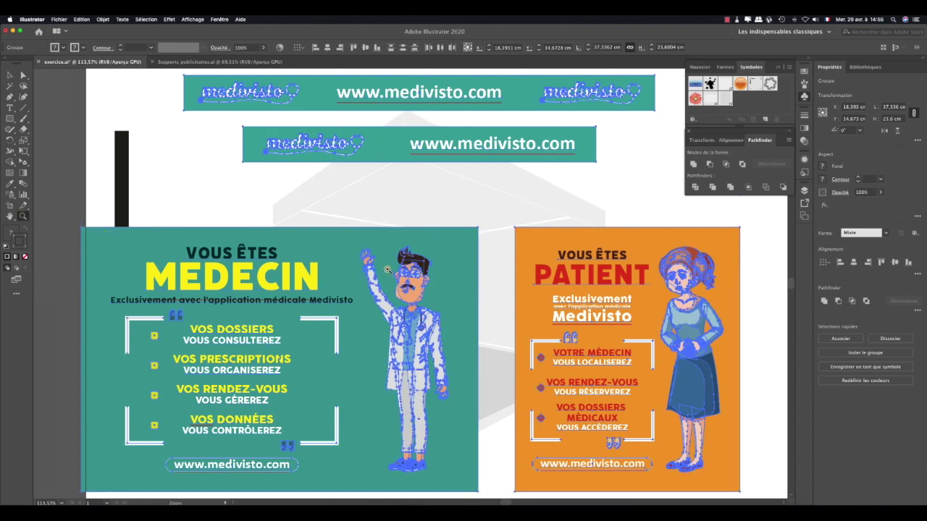
pyautogui.moveTo(389, 270); pyautogui.dragTo(348, 258)
pyautogui.hotkey('ctrl', 'a')
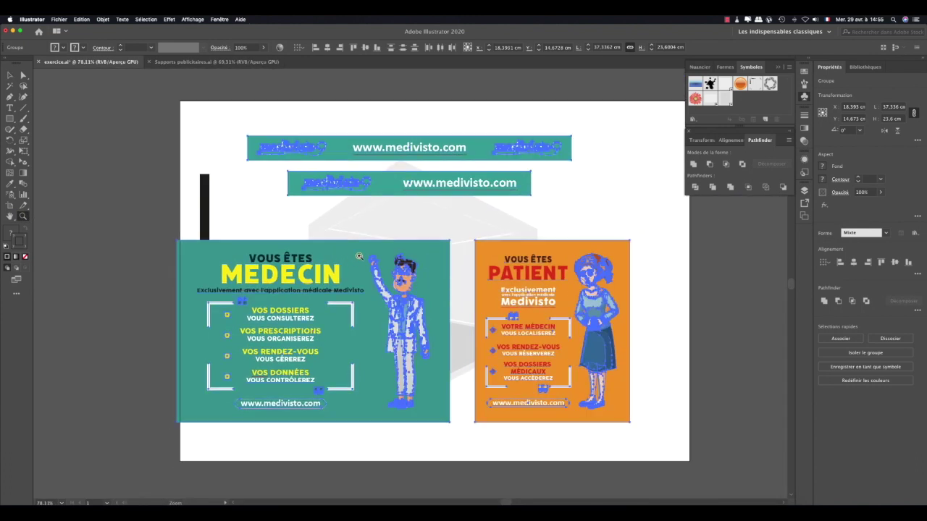
pyautogui.click(9, 75)
pyautogui.hotkey('ctrl', 'shift', 'a')
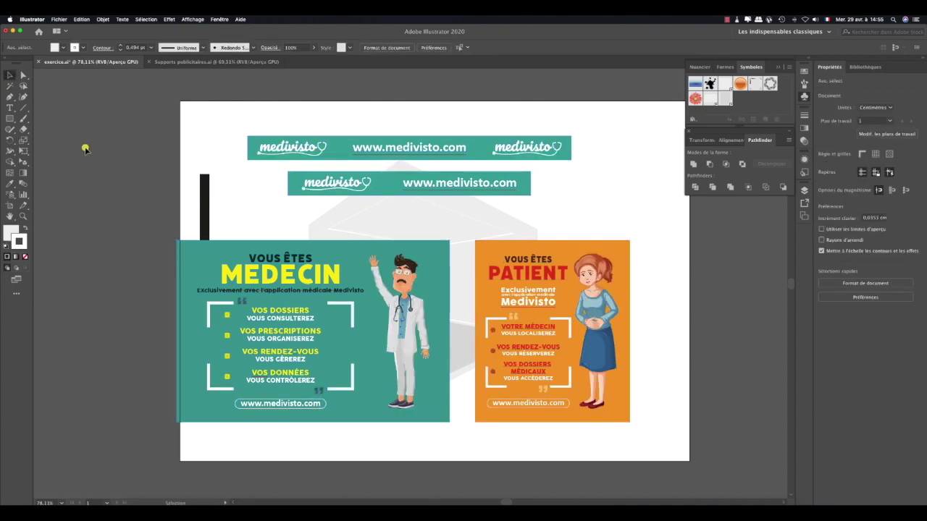
# - Save the top banner as Graphic symbol 'bandeau 1' and delete its artboard instance
pyautogui.click(411, 150)
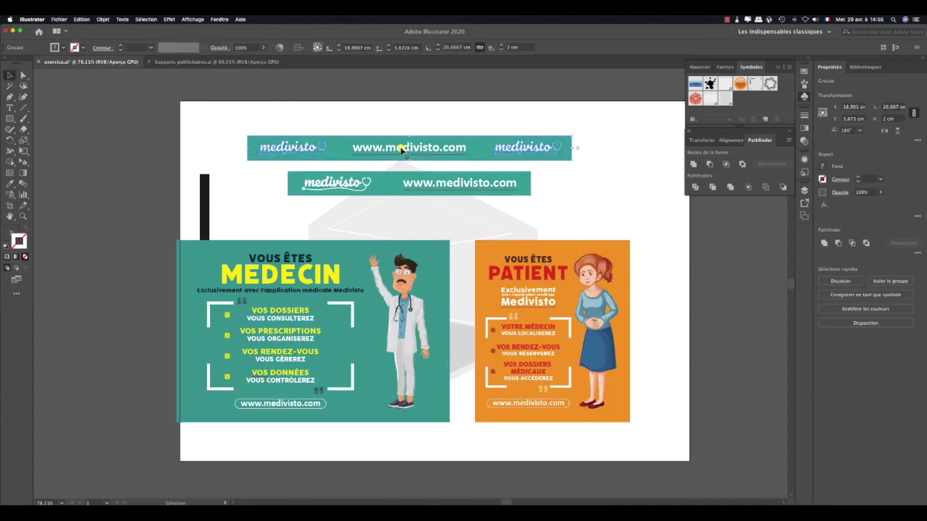
pyautogui.moveTo(402, 149); pyautogui.dragTo(745, 101)
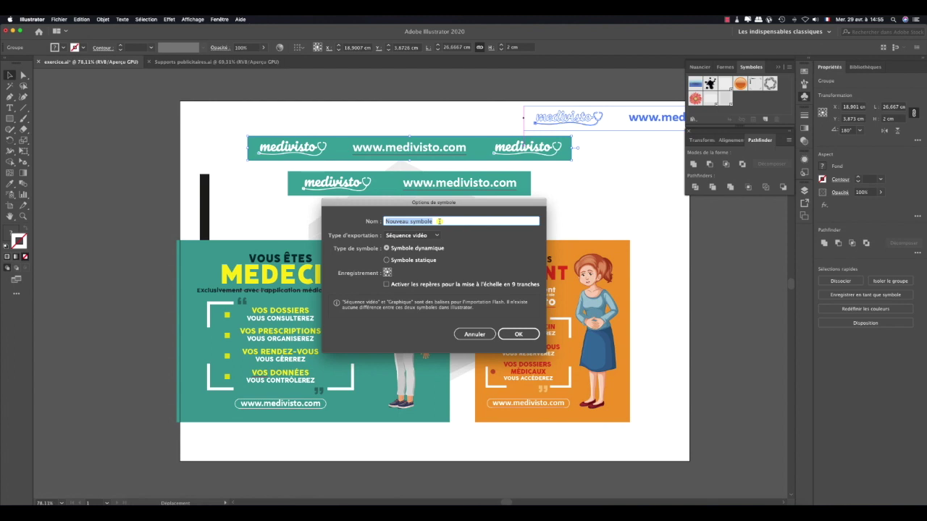
pyautogui.write('ba')
pyautogui.click(411, 236)
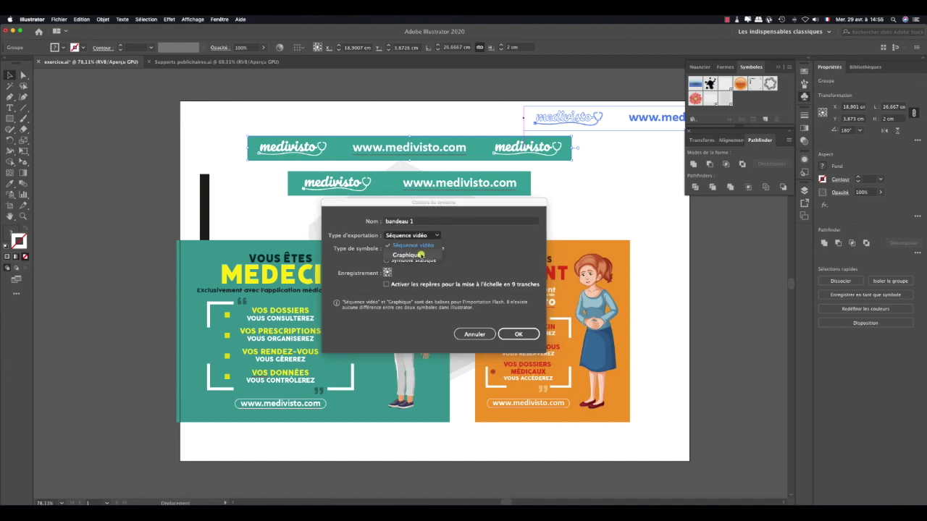
pyautogui.click(420, 255)
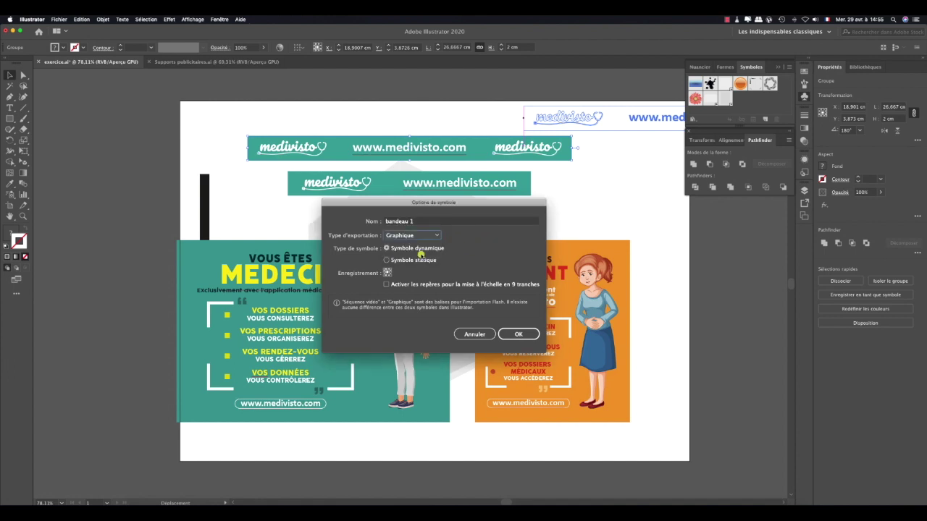
pyautogui.click(523, 335)
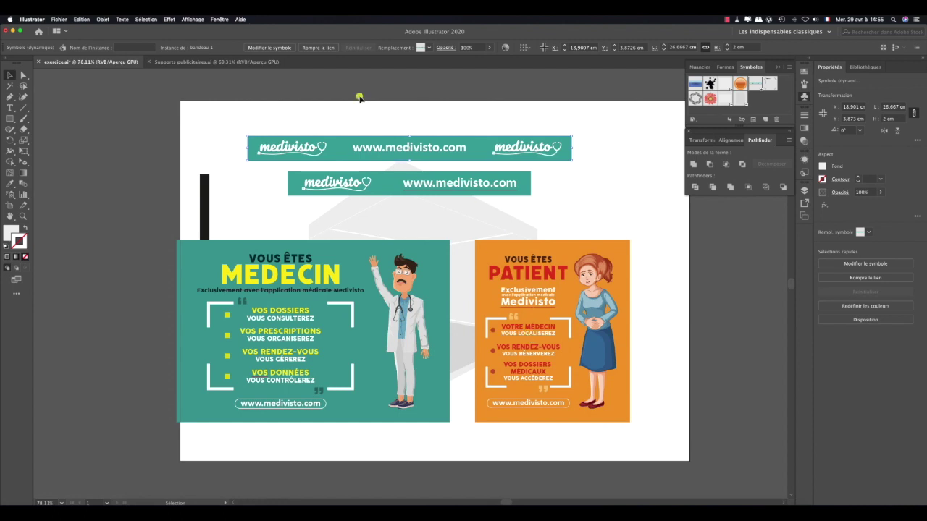
pyautogui.press('Delete')
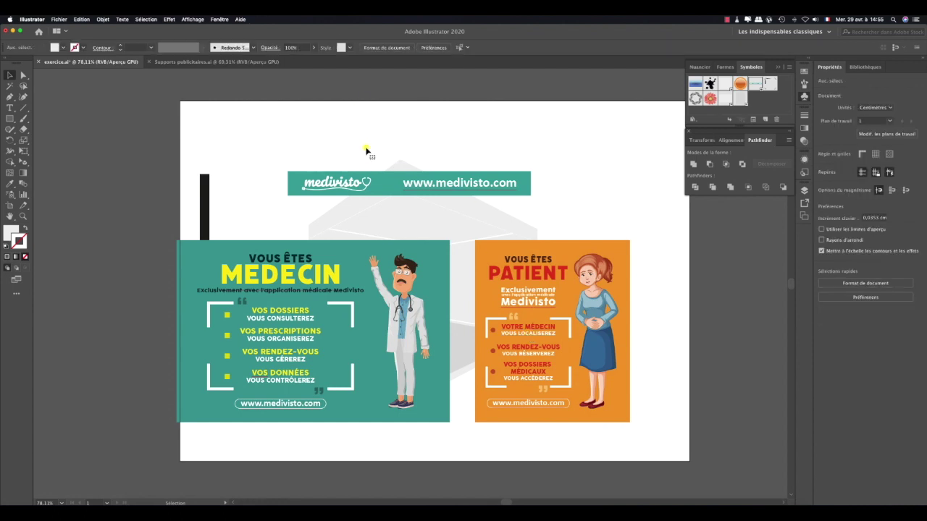
# - Save the second banner as Graphic symbol 'bandeau 2' and delete its artboard instance
pyautogui.moveTo(376, 183)
pyautogui.mouseDown()
pyautogui.moveTo(416, 187)
pyautogui.moveTo(764, 101)
pyautogui.mouseUp()
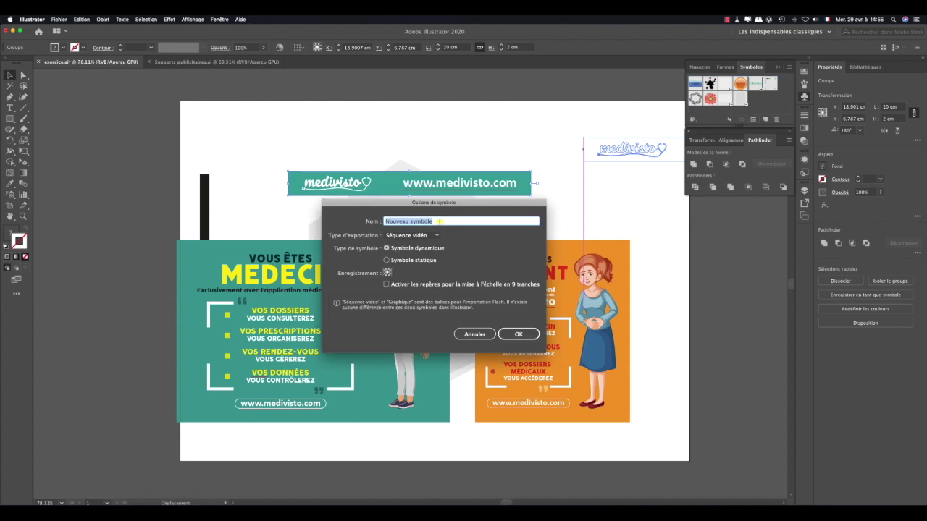
pyautogui.write('ba')
pyautogui.click(428, 235)
pyautogui.click(419, 257)
pyautogui.click(518, 334)
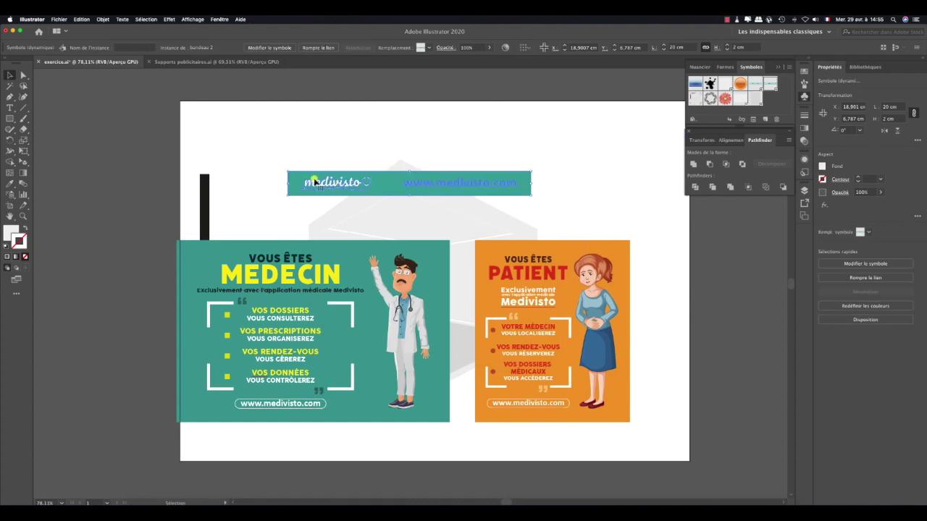
pyautogui.press('Delete')
# - Save the MEDECIN poster as Graphic symbol 'bache 1' and delete its instance
pyautogui.click(300, 327)
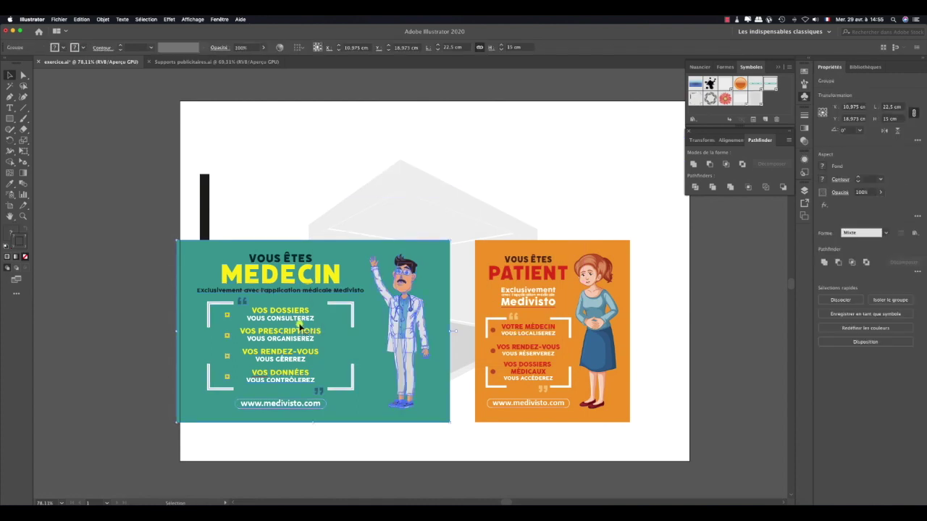
pyautogui.moveTo(289, 328); pyautogui.dragTo(772, 102)
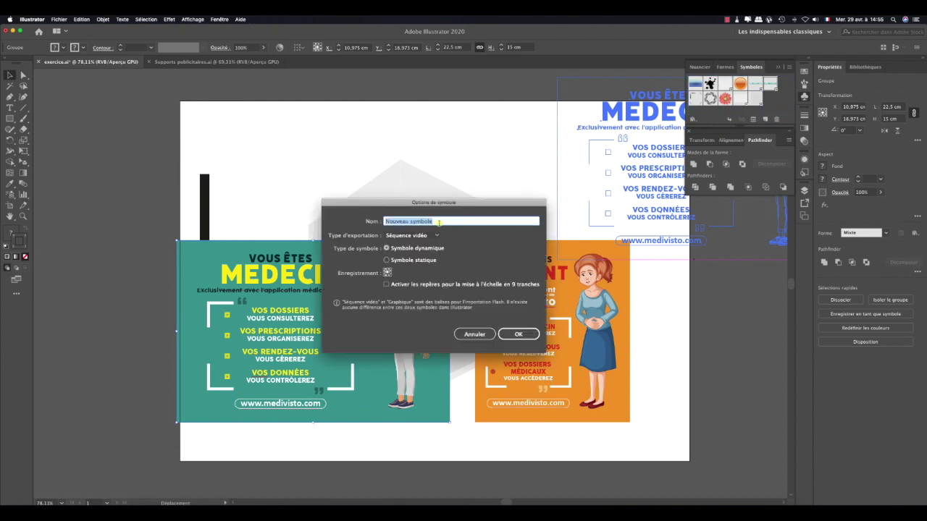
pyautogui.write('ba')
pyautogui.click(433, 235)
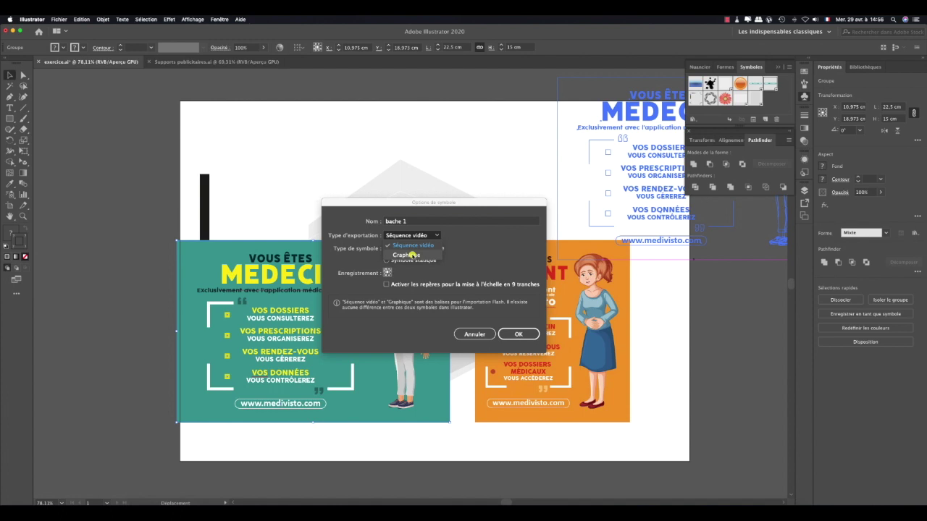
pyautogui.click(413, 255)
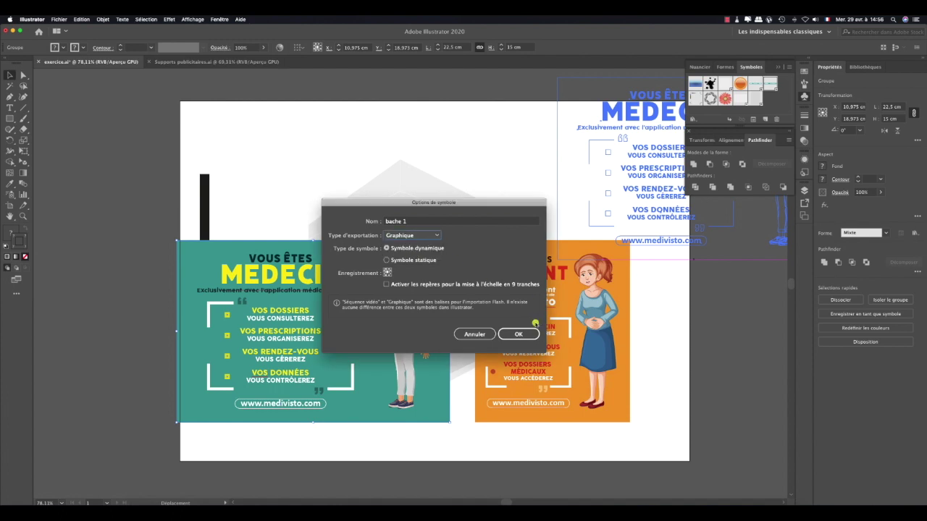
pyautogui.click(505, 339)
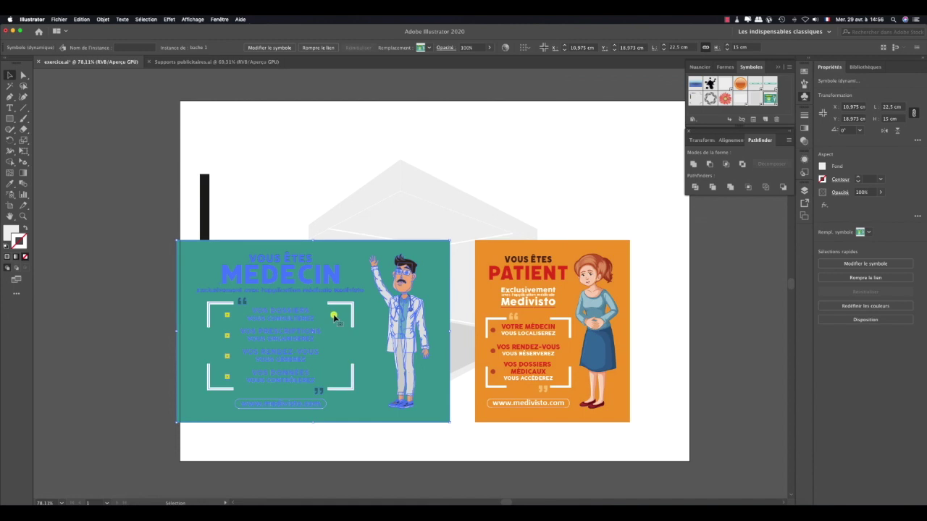
pyautogui.press('Delete')
# - Save the PATIENT poster as Graphic symbol 'bache 2' and delete its instance
pyautogui.click(536, 333)
pyautogui.moveTo(538, 335); pyautogui.dragTo(784, 106)
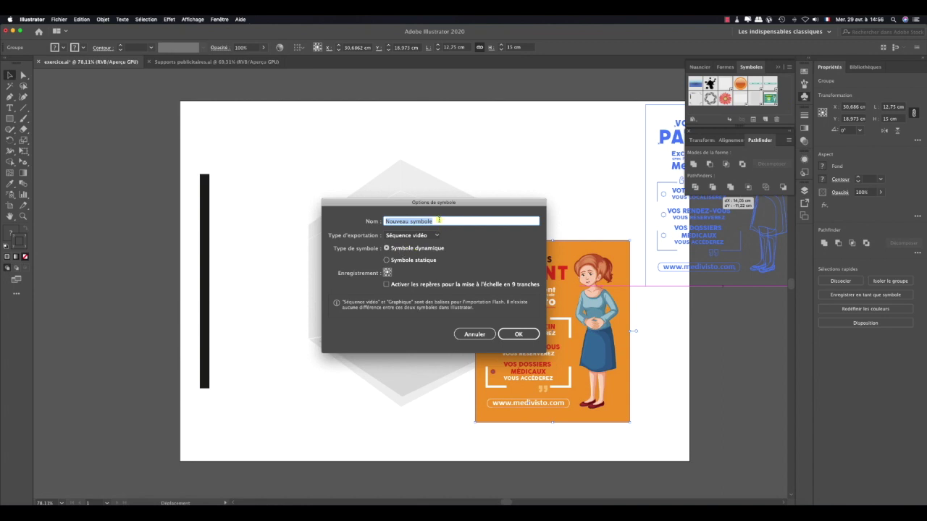
pyautogui.write('b')
pyautogui.click(434, 236)
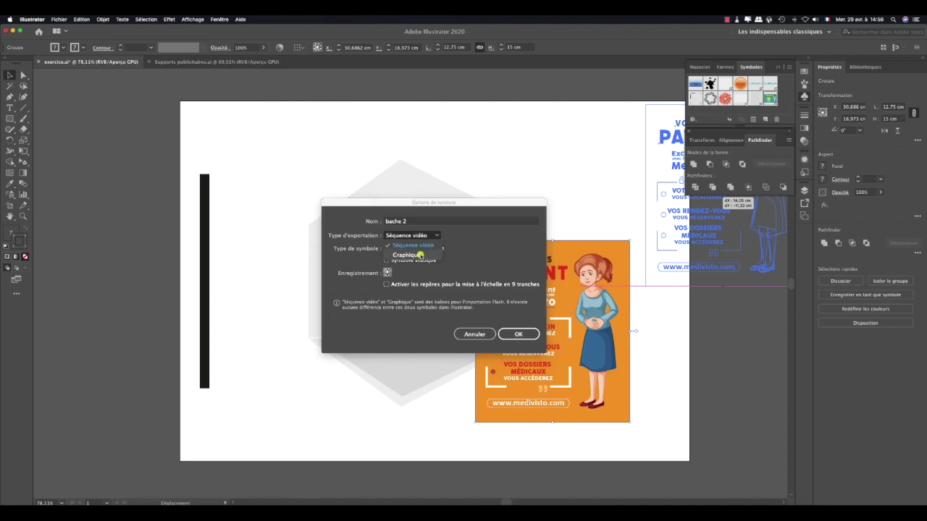
pyautogui.click(425, 256)
pyautogui.click(522, 337)
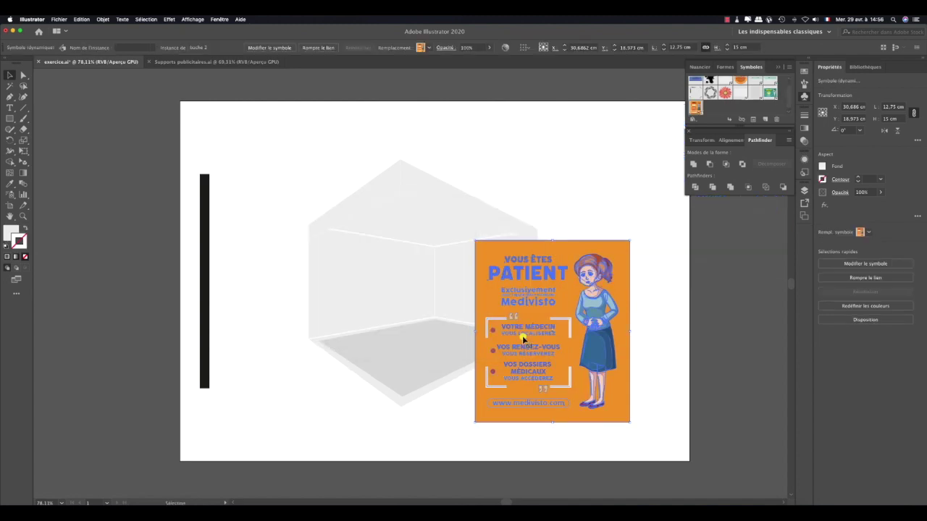
pyautogui.press('Delete')
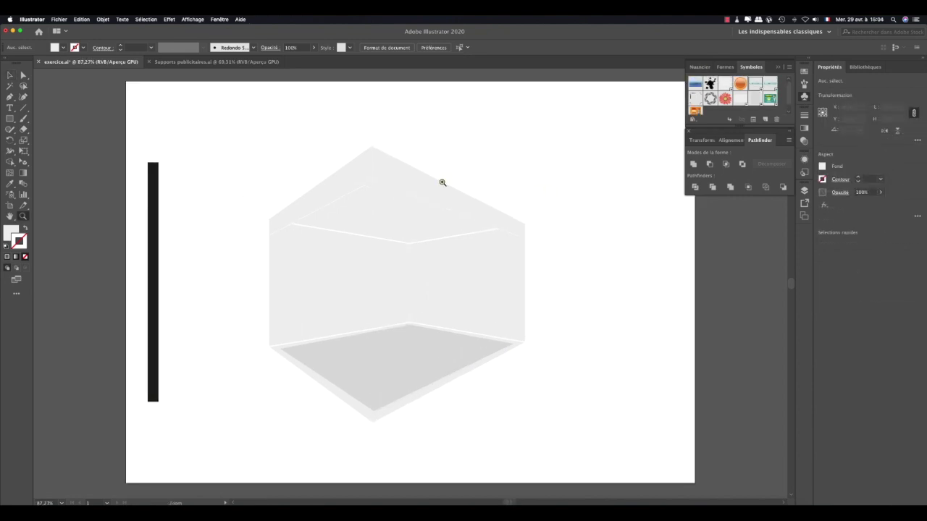
# - Show the two-point perspective grid over the room
pyautogui.moveTo(23, 161); pyautogui.dragTo(44, 162)
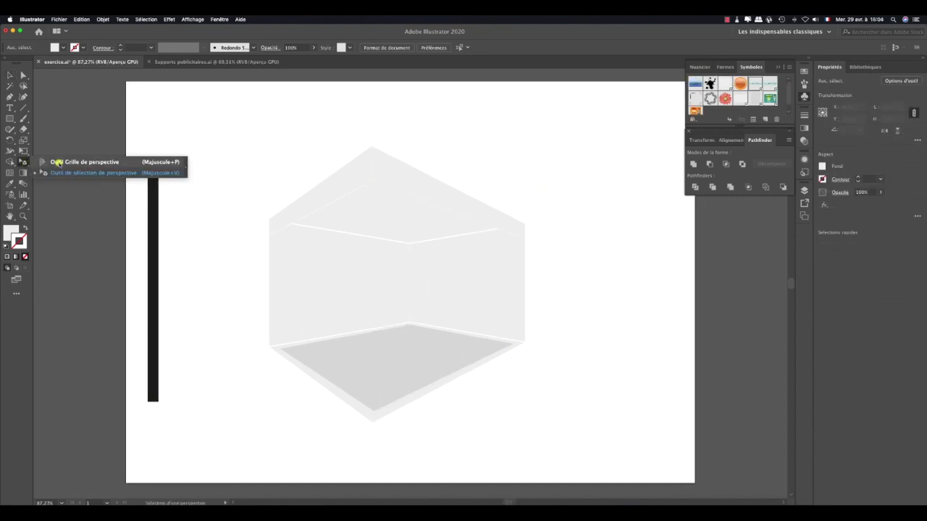
pyautogui.click(56, 162)
pyautogui.hotkey('shift', 'v')
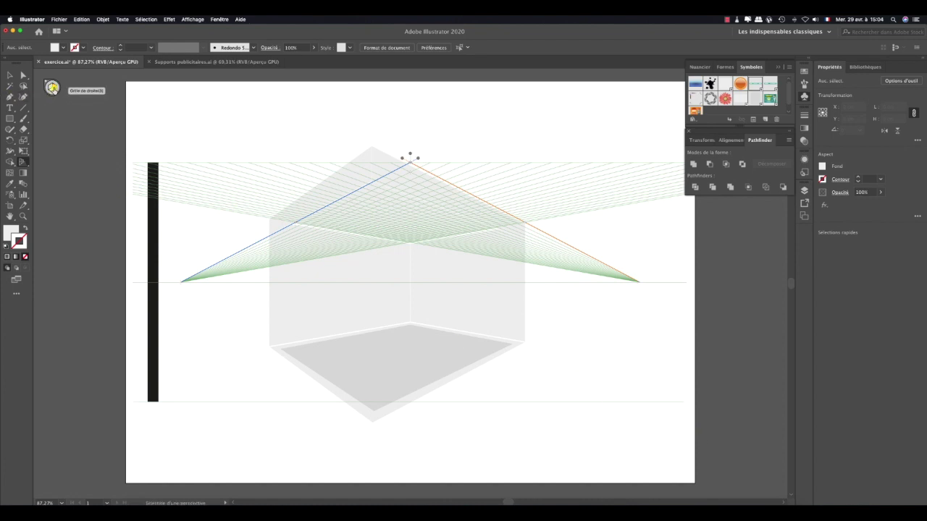
pyautogui.hotkey('shift', 'p')
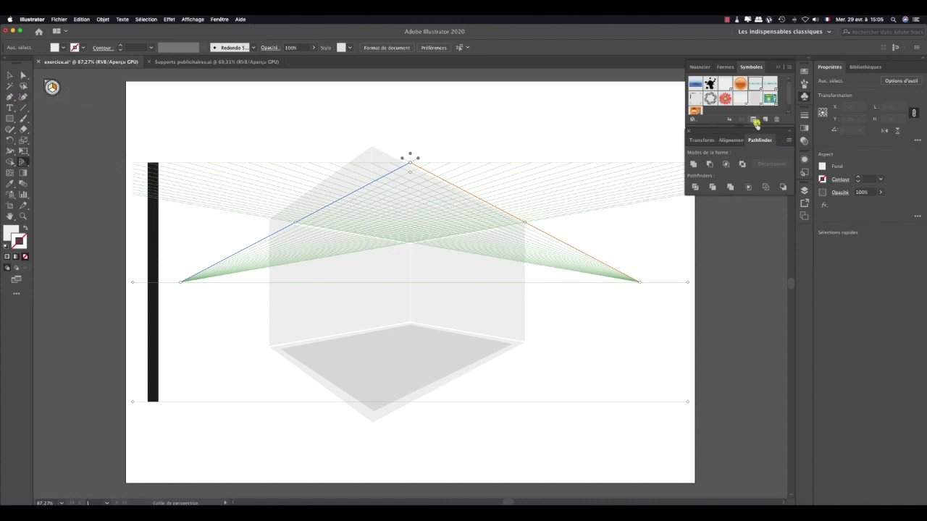
# - Drop a bandeau 1 instance and attach it to the grid's ceiling plane
pyautogui.moveTo(755, 84)
pyautogui.mouseDown()
pyautogui.moveTo(478, 193)
pyautogui.moveTo(432, 200)
pyautogui.mouseUp()
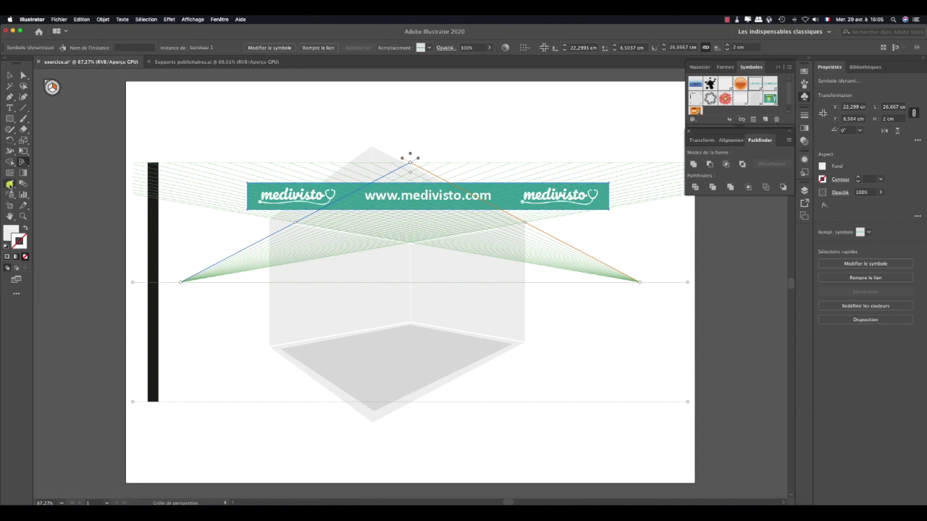
pyautogui.moveTo(23, 161); pyautogui.dragTo(68, 173)
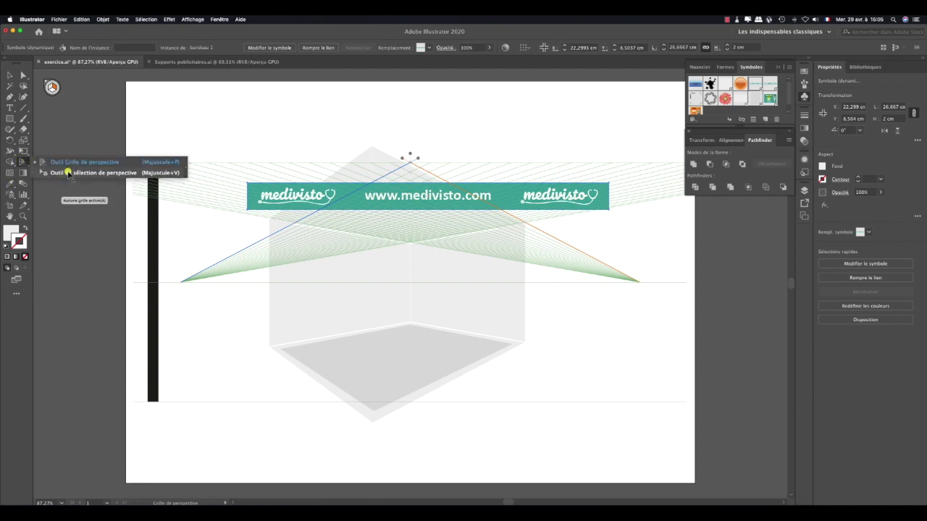
pyautogui.moveTo(336, 194); pyautogui.dragTo(438, 194)
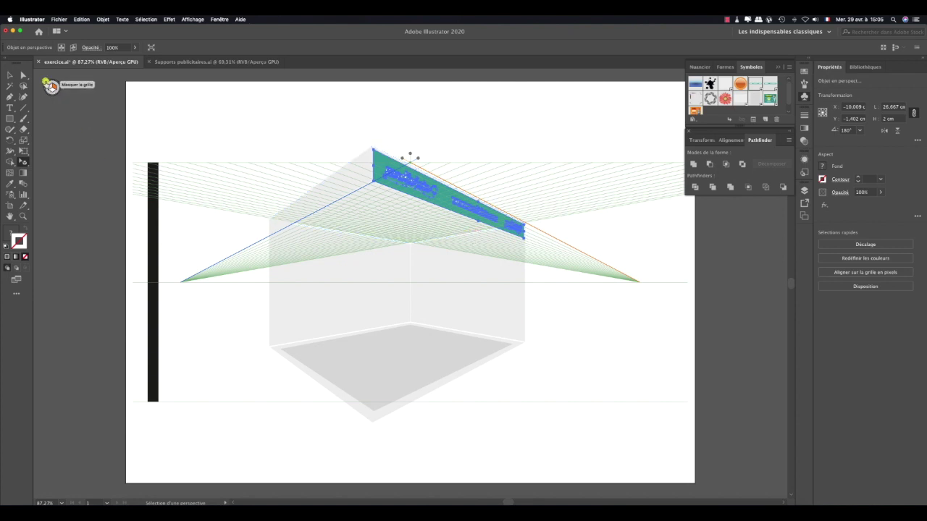
# - With the grid hidden, stretch the banner's four edges onto the right top face's corners
pyautogui.click(51, 85)
pyautogui.click(23, 216)
pyautogui.moveTo(455, 208)
pyautogui.mouseDown()
pyautogui.moveTo(384, 220)
pyautogui.moveTo(414, 209)
pyautogui.mouseUp()
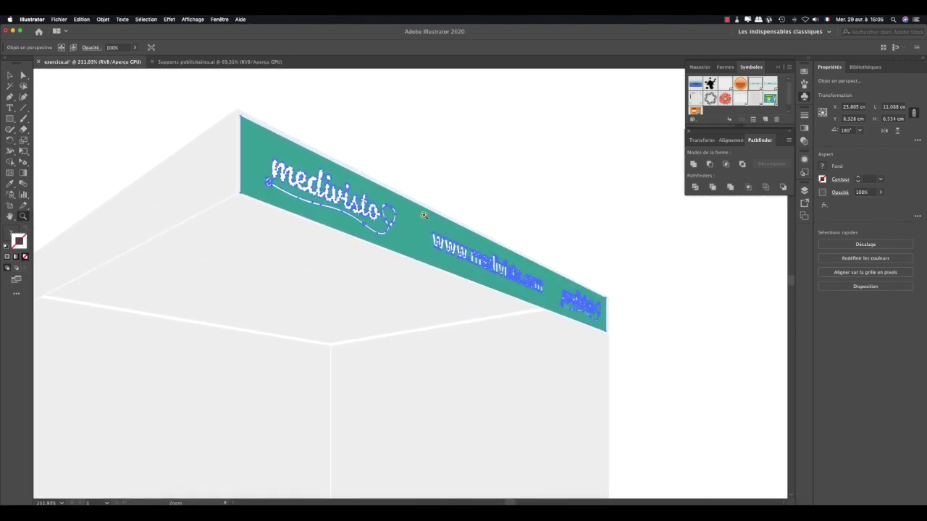
pyautogui.click(23, 162)
pyautogui.moveTo(204, 145); pyautogui.dragTo(199, 147)
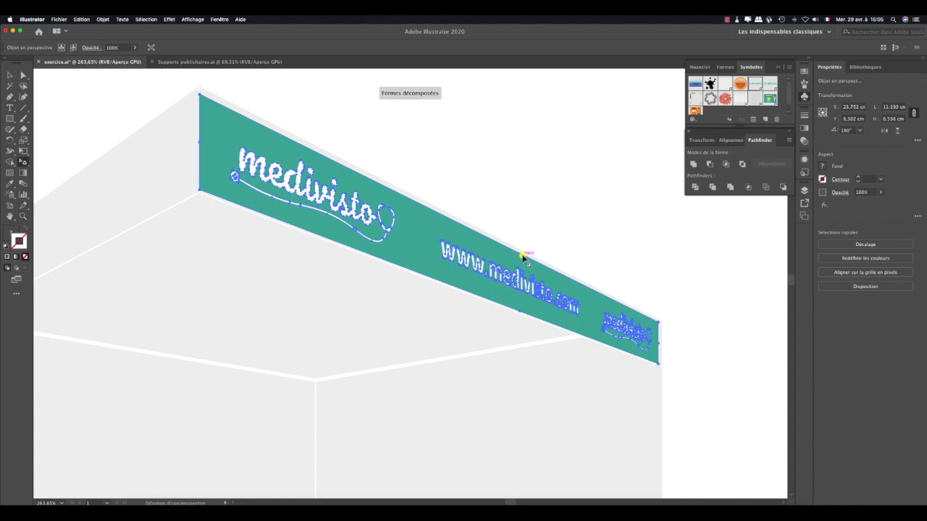
pyautogui.moveTo(520, 255); pyautogui.dragTo(521, 246)
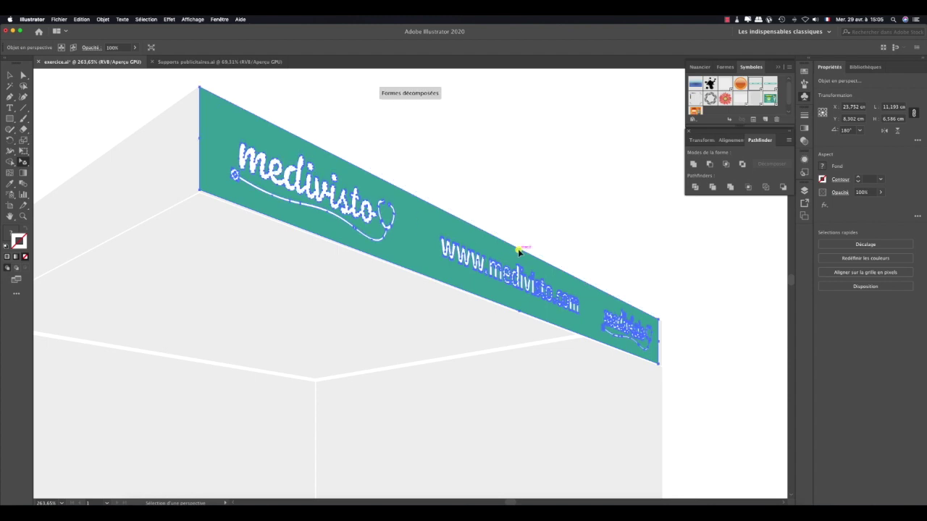
pyautogui.moveTo(522, 314); pyautogui.dragTo(522, 315)
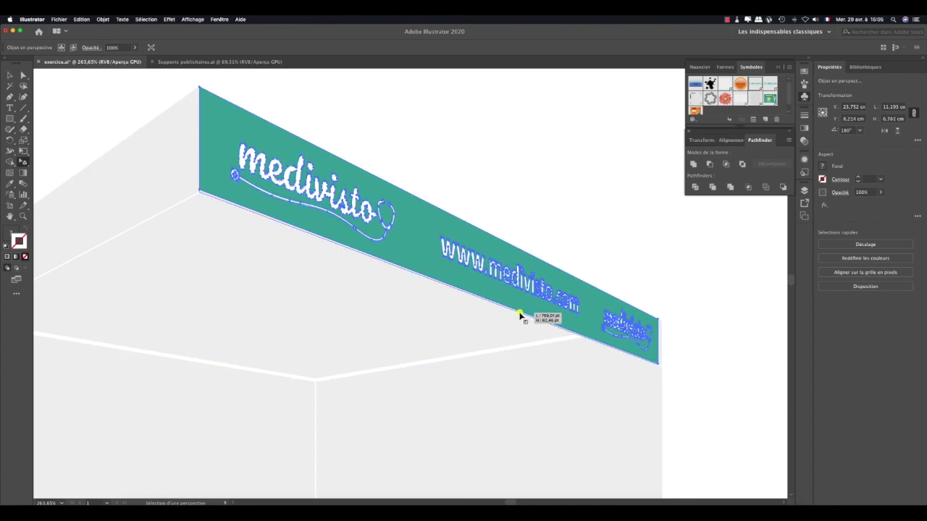
pyautogui.moveTo(659, 346); pyautogui.dragTo(662, 348)
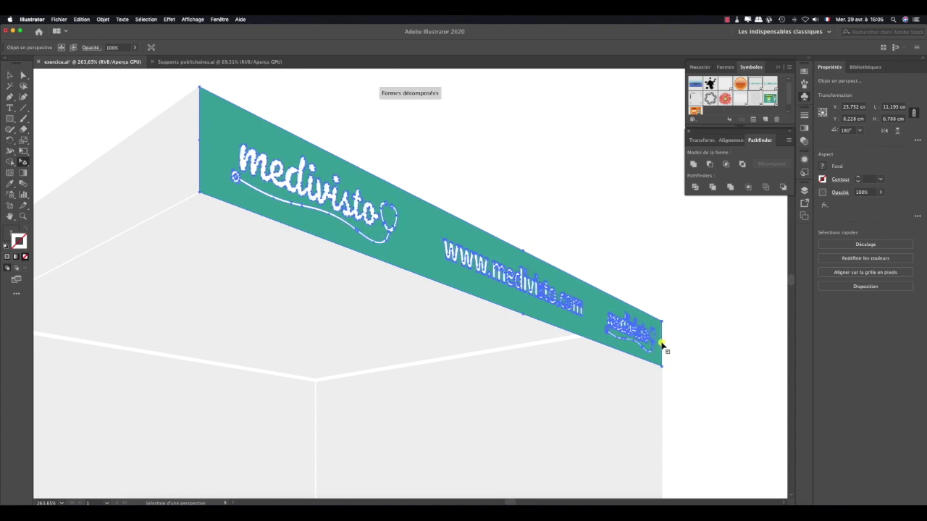
pyautogui.click(526, 248)
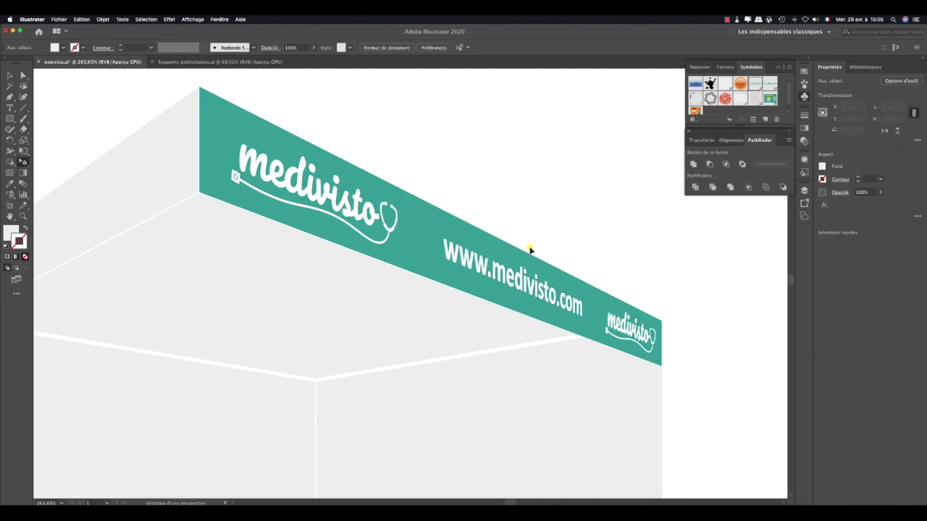
# - Zoom out to the whole booth and show the perspective grid again
pyautogui.press('z')
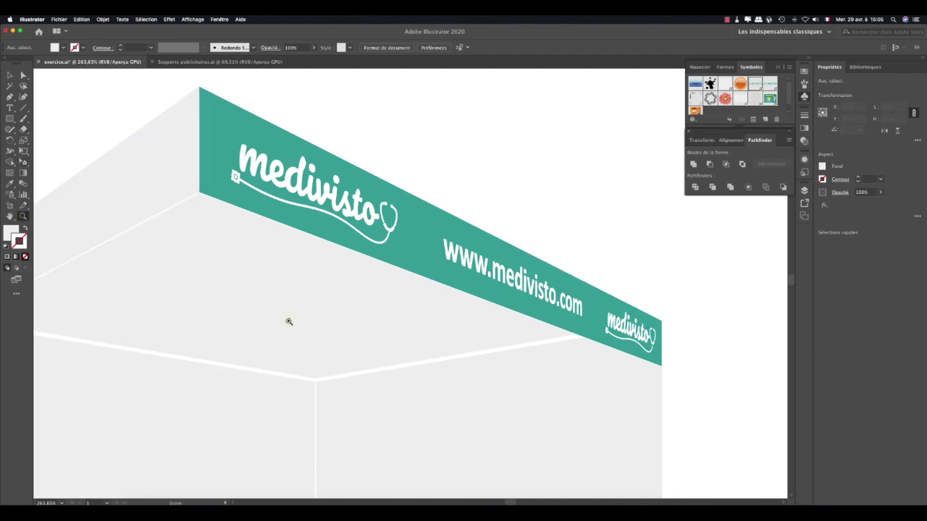
pyautogui.moveTo(290, 323); pyautogui.dragTo(193, 288)
pyautogui.scroll(-3, 193, 288)
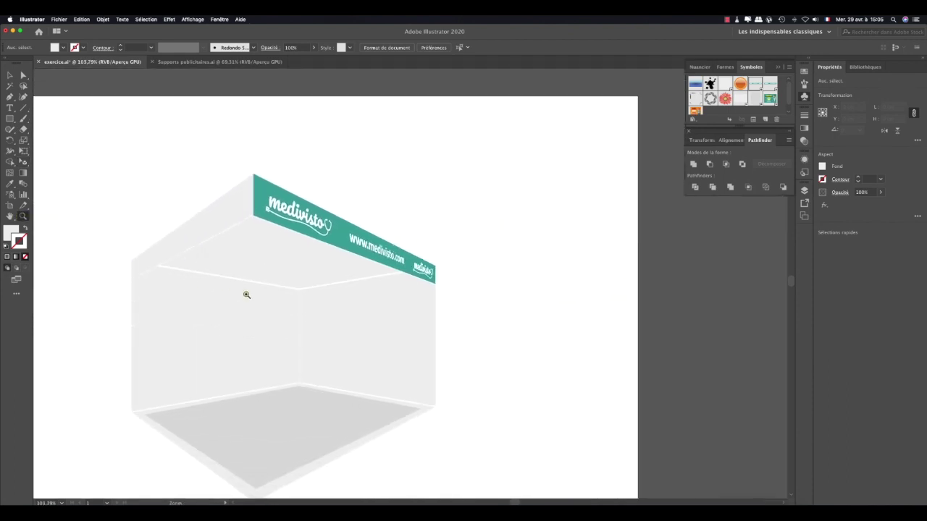
pyautogui.hscroll(-4, 246, 295)
pyautogui.scroll(-3, 376, 303)
pyautogui.hscroll(-2, 376, 302)
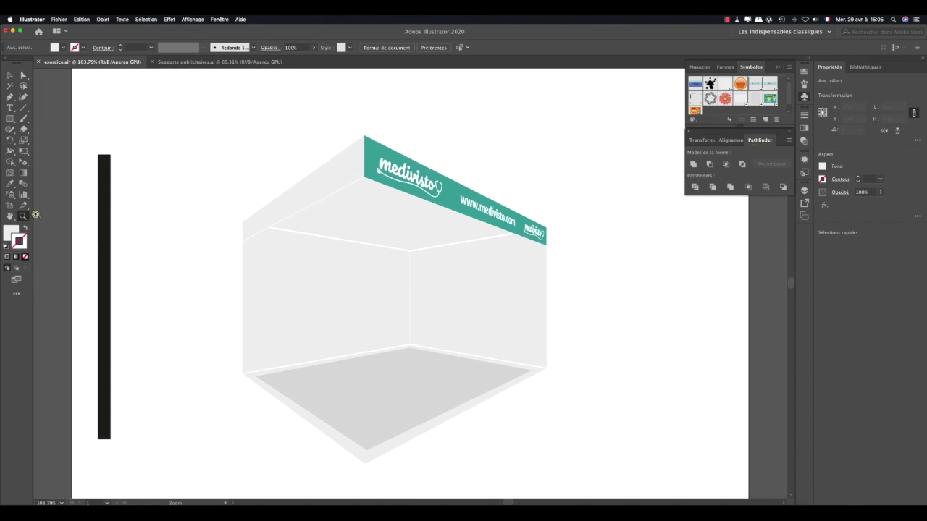
pyautogui.moveTo(23, 161); pyautogui.dragTo(56, 164)
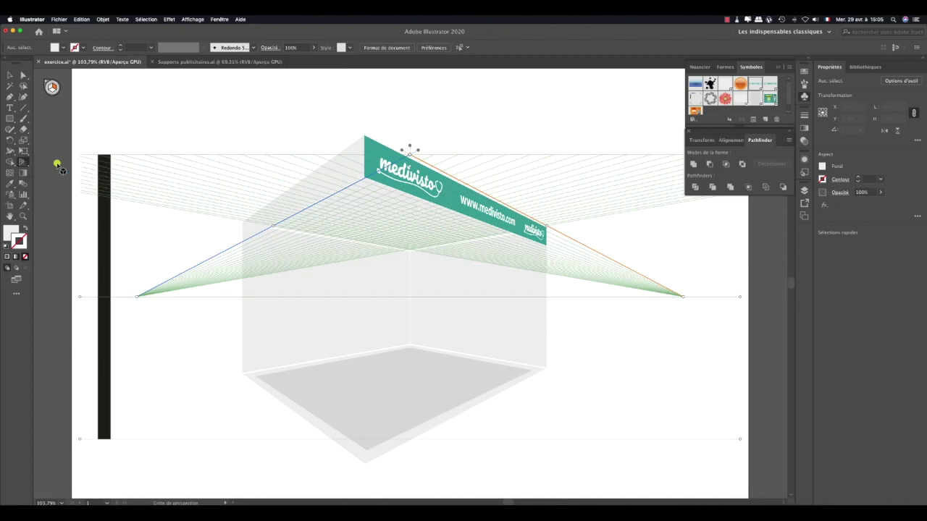
# - Place the bandeau 2 symbol on the left grid plane and stretch it across
pyautogui.click(51, 87)
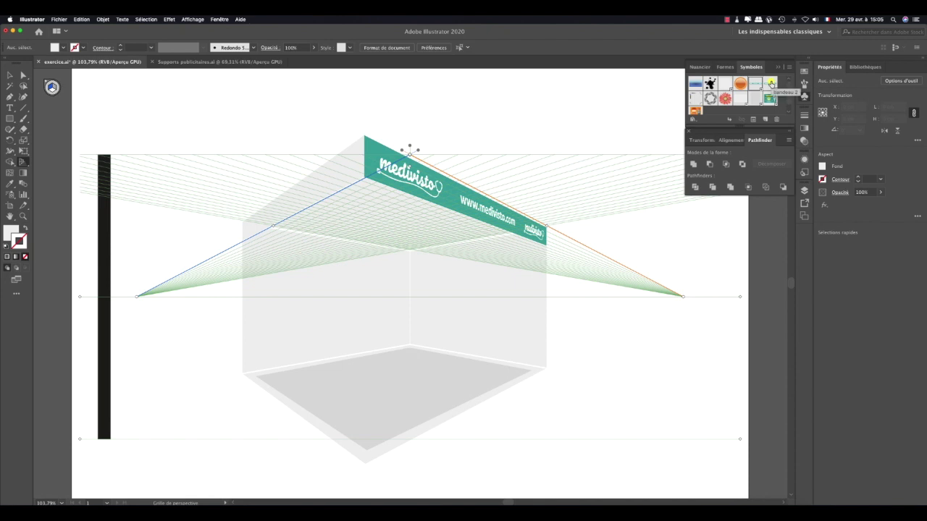
pyautogui.moveTo(771, 84); pyautogui.dragTo(333, 248)
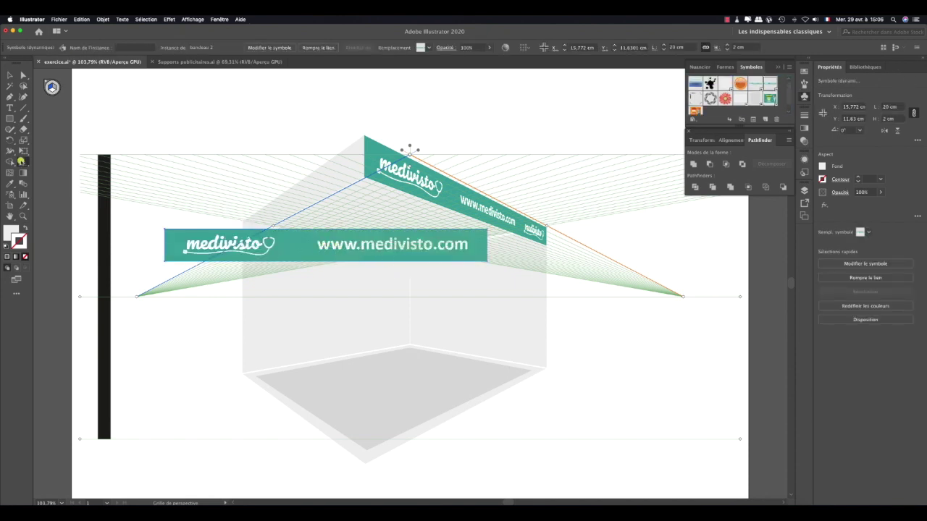
pyautogui.moveTo(23, 162); pyautogui.dragTo(65, 172)
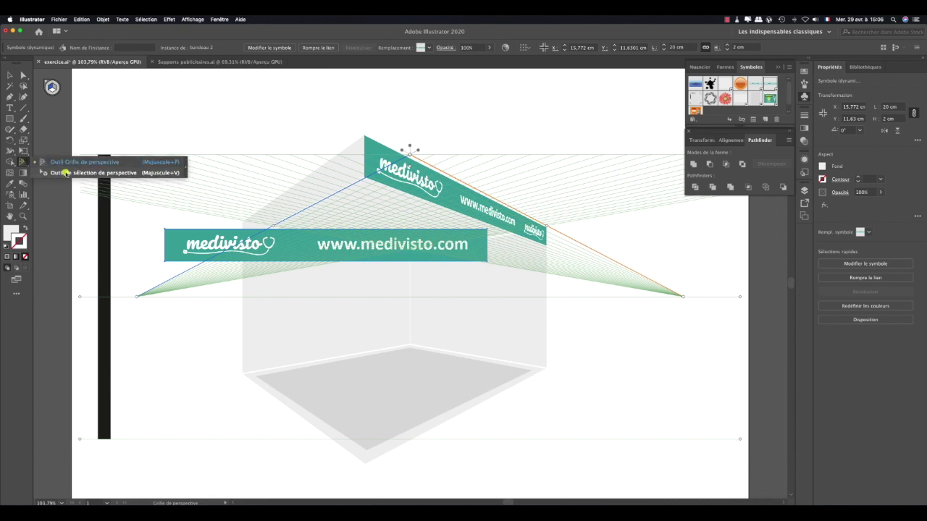
pyautogui.click(65, 172)
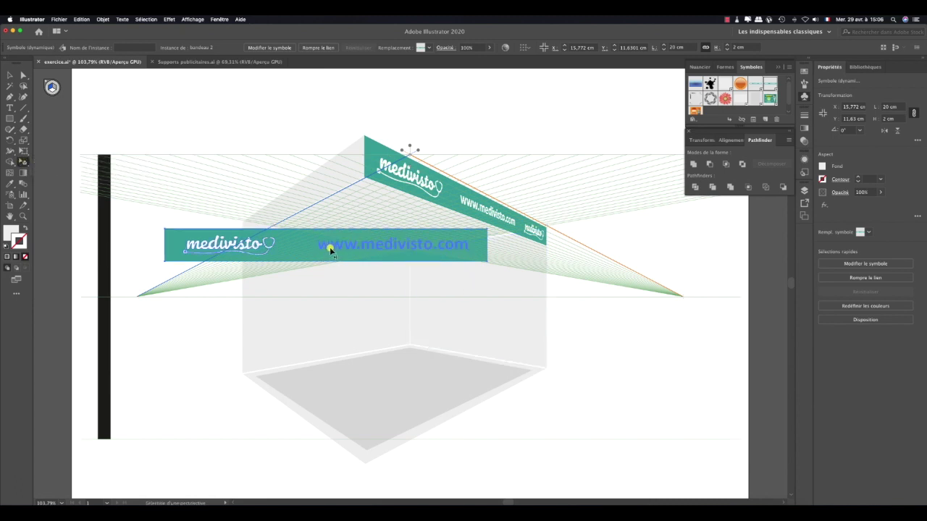
pyautogui.moveTo(329, 250)
pyautogui.mouseDown()
pyautogui.moveTo(300, 202)
pyautogui.moveTo(245, 230)
pyautogui.mouseUp()
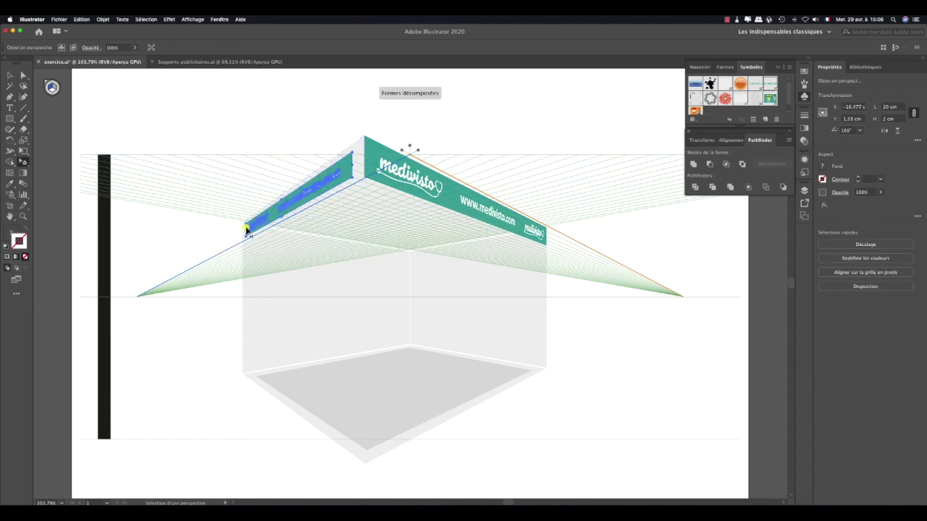
pyautogui.moveTo(354, 166); pyautogui.dragTo(362, 164)
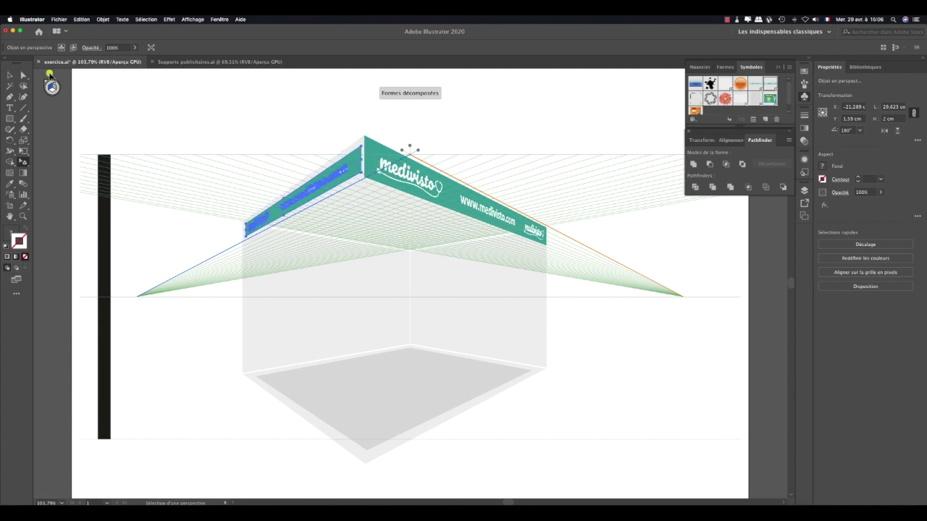
# - Hide the perspective grid and zoom toward the left banner
pyautogui.click(45, 82)
pyautogui.press('z')
pyautogui.click(313, 210)
# - Drag the left banner's edges to the booth side, ceiling line and corner
pyautogui.moveTo(312, 209); pyautogui.dragTo(385, 240)
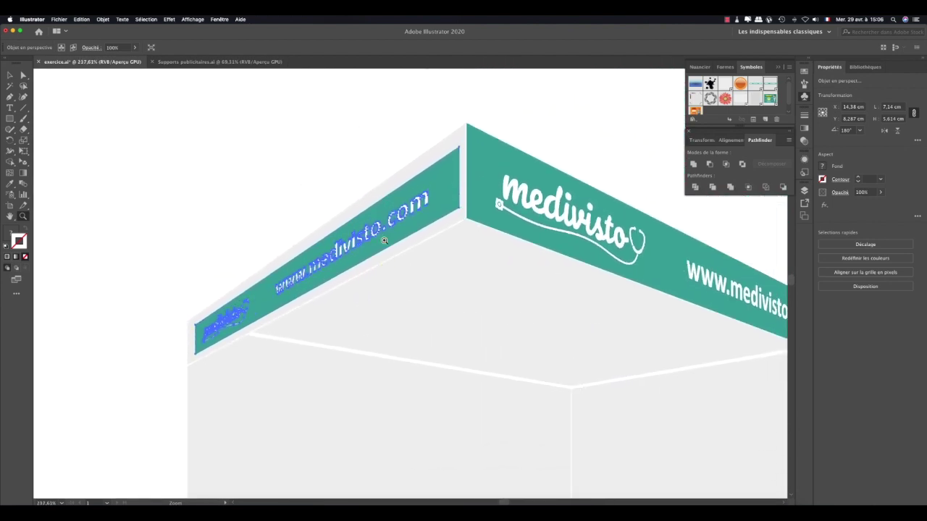
pyautogui.click(24, 163)
pyautogui.click(281, 310)
pyautogui.moveTo(282, 317); pyautogui.dragTo(186, 348)
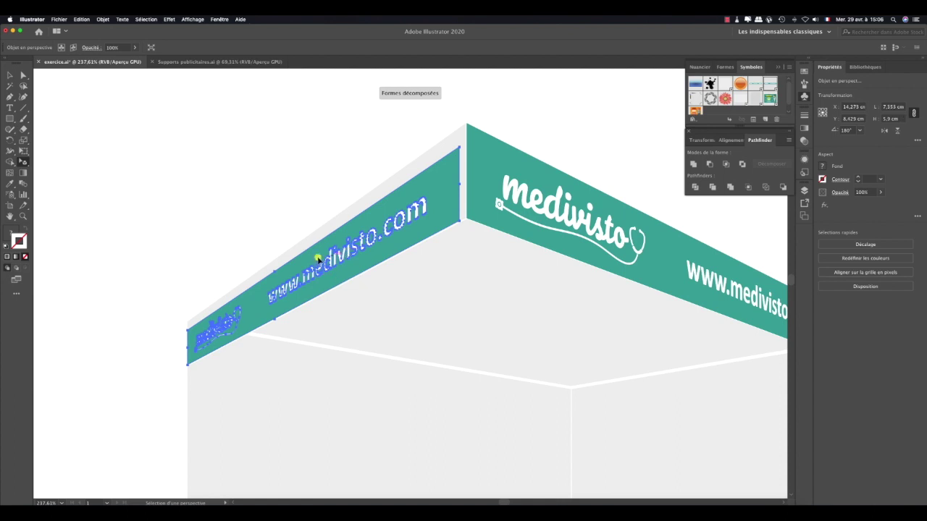
pyautogui.moveTo(276, 271); pyautogui.dragTo(276, 261)
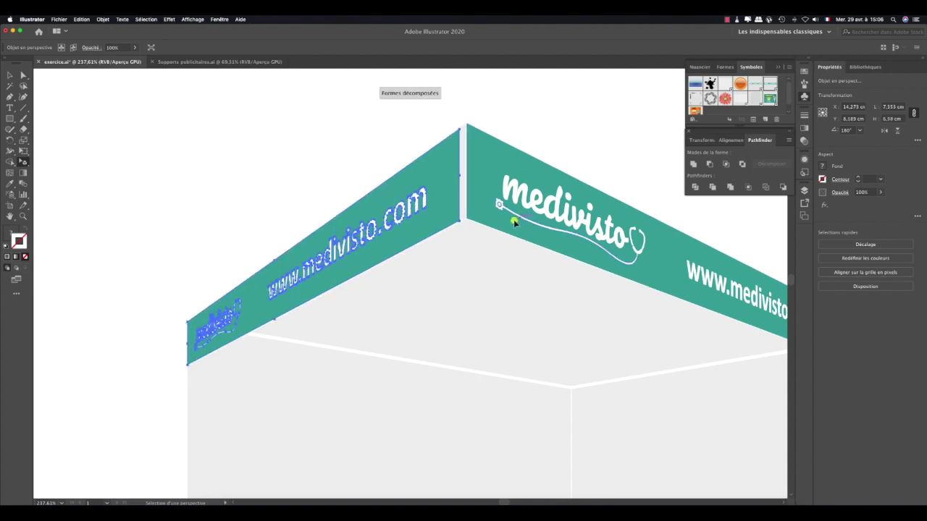
pyautogui.moveTo(459, 182); pyautogui.dragTo(467, 175)
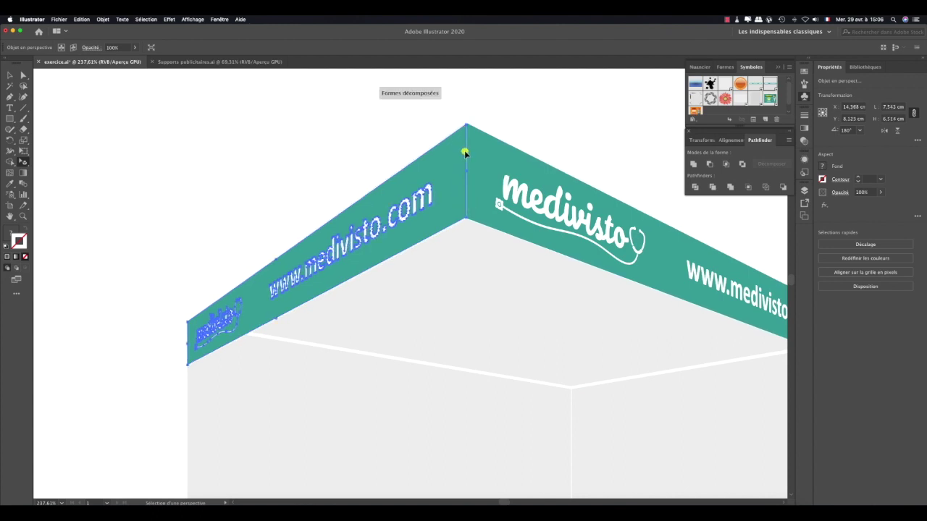
pyautogui.moveTo(276, 262)
pyautogui.mouseDown()
pyautogui.moveTo(317, 289)
pyautogui.moveTo(283, 321)
pyautogui.mouseUp()
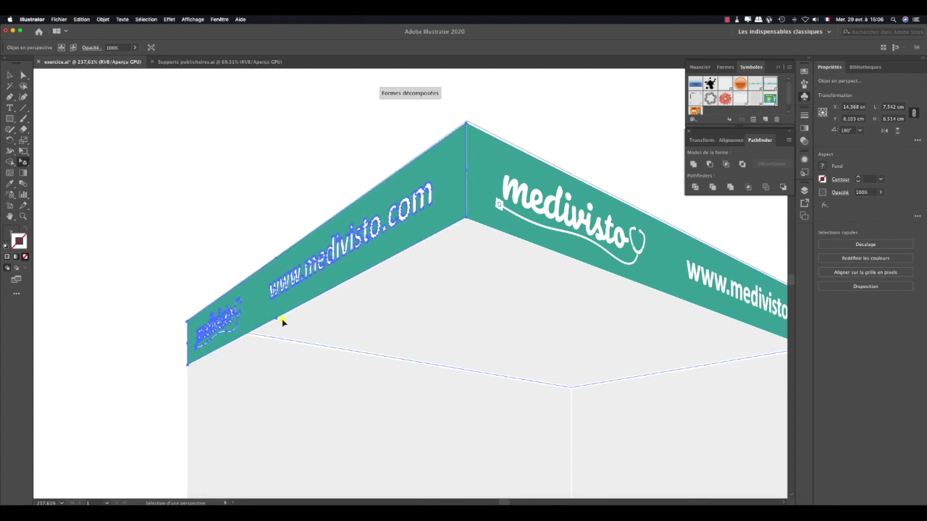
pyautogui.click(276, 321)
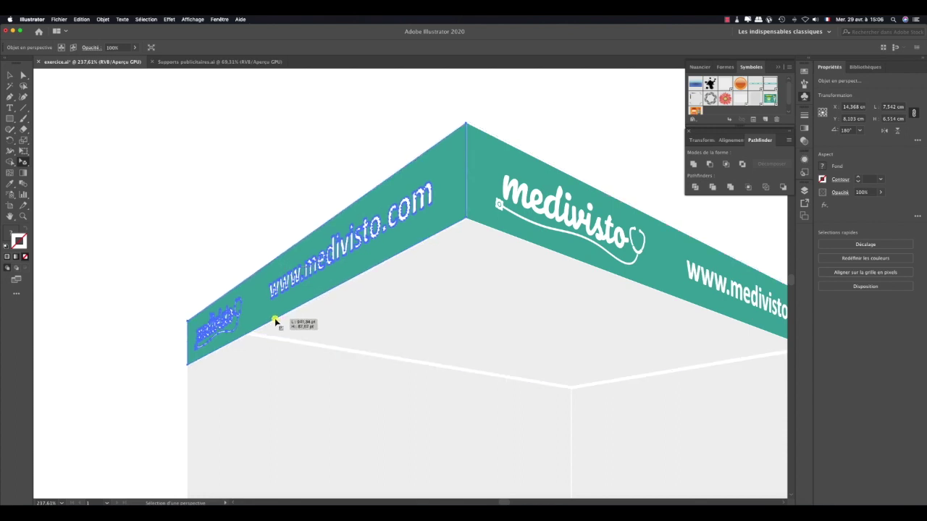
# - Zoom out to the whole booth and deselect the banner
pyautogui.click(23, 215)
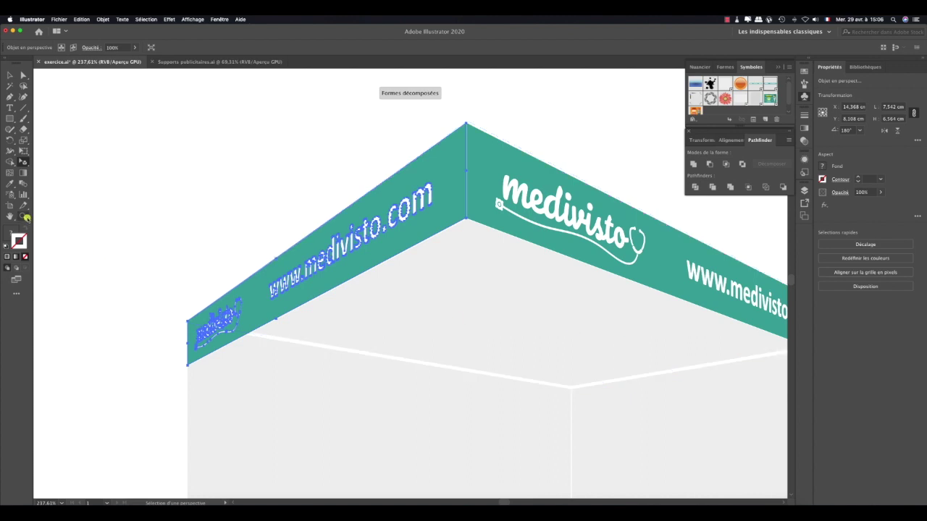
pyautogui.moveTo(287, 255); pyautogui.dragTo(184, 220)
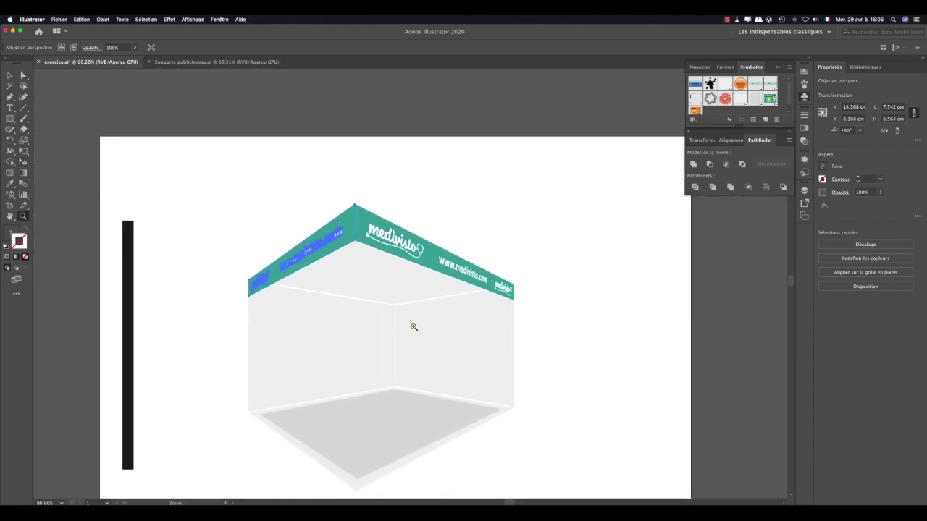
pyautogui.scroll(-2, 413, 325)
pyautogui.click(9, 75)
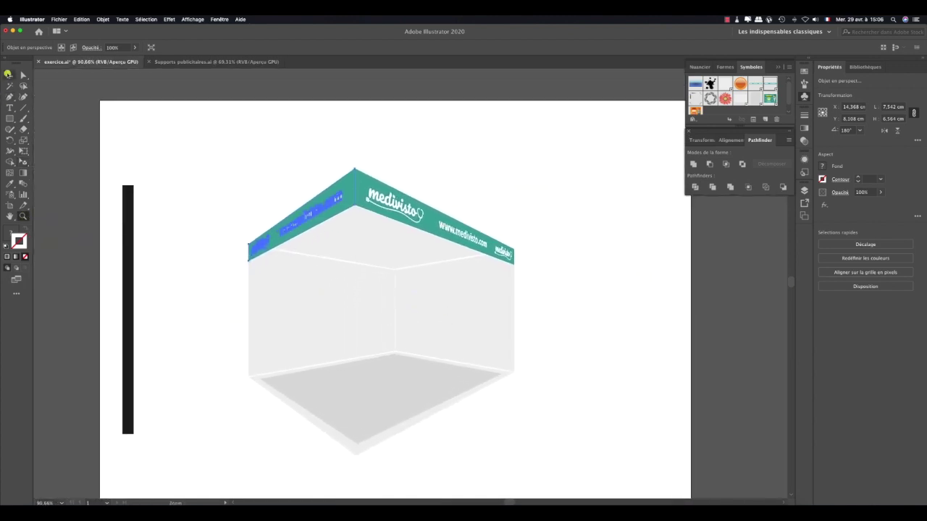
pyautogui.click(269, 172)
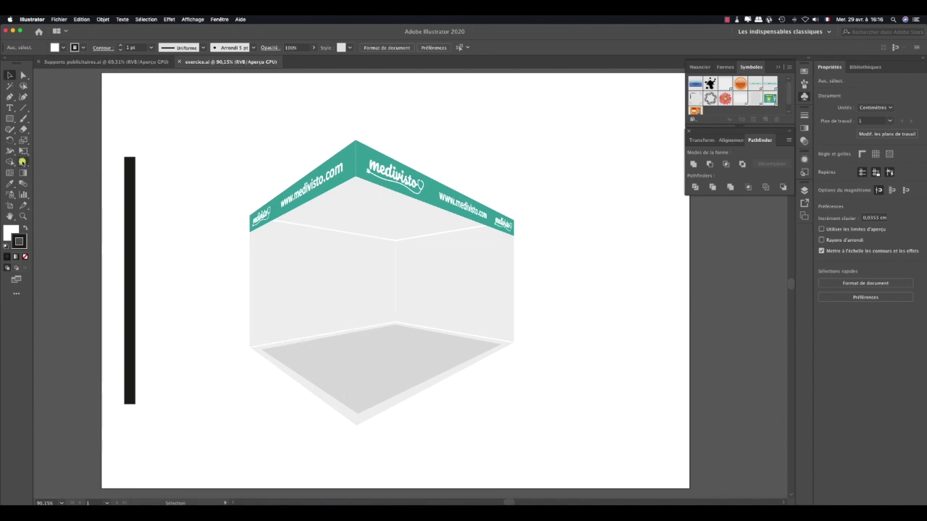
pyautogui.click(22, 162)
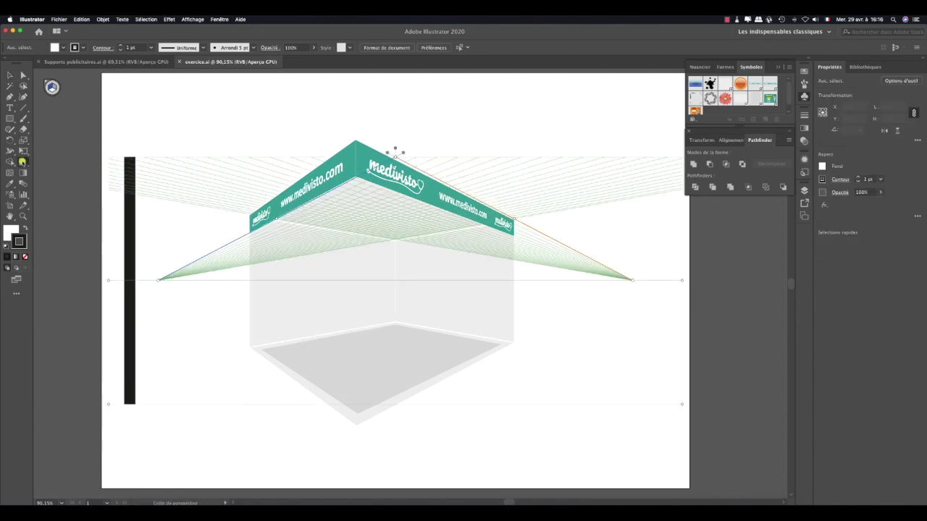
pyautogui.click(440, 196)
pyautogui.click(399, 160)
pyautogui.moveTo(398, 159); pyautogui.dragTo(394, 156)
pyautogui.click(191, 18)
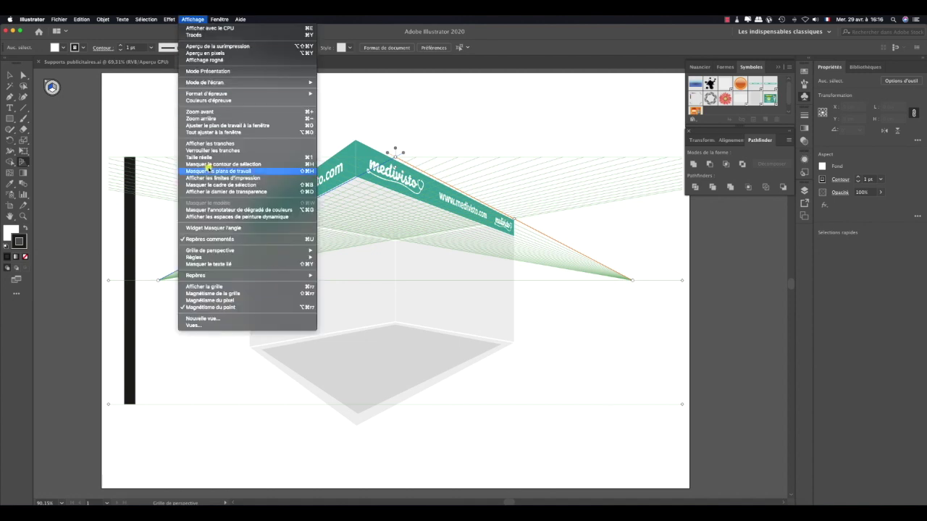
pyautogui.moveTo(210, 250)
pyautogui.moveTo(354, 307)
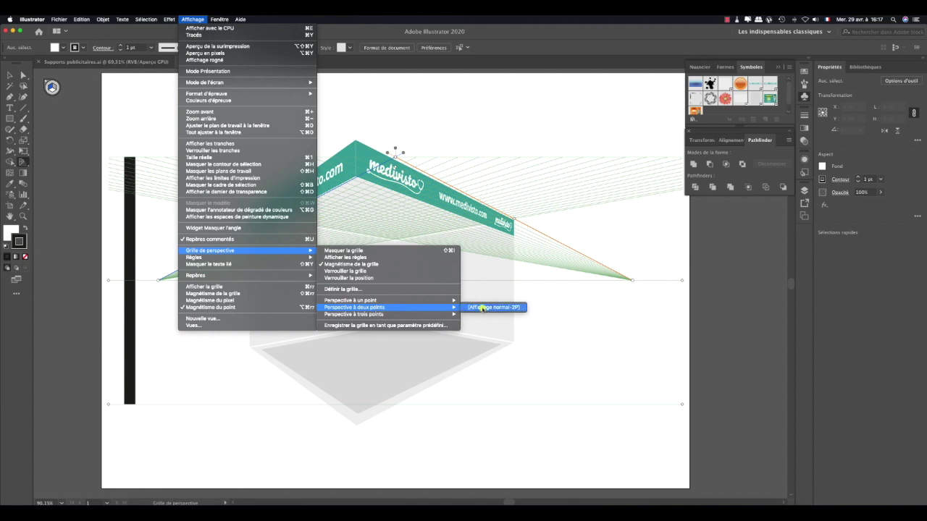
pyautogui.click(482, 308)
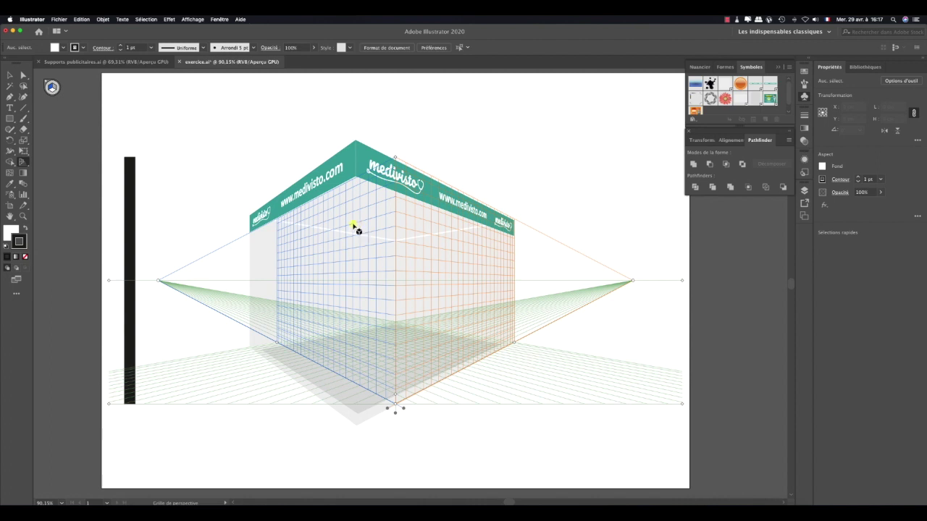
# - Attach the bache 2 PATIENT poster to the right wall plane, size it, and hide the grid
pyautogui.moveTo(23, 161); pyautogui.dragTo(63, 171)
pyautogui.moveTo(694, 110); pyautogui.dragTo(424, 243)
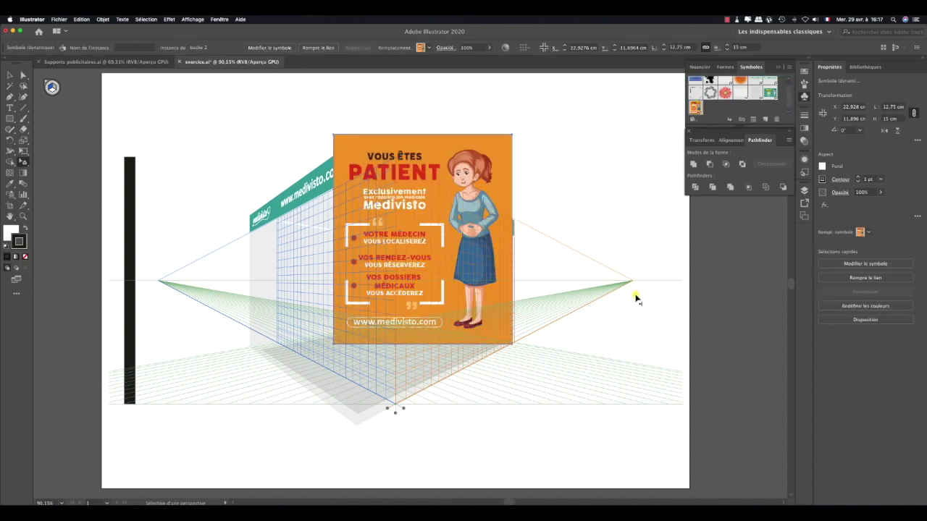
pyautogui.moveTo(415, 239); pyautogui.dragTo(426, 257)
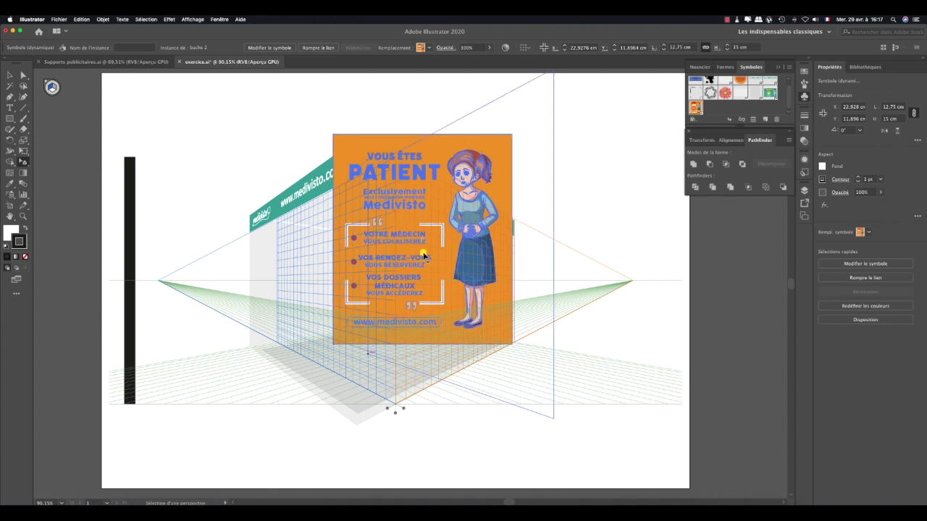
pyautogui.moveTo(426, 257); pyautogui.dragTo(397, 252)
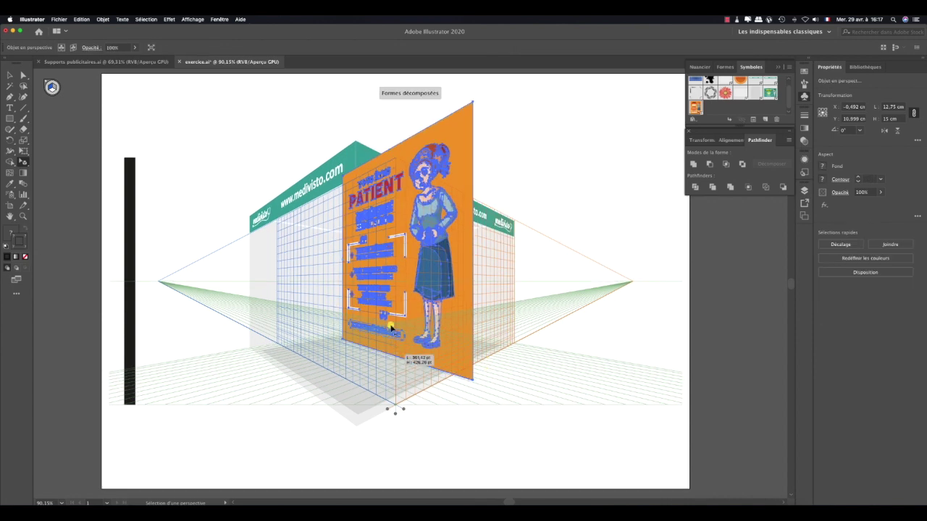
pyautogui.moveTo(390, 356); pyautogui.dragTo(393, 298)
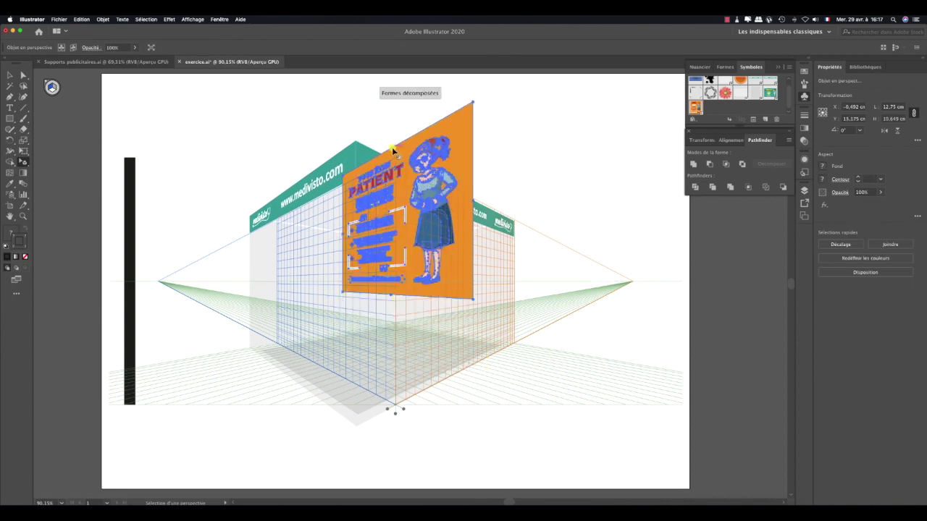
pyautogui.moveTo(390, 148)
pyautogui.mouseDown()
pyautogui.moveTo(349, 237)
pyautogui.moveTo(388, 258)
pyautogui.moveTo(447, 267)
pyautogui.moveTo(456, 249)
pyautogui.mouseUp()
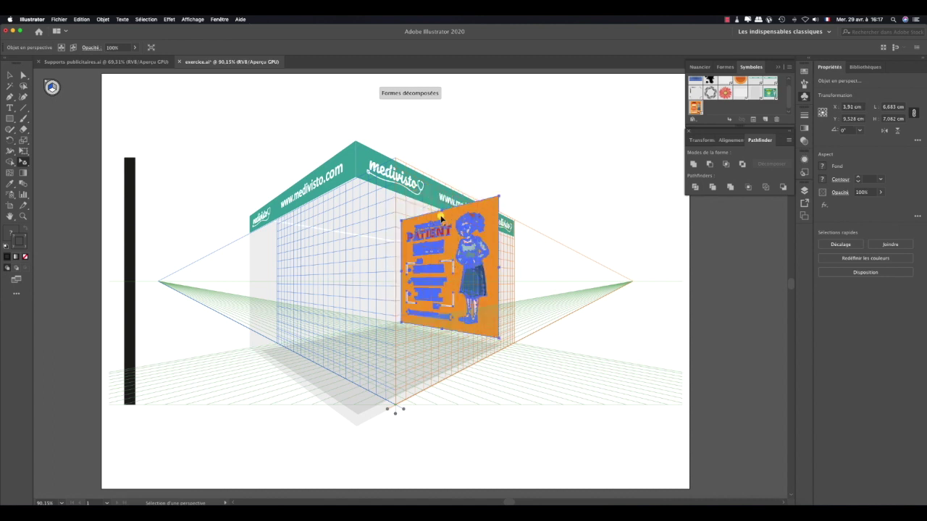
pyautogui.moveTo(441, 212)
pyautogui.mouseDown()
pyautogui.moveTo(441, 245)
pyautogui.moveTo(441, 237)
pyautogui.mouseUp()
pyautogui.moveTo(498, 290); pyautogui.dragTo(515, 292)
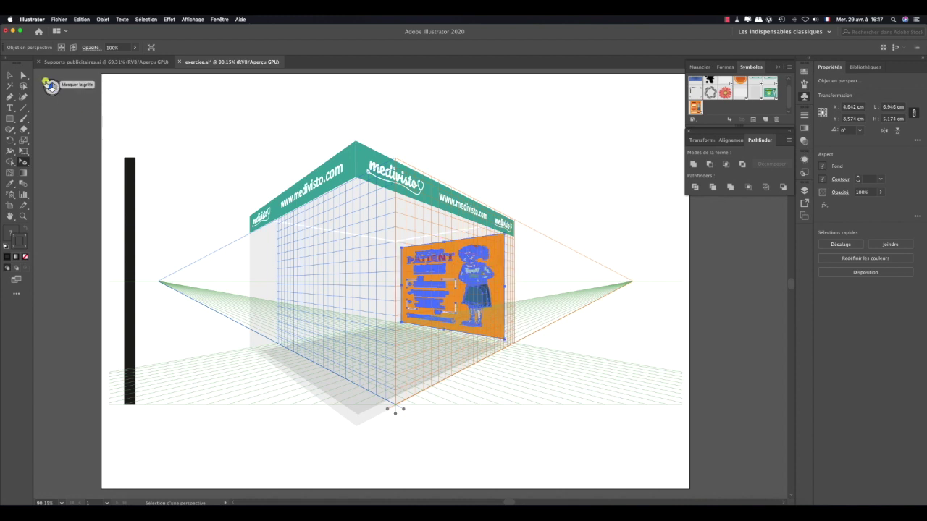
pyautogui.click(46, 82)
pyautogui.click(23, 215)
# - Enlarge the PATIENT poster's top, left, right and bottom edges to cover the right wall
pyautogui.click(447, 272)
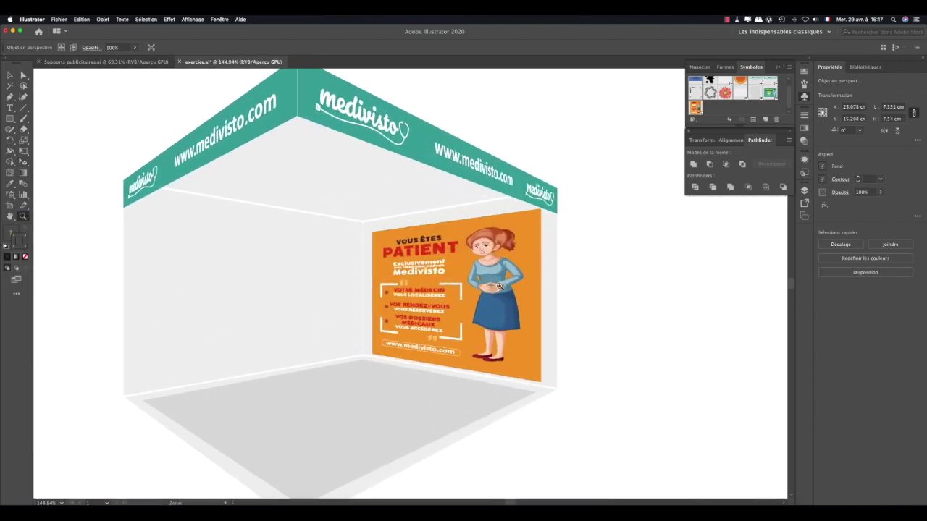
pyautogui.click(24, 162)
pyautogui.moveTo(442, 205); pyautogui.dragTo(440, 199)
pyautogui.moveTo(342, 303); pyautogui.dragTo(338, 303)
pyautogui.moveTo(580, 305); pyautogui.dragTo(591, 305)
pyautogui.moveTo(440, 406); pyautogui.dragTo(441, 394)
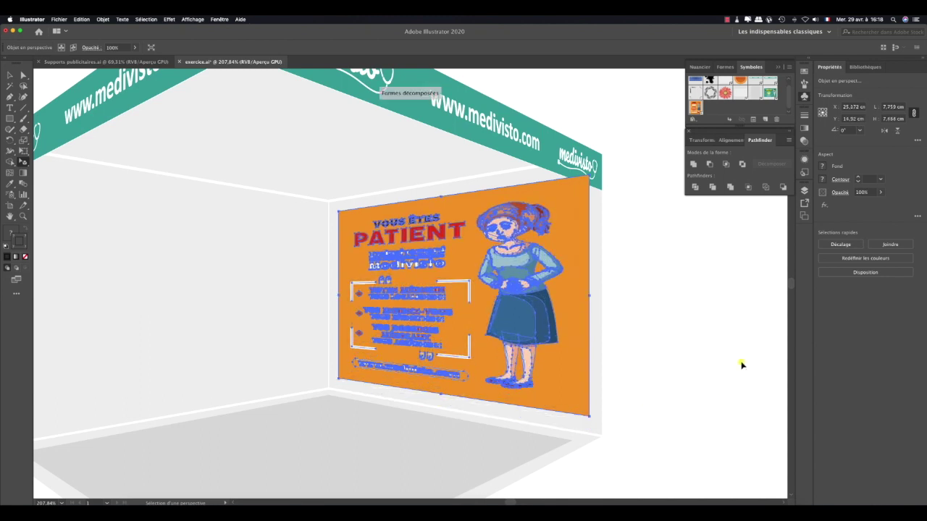
# - Bring the top ceiling banner to the front (Premier plan) and zoom out
pyautogui.click(539, 149)
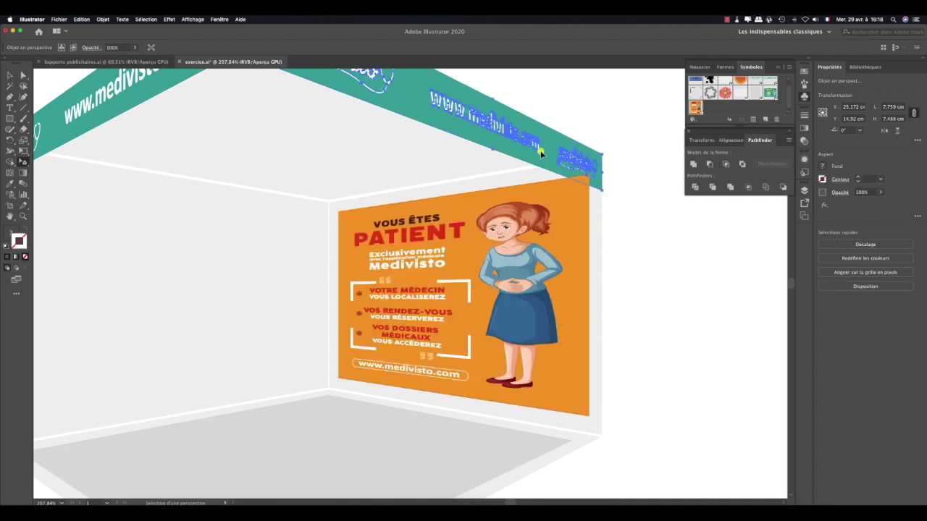
pyautogui.rightClick(542, 154)
pyautogui.moveTo(562, 234)
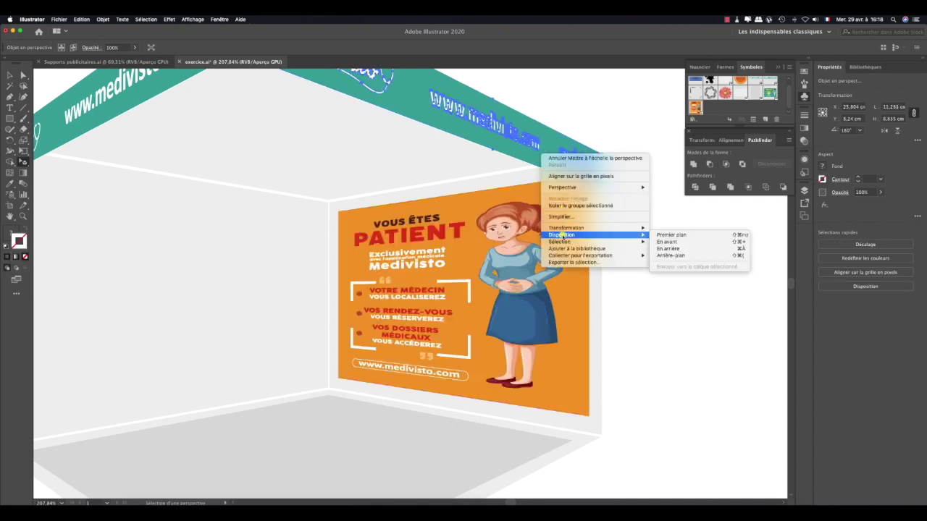
pyautogui.click(654, 234)
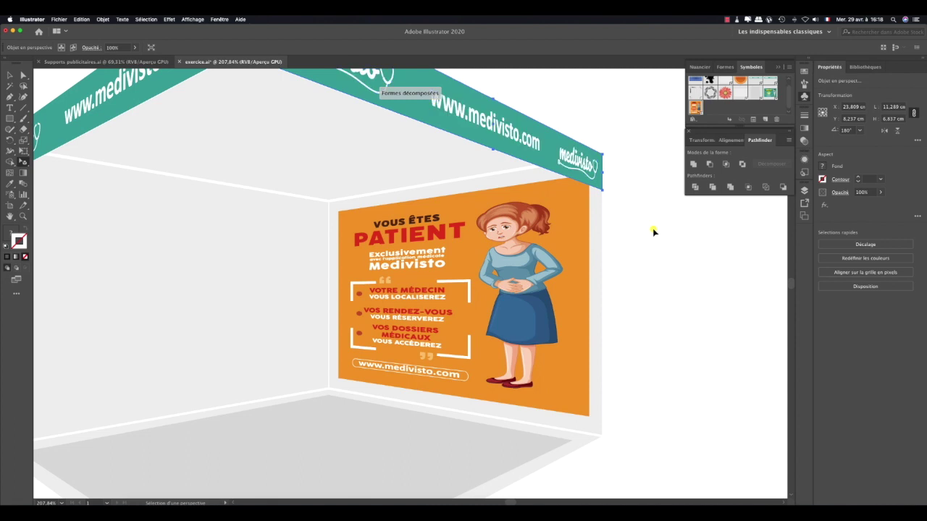
pyautogui.click(653, 228)
pyautogui.press('z')
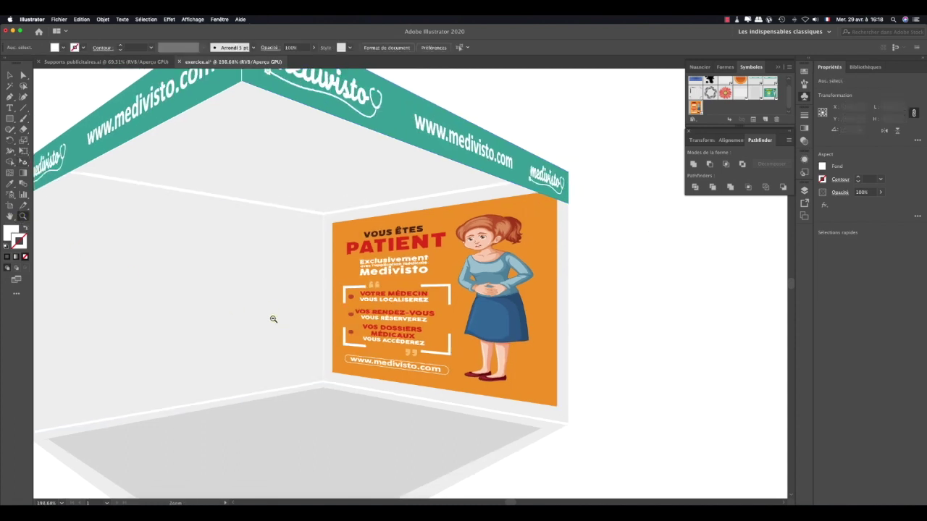
pyautogui.moveTo(283, 323); pyautogui.dragTo(193, 288)
pyautogui.moveTo(308, 315); pyautogui.dragTo(393, 333)
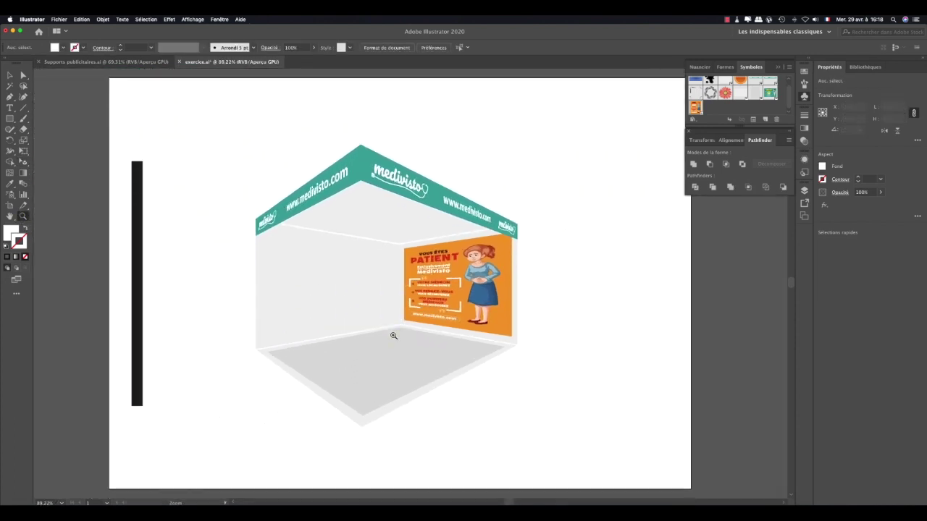
pyautogui.scroll(-3, 393, 333)
# - Show the two-point perspective grid over the booth
pyautogui.moveTo(23, 161); pyautogui.dragTo(52, 162)
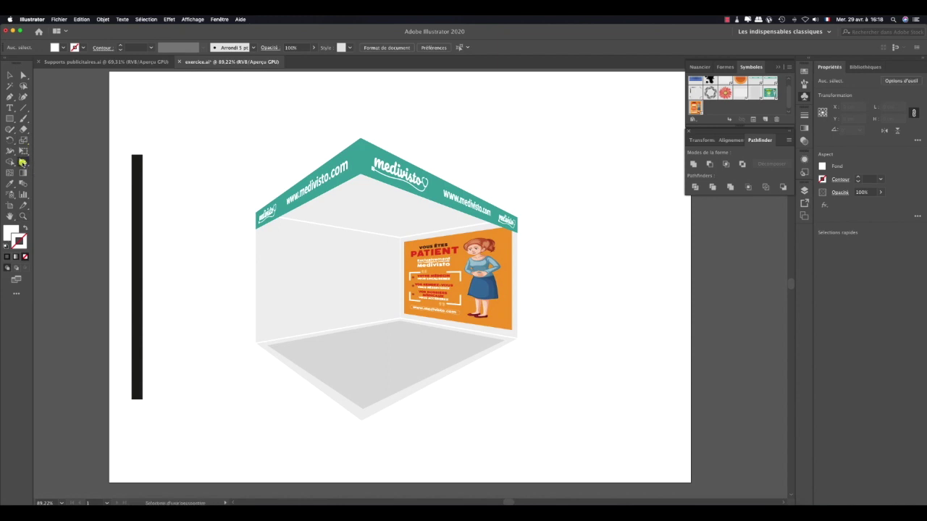
pyautogui.click(58, 162)
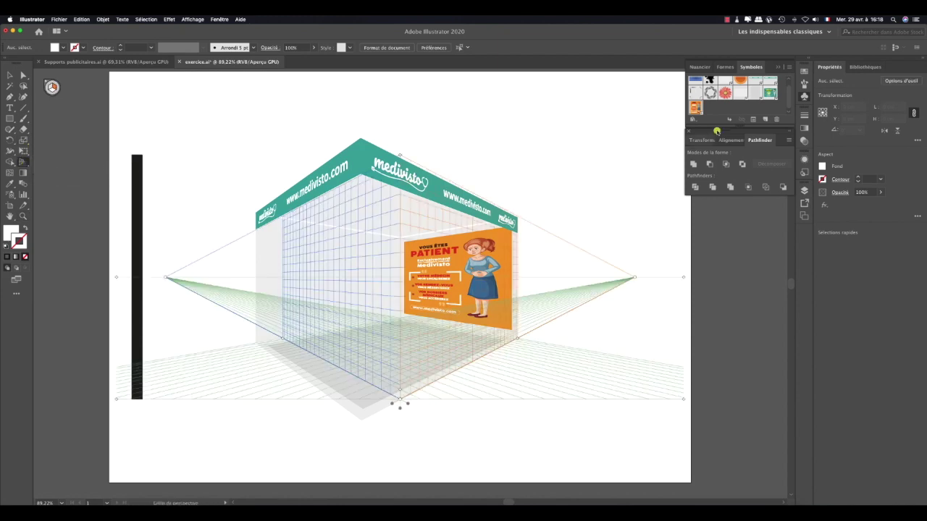
pyautogui.hotkey('shift', 'v')
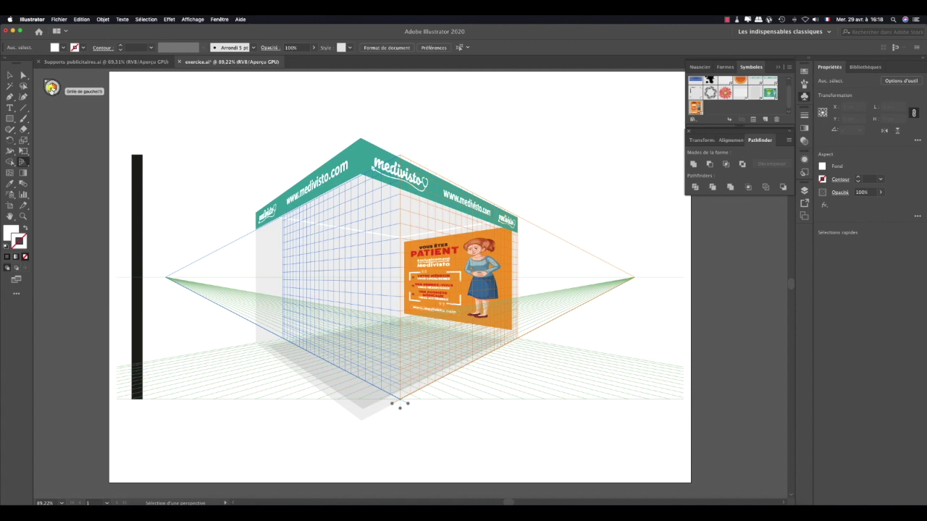
pyautogui.hotkey('shift', 'p')
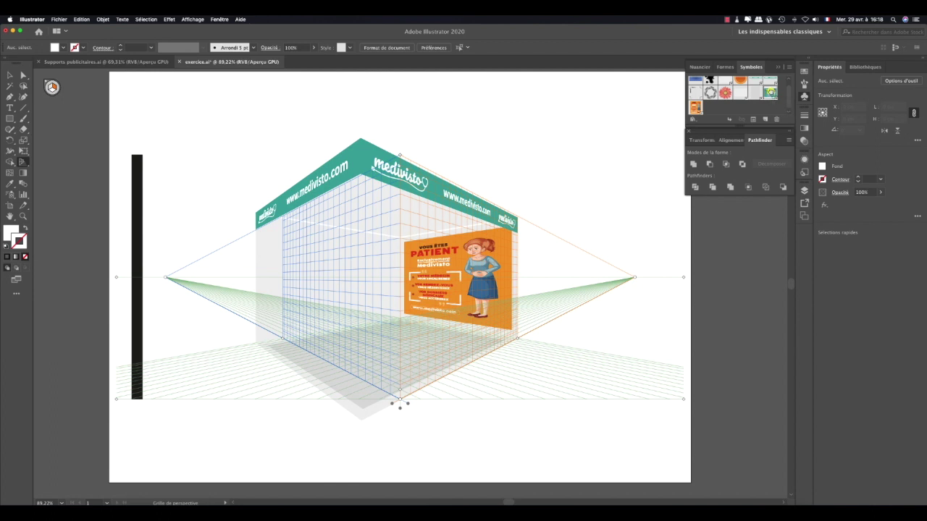
# - Attach the bache 1 MEDECIN poster to the left wall plane
pyautogui.moveTo(378, 259); pyautogui.dragTo(374, 274)
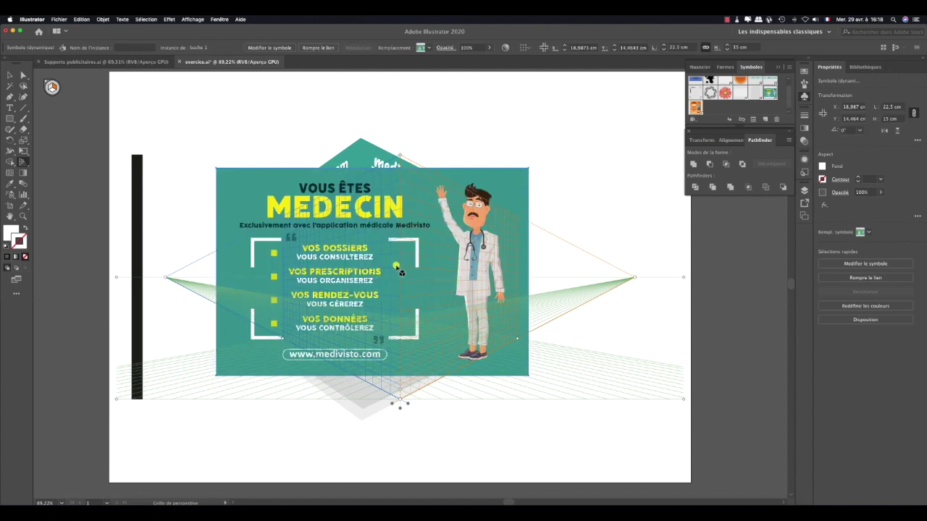
pyautogui.moveTo(23, 163); pyautogui.dragTo(57, 173)
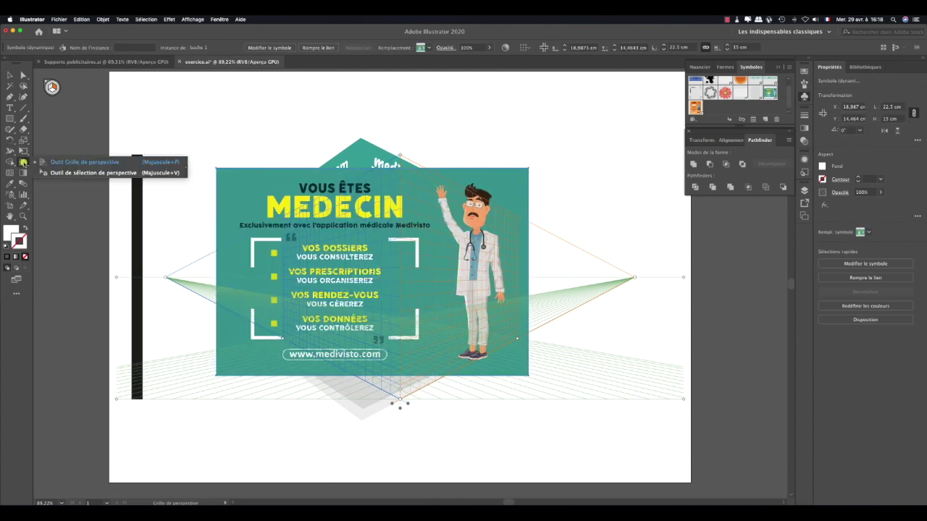
pyautogui.click(57, 174)
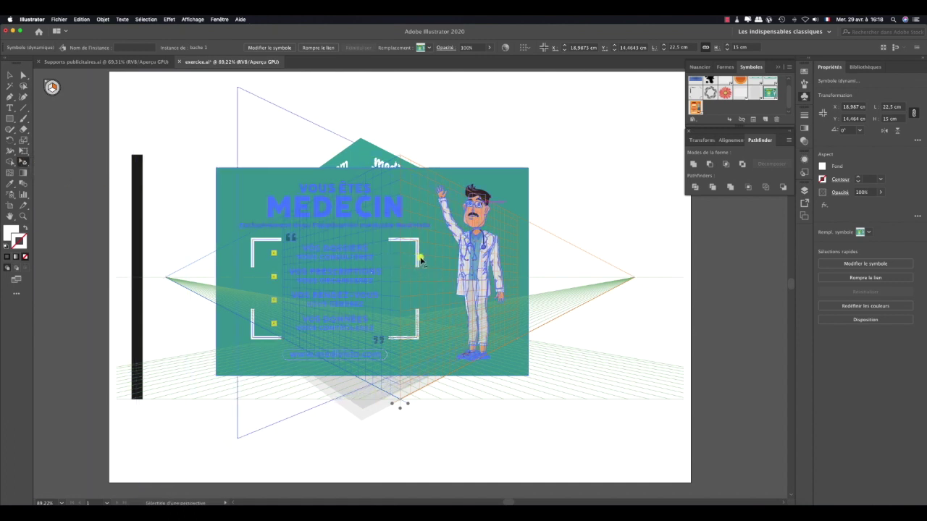
pyautogui.moveTo(368, 261); pyautogui.dragTo(339, 275)
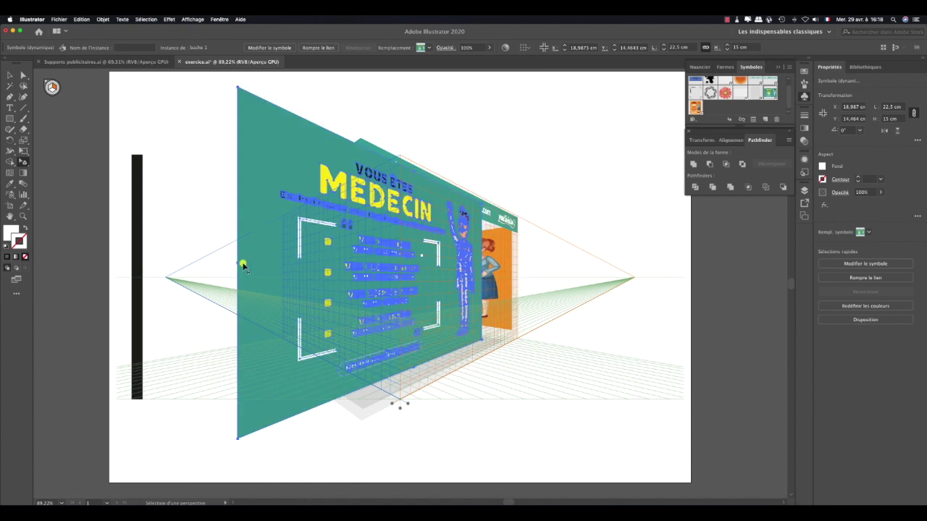
pyautogui.moveTo(237, 266); pyautogui.dragTo(287, 268)
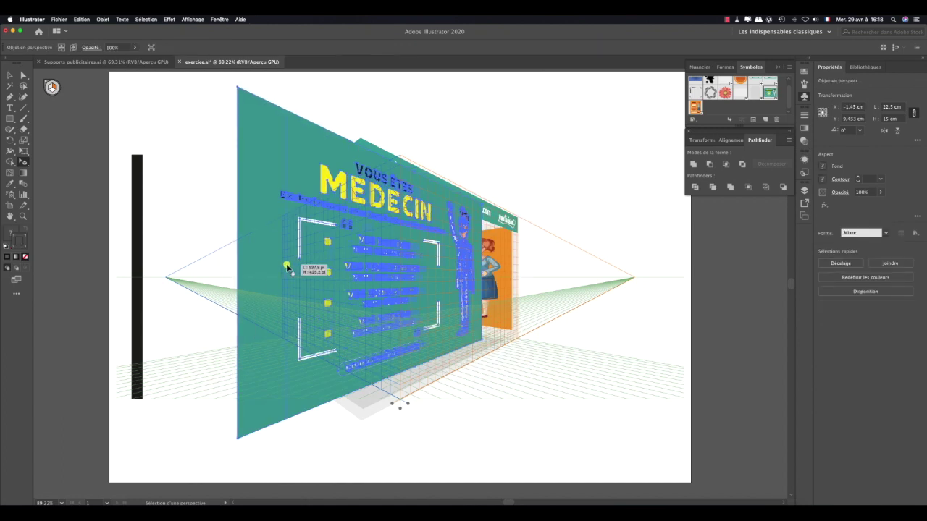
# - Resize the MEDECIN poster to the left wall, hide the grid, and position it
pyautogui.click(421, 363)
pyautogui.moveTo(418, 321); pyautogui.dragTo(366, 324)
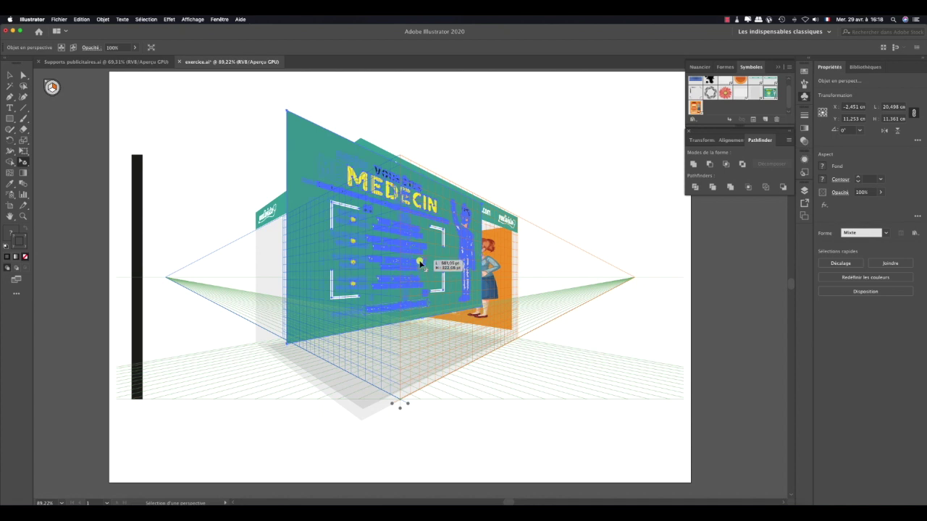
pyautogui.press('super+shift+i')
pyautogui.scroll(2, 395, 293)
pyautogui.moveTo(463, 273)
pyautogui.mouseDown()
pyautogui.moveTo(438, 274)
pyautogui.moveTo(251, 169)
pyautogui.mouseUp()
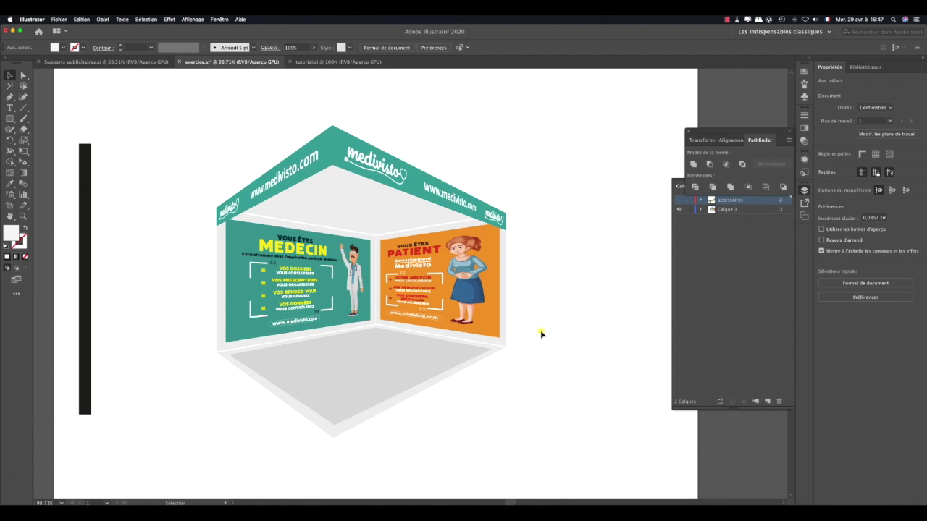
# - Make the accessoires layer visible so the plants, counter, screen, chairs and roll-up banner show
pyautogui.click(680, 201)
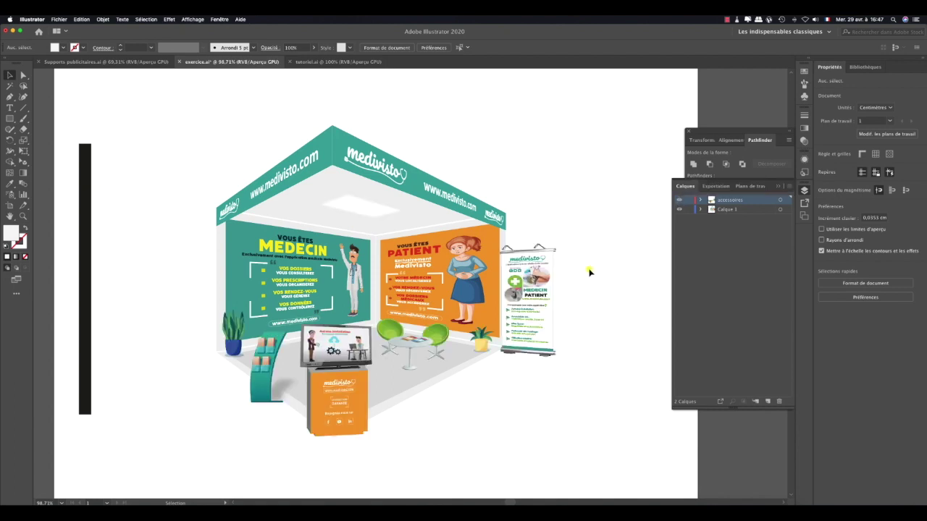